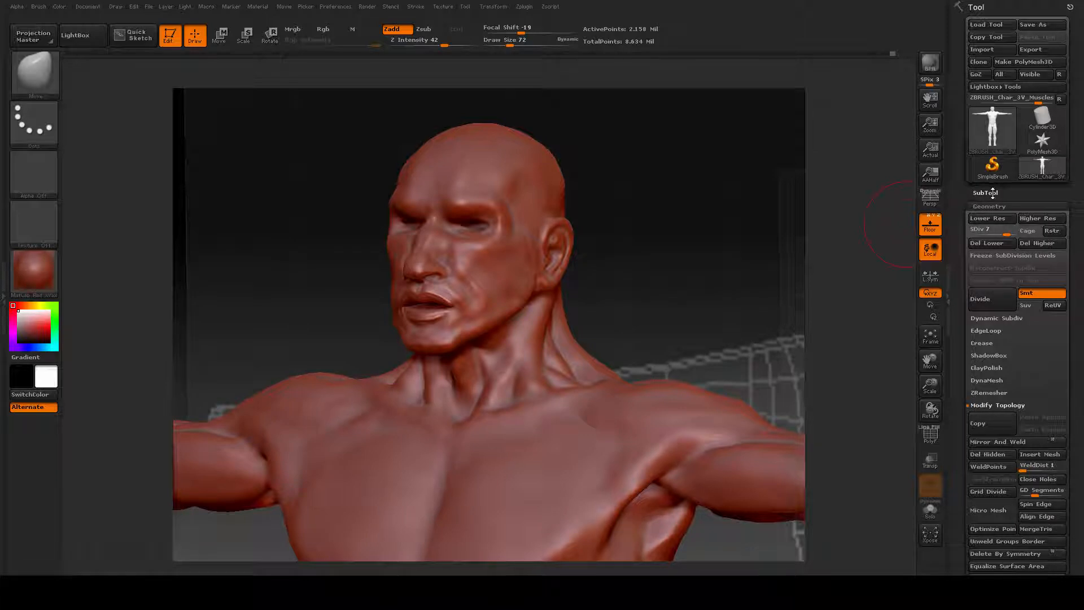
Step: Load a Sphere3D primitive as the current tool and convert it into a PolyMesh3D
{"action": "left_click", "coordinate": [985, 193]}
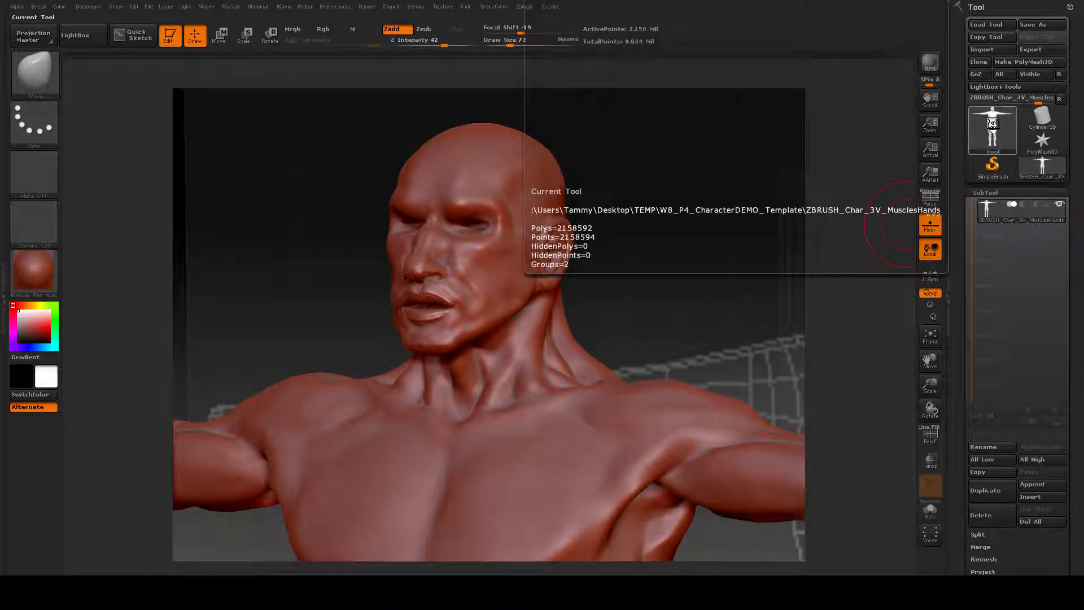
{"action": "left_click", "coordinate": [993, 127]}
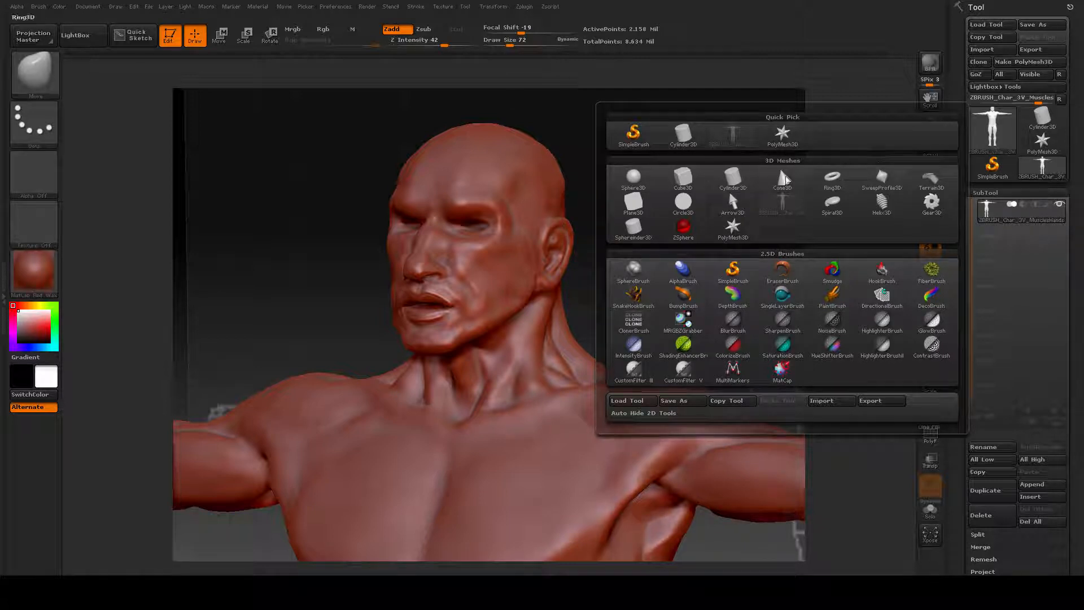
{"action": "left_click", "coordinate": [635, 177]}
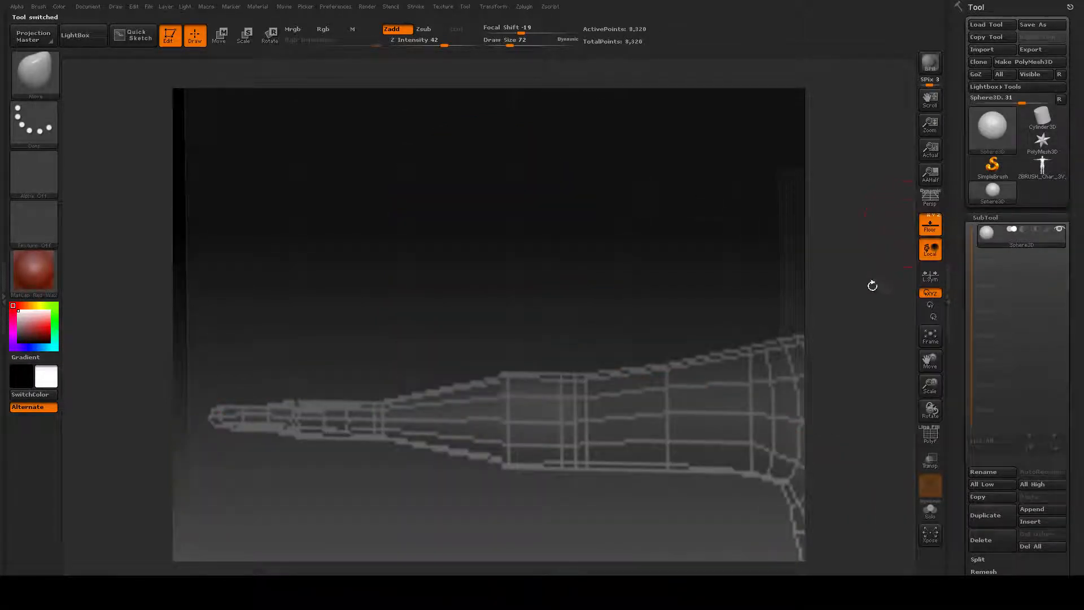
{"action": "left_click", "coordinate": [930, 336]}
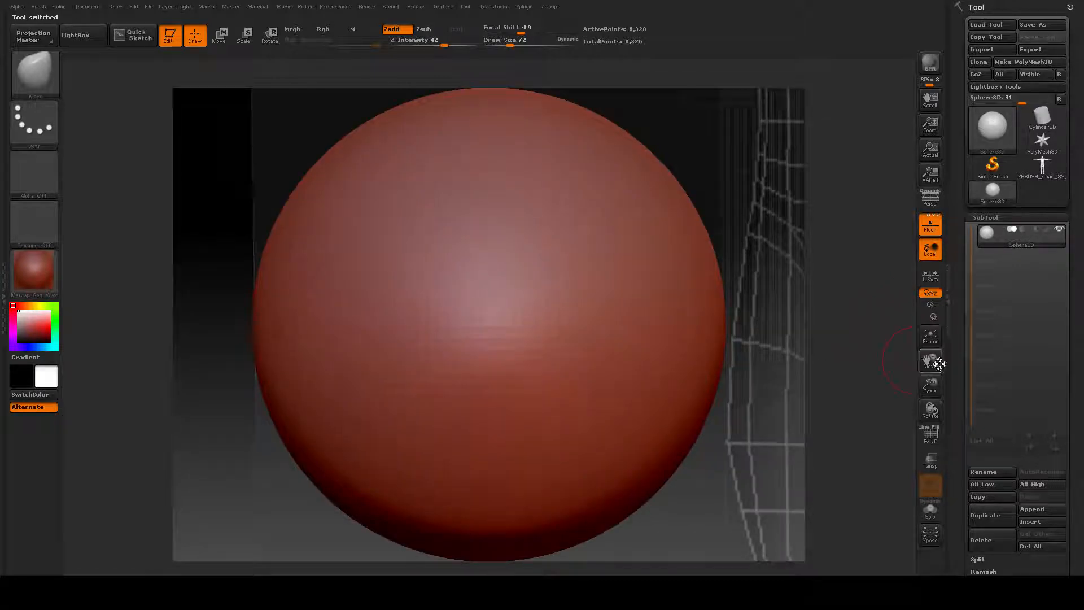
{"action": "left_click_drag", "start_coordinate": [912, 385], "coordinate": [747, 389]}
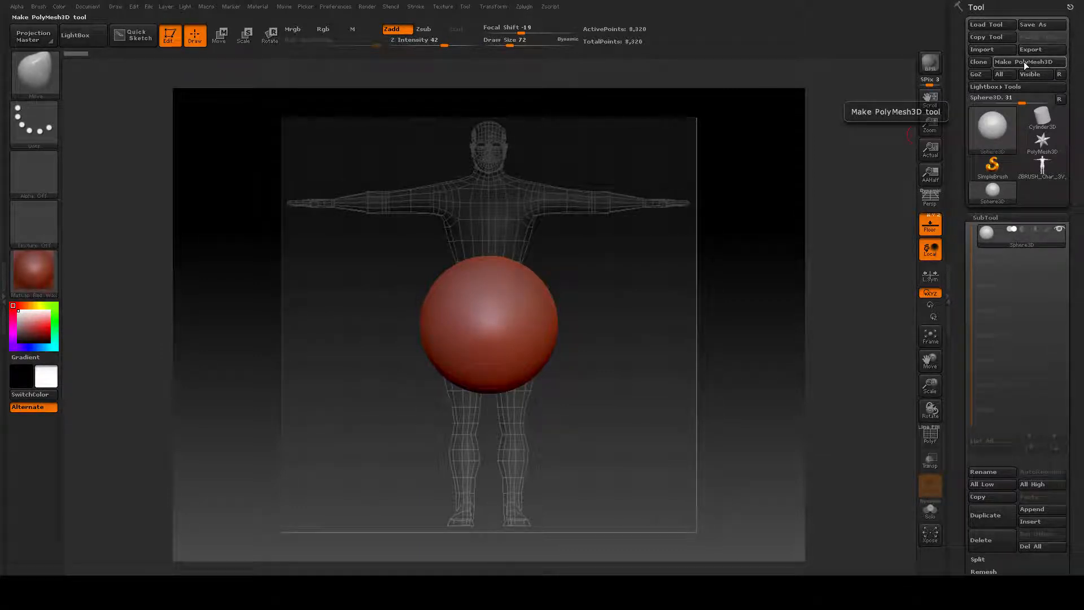
{"action": "left_click", "coordinate": [1024, 62]}
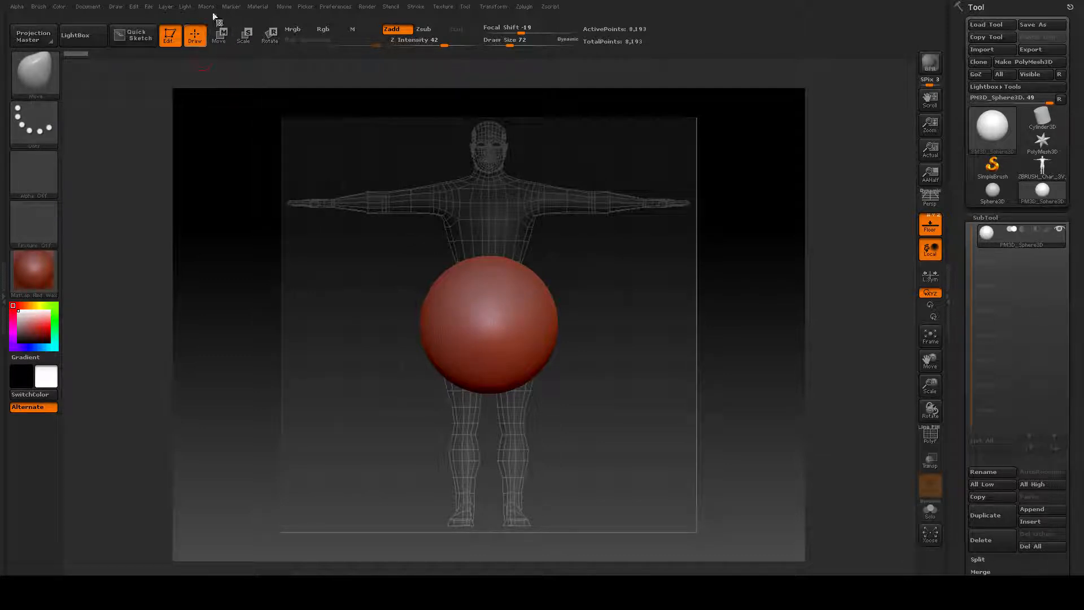
Step: Scale the sphere down uniformly to a small ball at the reference figure's pelvis
{"action": "left_click", "coordinate": [245, 35]}
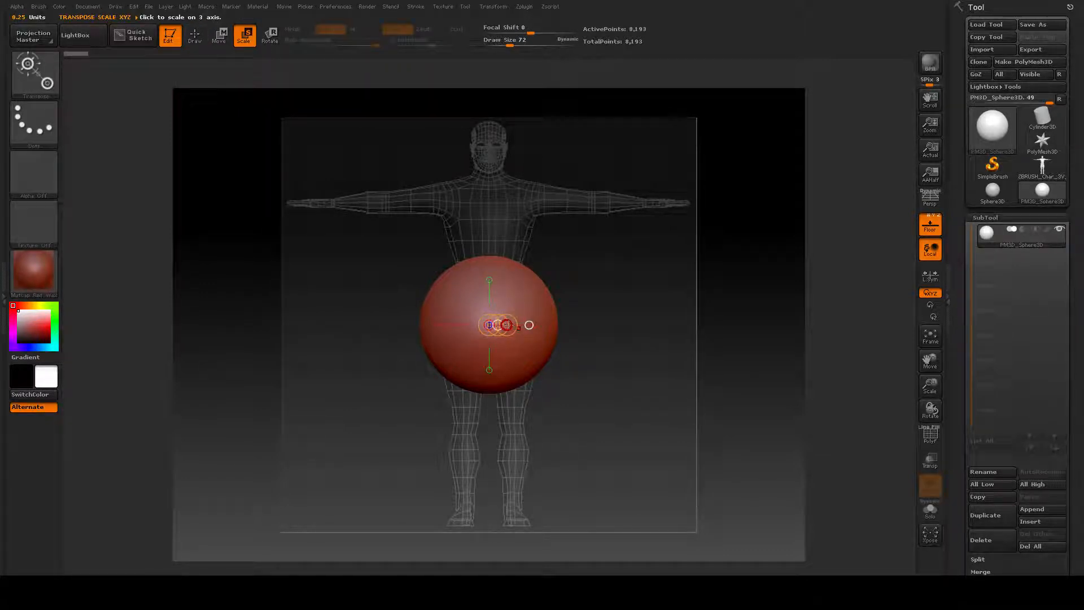
{"action": "left_click_drag", "start_coordinate": [506, 324], "coordinate": [480, 321]}
{"action": "mouse_move", "coordinate": [572, 380]}
{"action": "right_mouse_down", "text": "alt"}
{"action": "mouse_move", "coordinate": [566, 351]}
{"action": "mouse_move", "coordinate": [732, 365]}
{"action": "right_mouse_up", "text": "alt"}
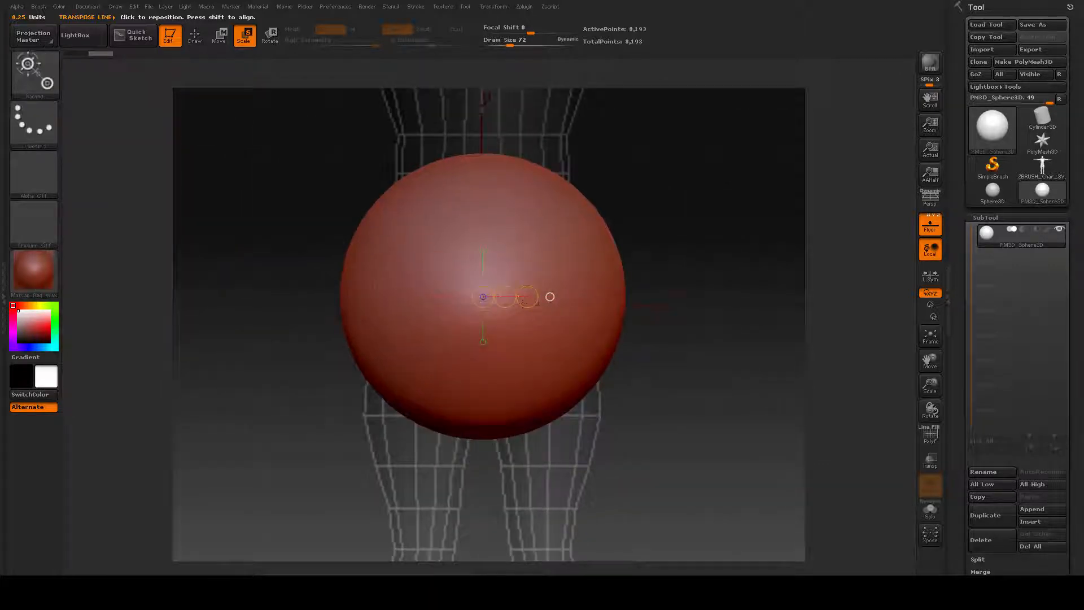
{"action": "left_click_drag", "start_coordinate": [525, 297], "coordinate": [501, 297]}
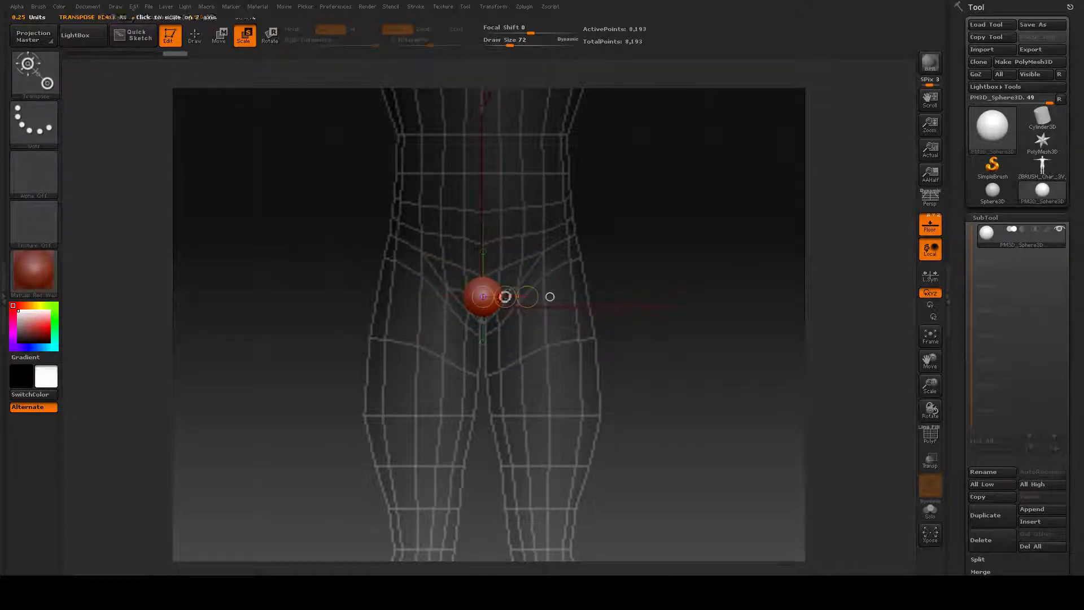
Step: Move the sphere straight up from the pelvis to the reference figure's chest using a vertical Transpose line
{"action": "left_click_drag", "start_coordinate": [617, 283], "coordinate": [618, 323], "text": "alt"}
{"action": "key", "text": "w"}
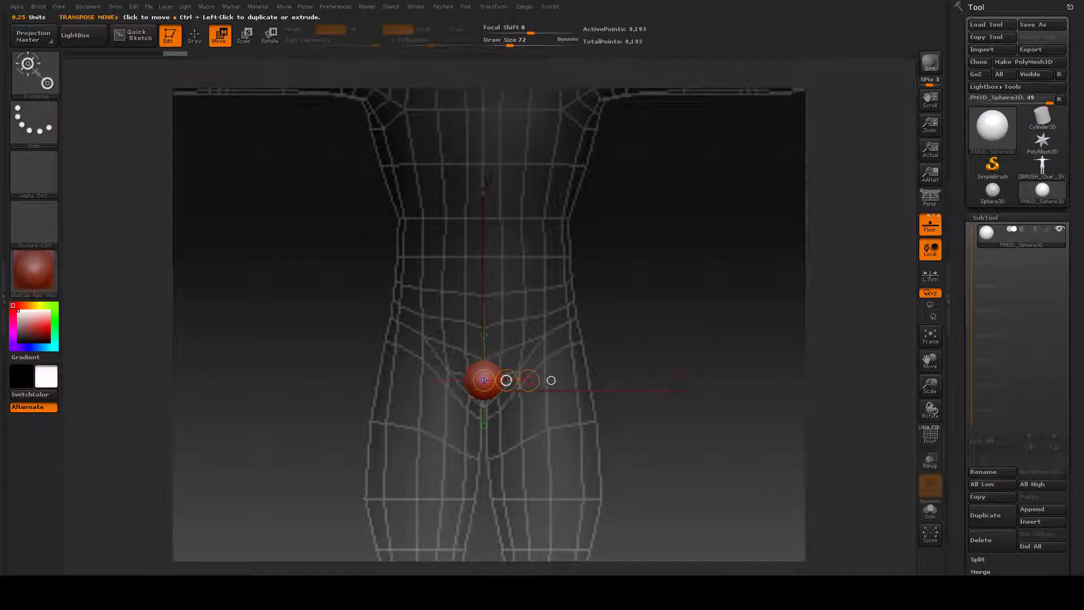
{"action": "left_click_drag", "start_coordinate": [506, 381], "coordinate": [484, 313]}
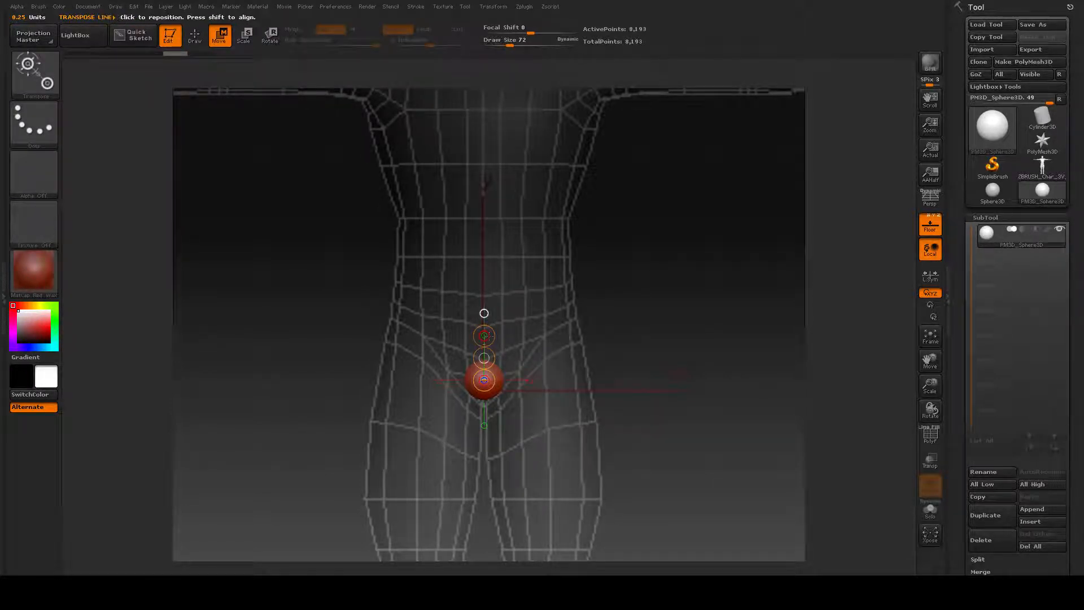
{"action": "left_click_drag", "start_coordinate": [611, 300], "coordinate": [614, 362], "text": "alt"}
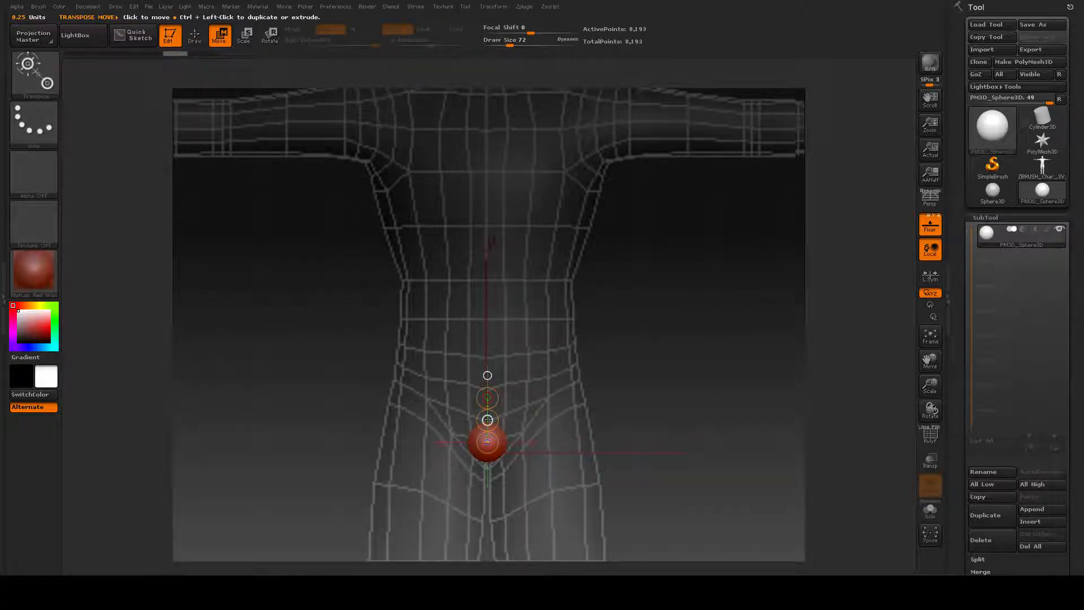
{"action": "left_click_drag", "start_coordinate": [487, 419], "coordinate": [487, 198]}
{"action": "left_click_drag", "start_coordinate": [655, 305], "coordinate": [672, 525], "text": "alt"}
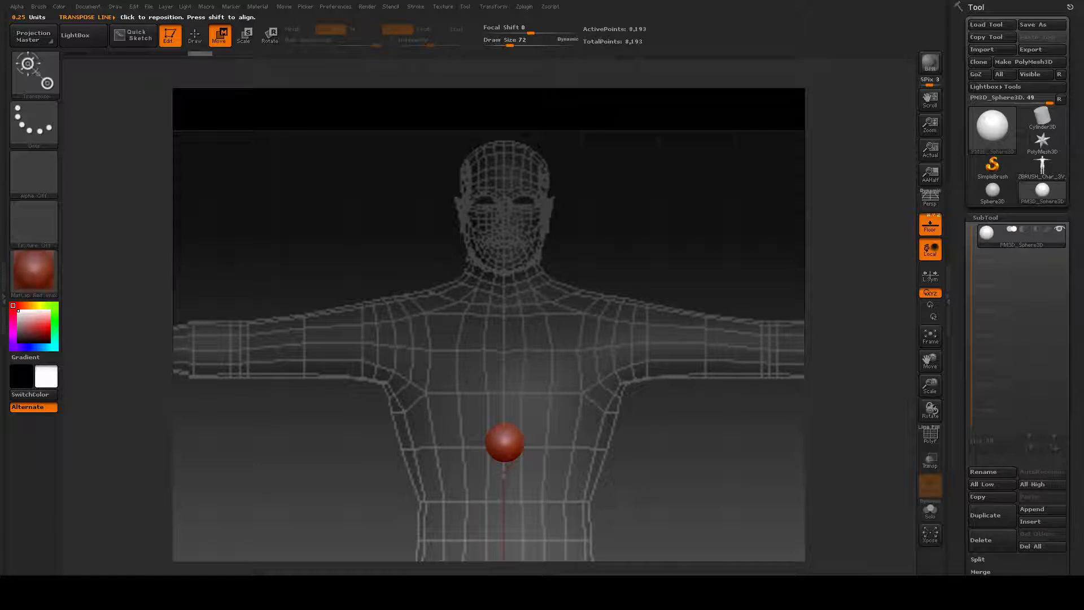
Step: Move the sphere straight up from the chest to the mouth area of the reference head
{"action": "left_click_drag", "start_coordinate": [648, 477], "coordinate": [628, 284], "text": "alt"}
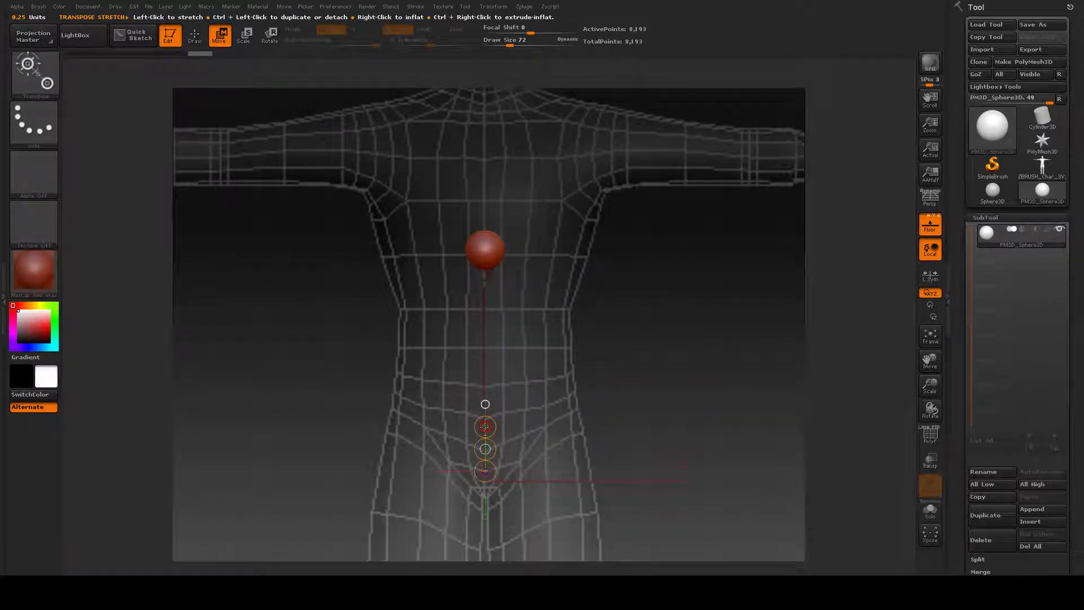
{"action": "left_click_drag", "start_coordinate": [485, 426], "coordinate": [483, 248]}
{"action": "key", "text": "ctrl+z"}
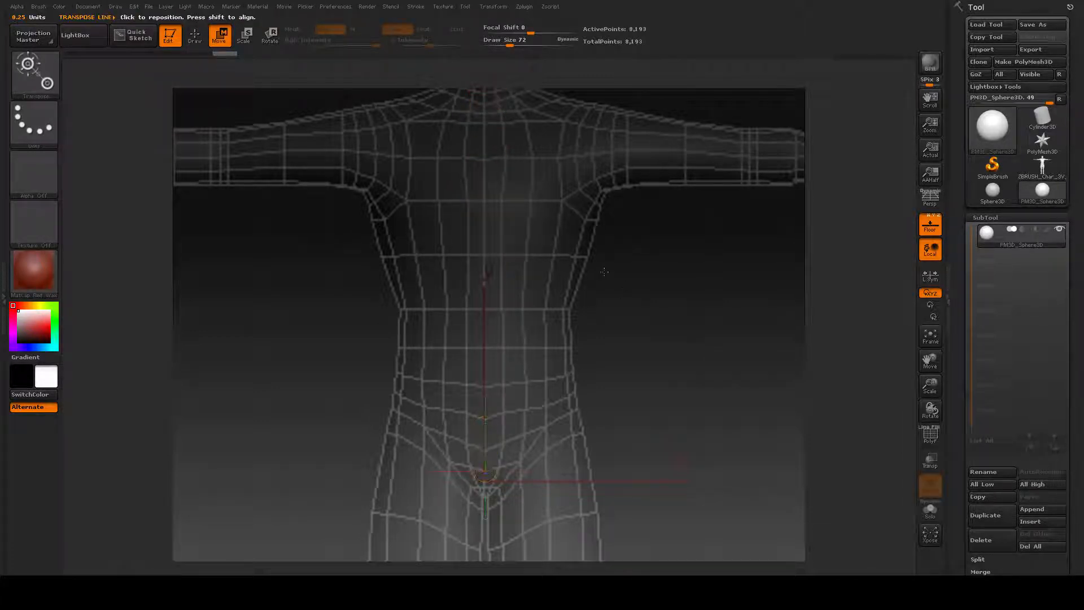
{"action": "left_click_drag", "start_coordinate": [607, 325], "coordinate": [636, 570], "text": "alt"}
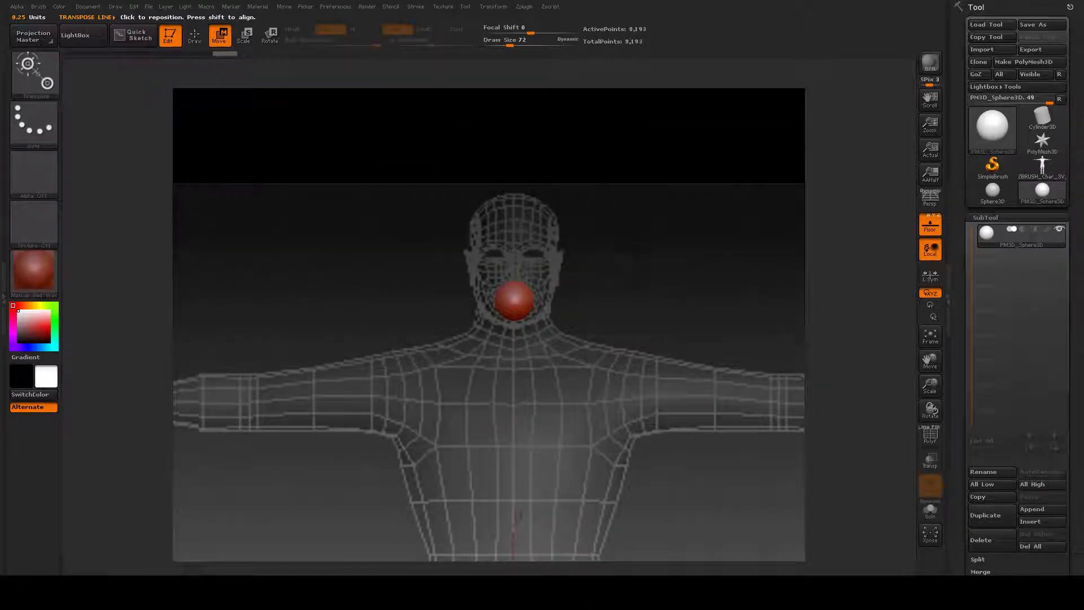
{"action": "right_click_drag", "start_coordinate": [636, 503], "coordinate": [615, 559], "text": "alt"}
{"action": "right_click_drag", "start_coordinate": [615, 429], "coordinate": [615, 513], "text": "ctrl"}
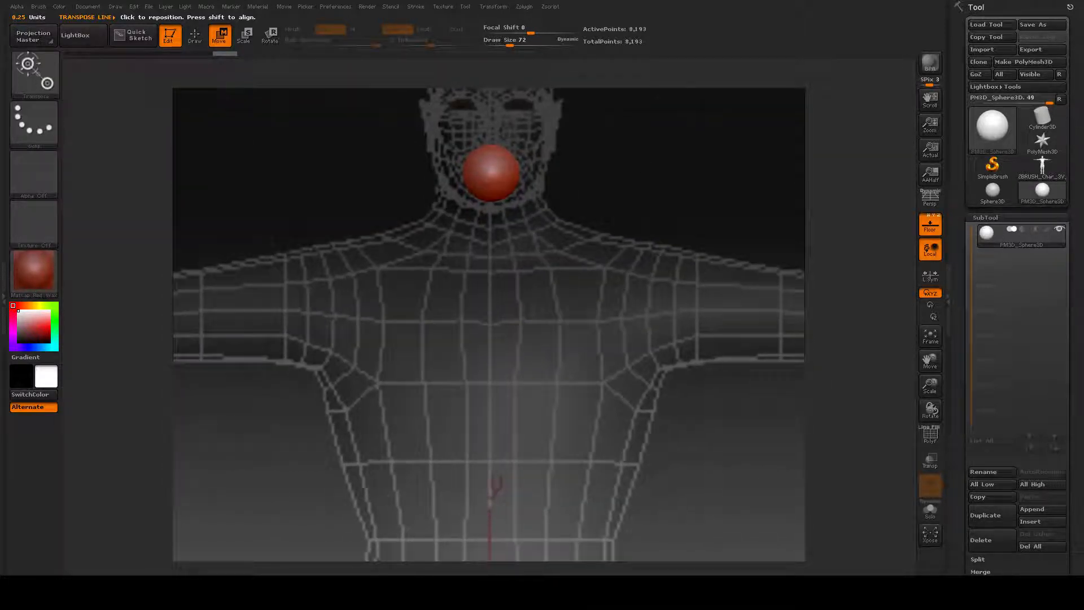
{"action": "right_click_drag", "start_coordinate": [651, 184], "coordinate": [622, 441], "text": "alt"}
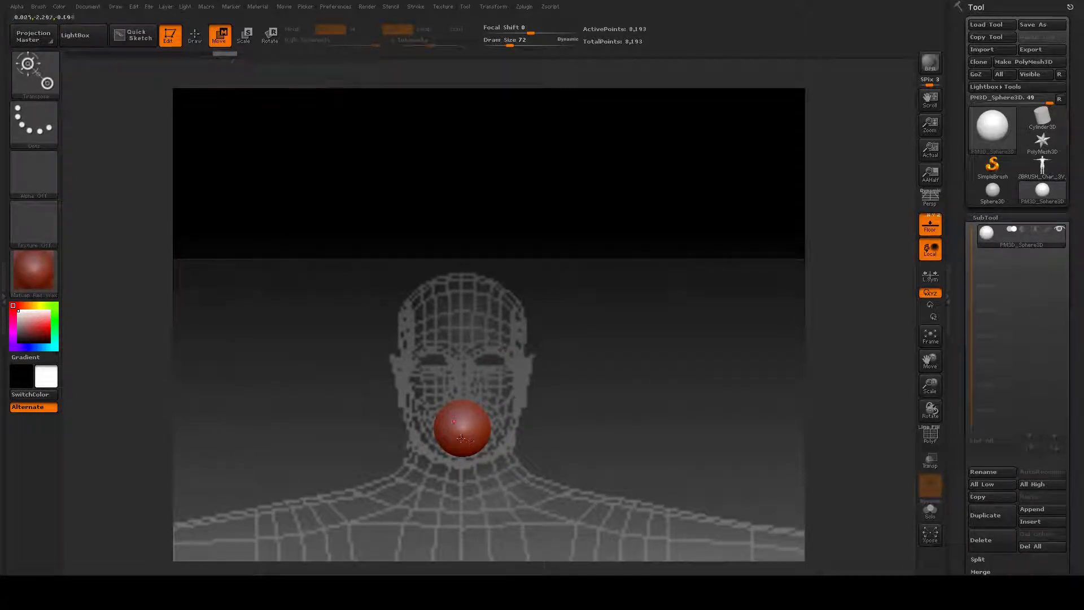
Step: Draw a horizontal Transpose Move line out from the sphere's centre and cycle its direction through the four axis markers
{"action": "left_click_drag", "start_coordinate": [567, 402], "coordinate": [590, 385], "text": "alt"}
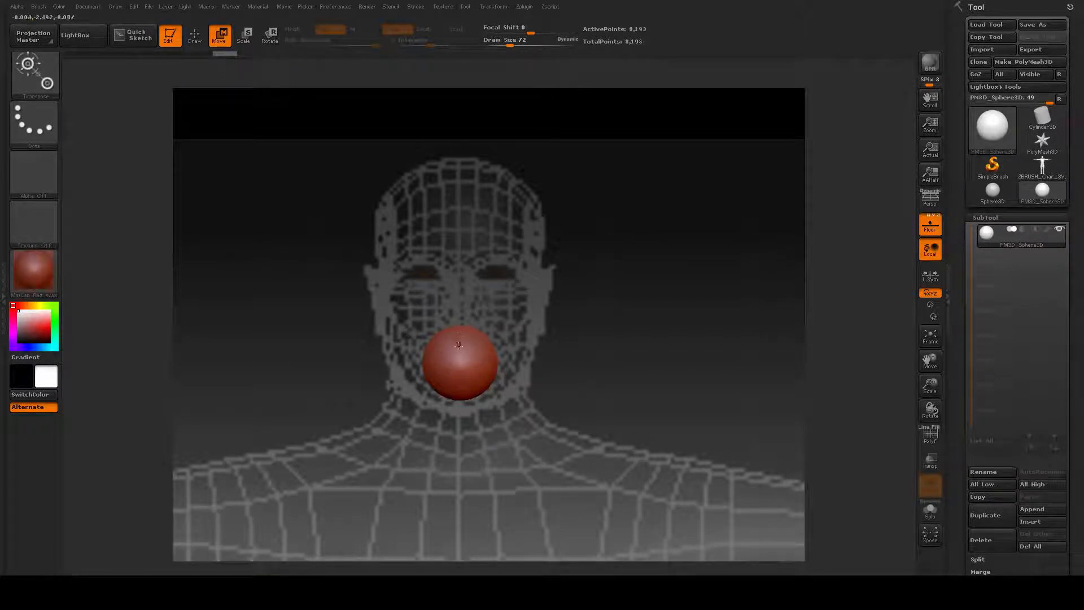
{"action": "left_click_drag", "start_coordinate": [565, 345], "coordinate": [562, 321], "text": "alt"}
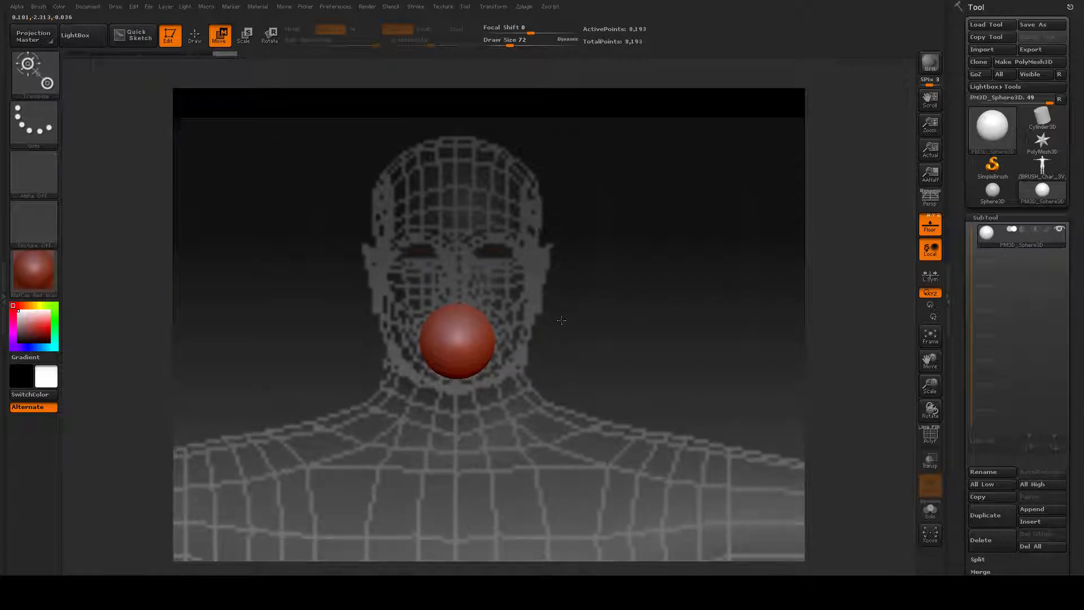
{"action": "right_click_drag", "start_coordinate": [561, 328], "coordinate": [590, 525], "text": "ctrl"}
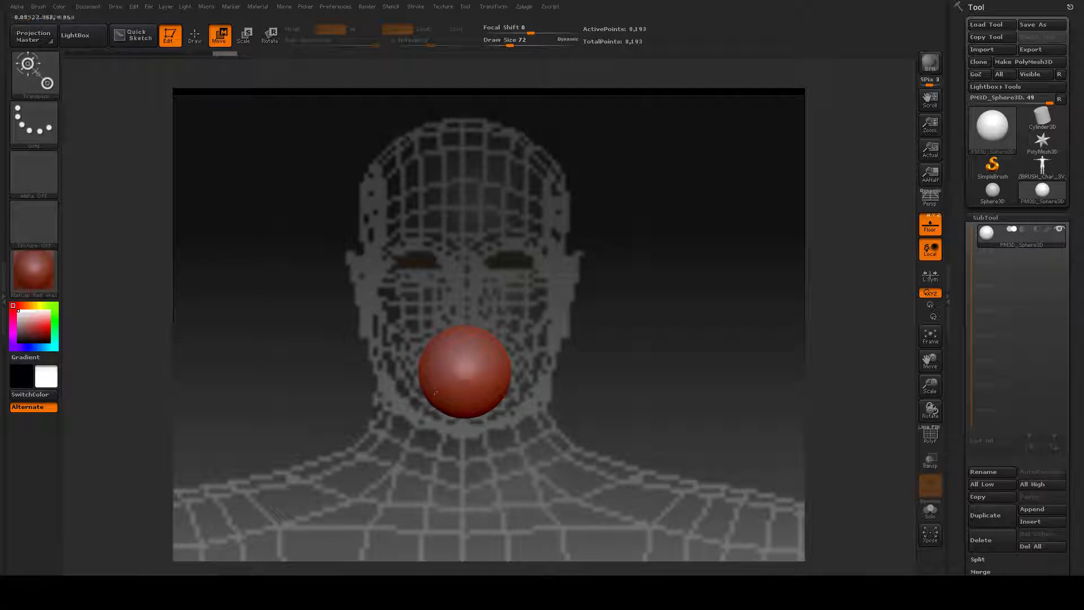
{"action": "left_click_drag", "start_coordinate": [464, 371], "coordinate": [741, 380]}
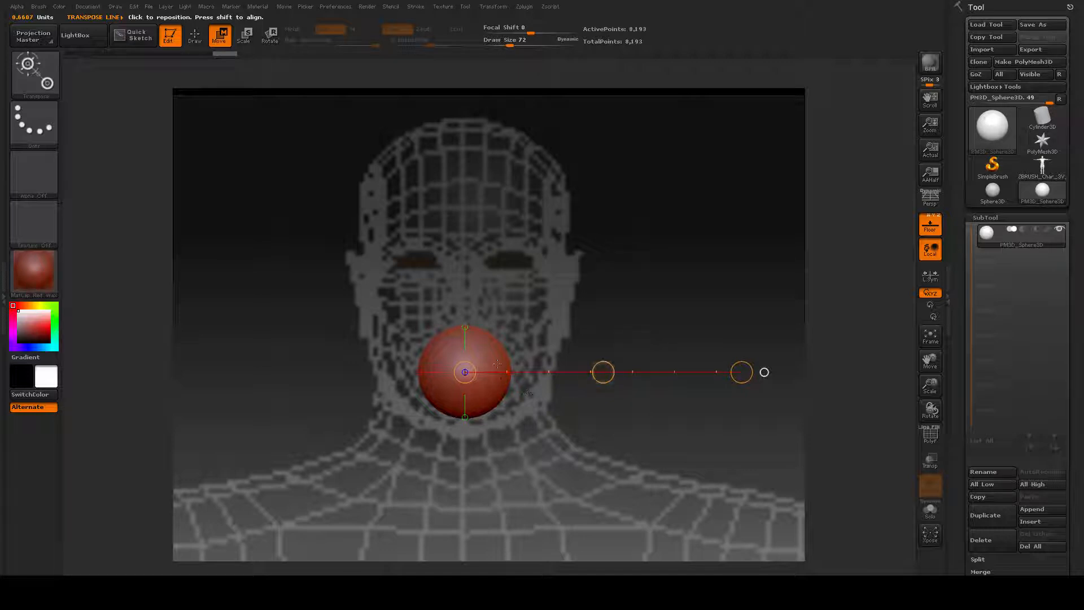
{"action": "left_click", "coordinate": [464, 327]}
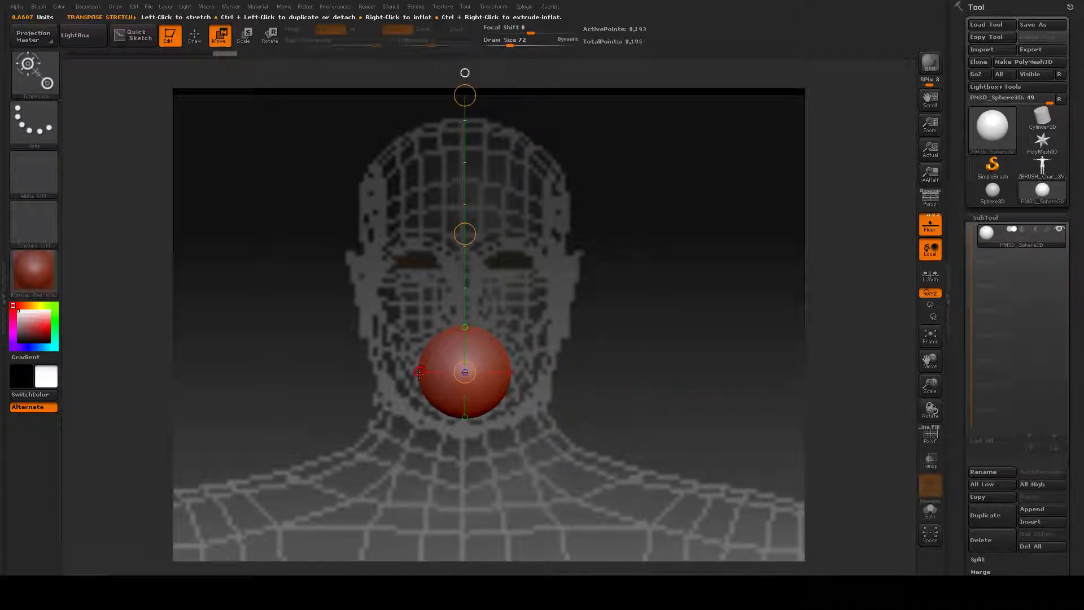
{"action": "left_click", "coordinate": [420, 371]}
{"action": "left_click", "coordinate": [464, 417]}
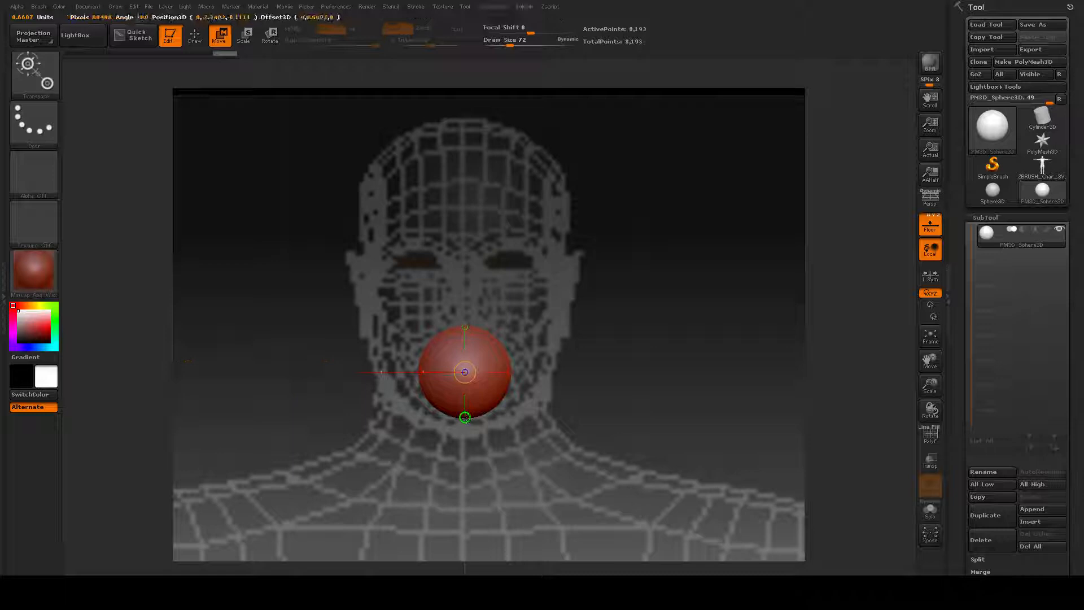
{"action": "left_click", "coordinate": [508, 372]}
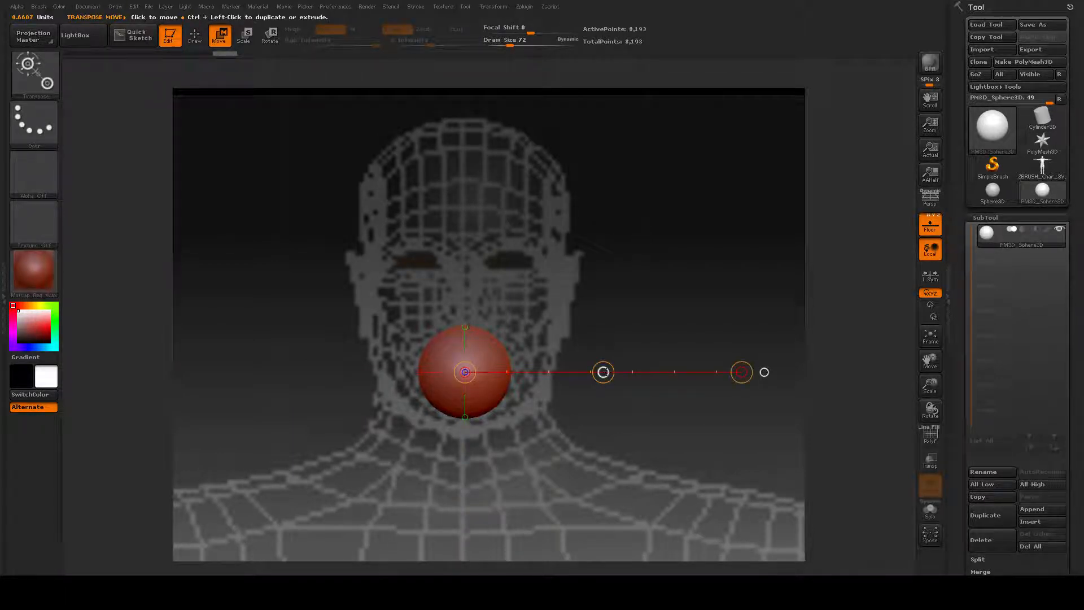
Step: Try moving the sphere and then stretching it with the Transpose line, undoing each change
{"action": "left_click_drag", "start_coordinate": [603, 371], "coordinate": [597, 319]}
{"action": "key", "text": "ctrl+z"}
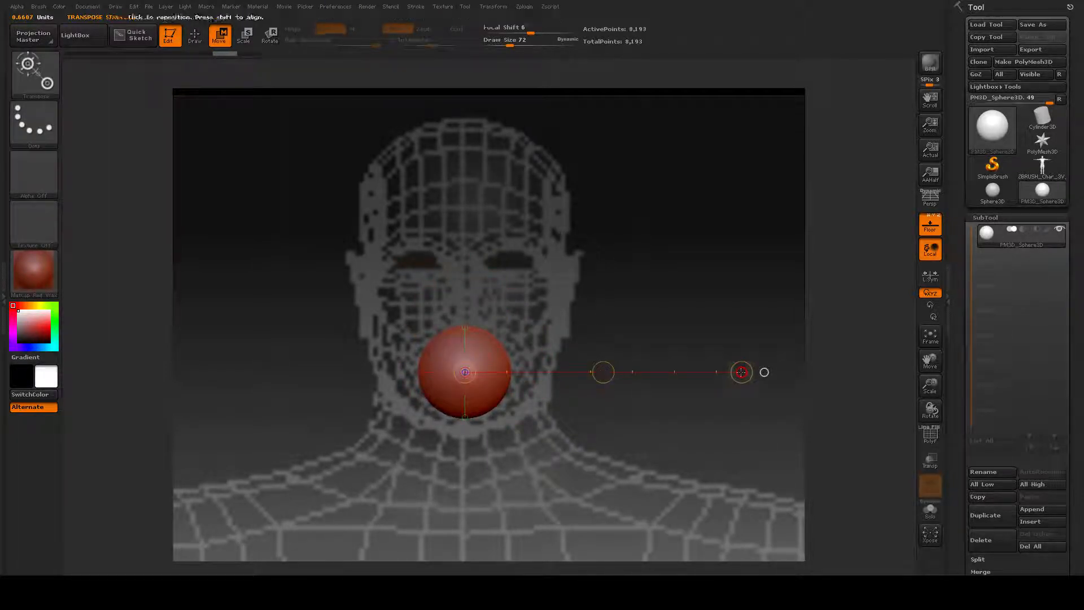
{"action": "left_click_drag", "start_coordinate": [742, 372], "coordinate": [705, 434]}
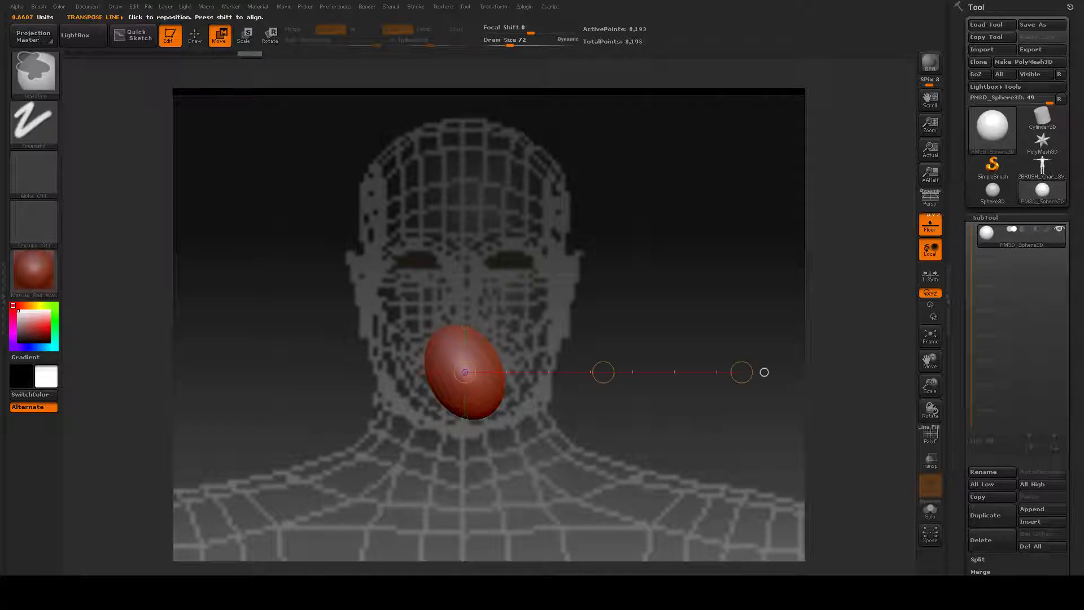
{"action": "key", "text": "ctrl+z"}
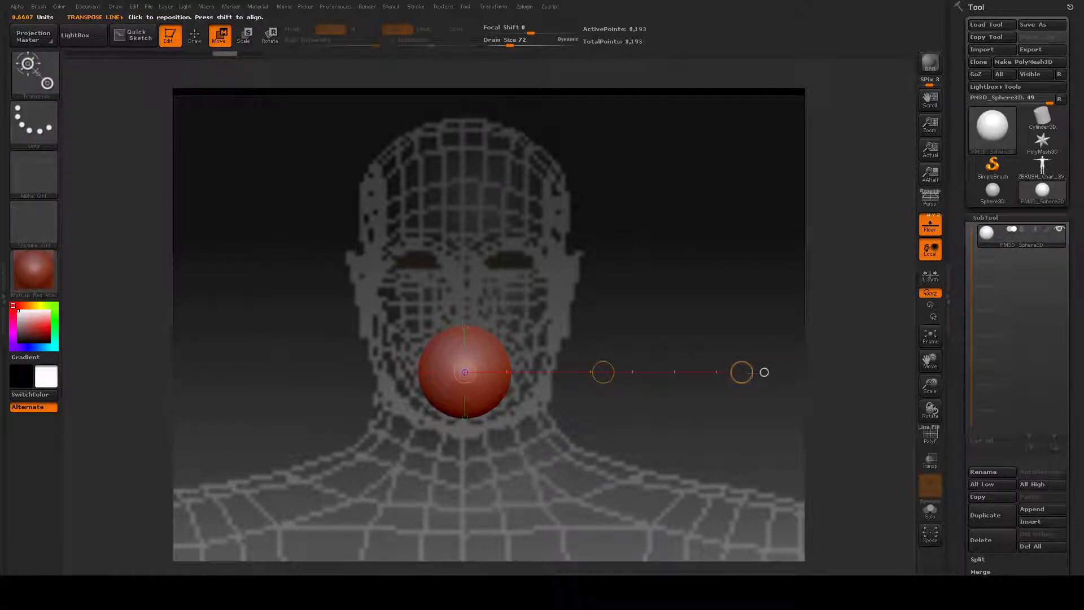
Step: Try using the inner circle at the start of the Transpose line to flatten one side of the sphere, and undo it
{"action": "mouse_move", "coordinate": [465, 372]}
{"action": "left_mouse_down"}
{"action": "mouse_move", "coordinate": [511, 367]}
{"action": "mouse_move", "coordinate": [459, 367]}
{"action": "mouse_move", "coordinate": [496, 367]}
{"action": "mouse_move", "coordinate": [471, 369]}
{"action": "left_mouse_up"}
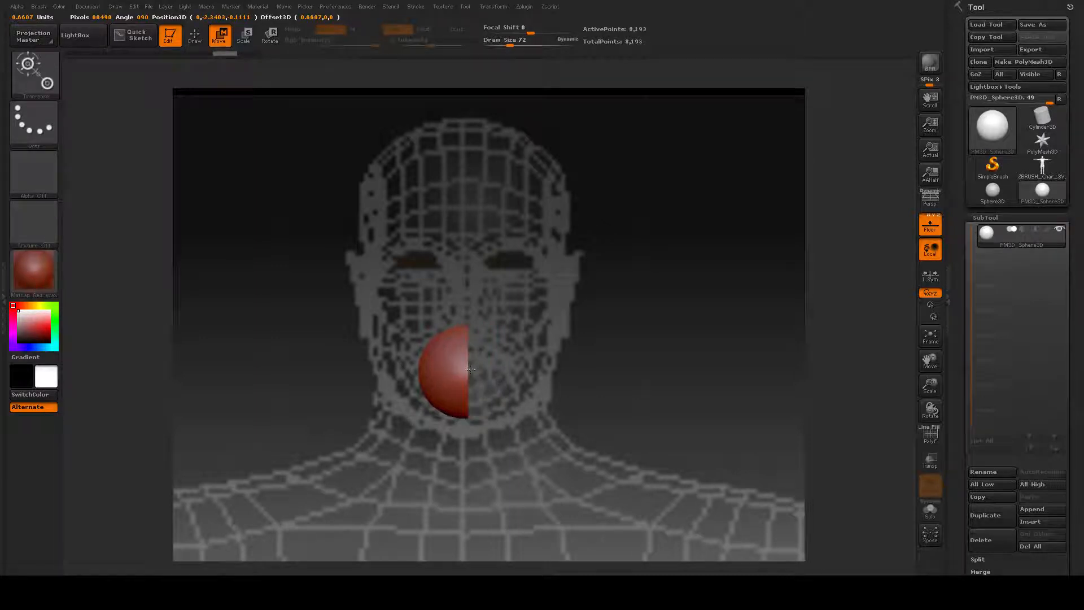
{"action": "left_click_drag", "start_coordinate": [603, 371], "coordinate": [764, 370]}
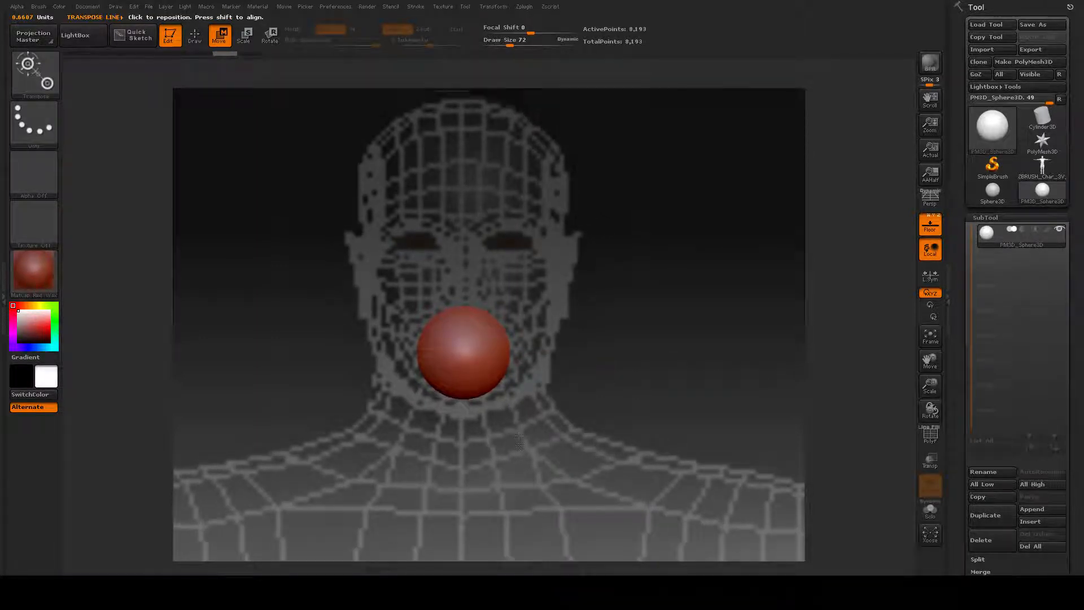
{"action": "left_click_drag", "start_coordinate": [602, 371], "coordinate": [806, 371]}
{"action": "right_click_drag", "start_coordinate": [624, 441], "coordinate": [513, 415], "text": "ctrl"}
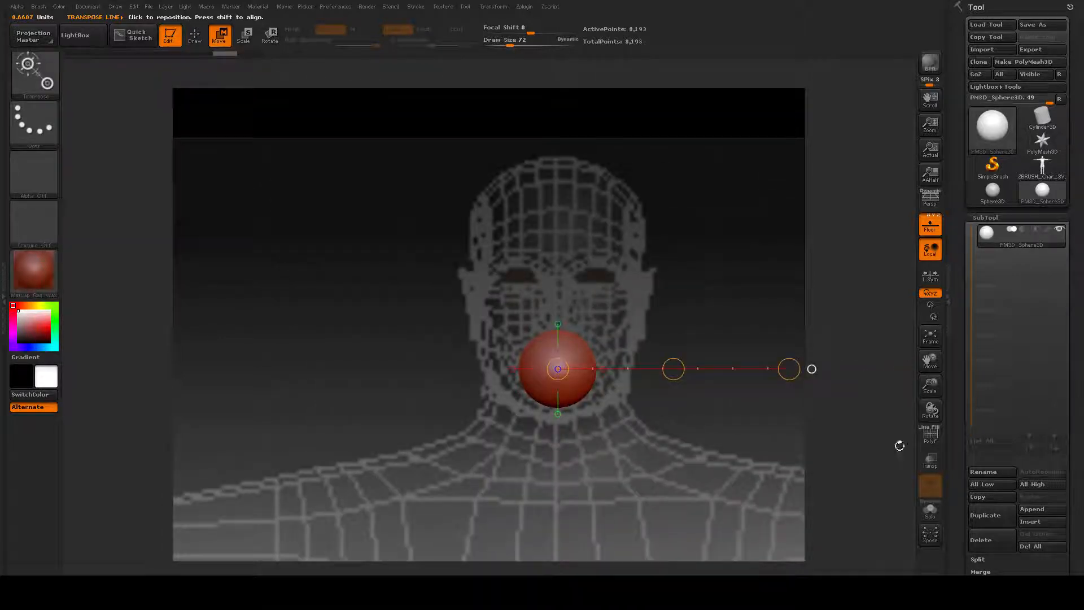
{"action": "left_click_drag", "start_coordinate": [930, 383], "coordinate": [486, 393]}
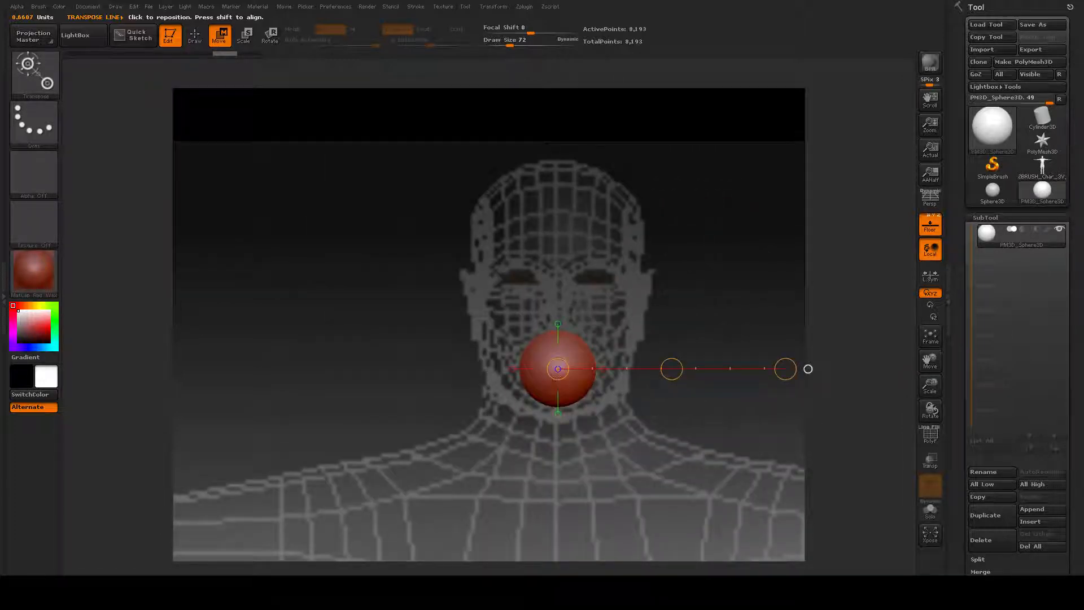
{"action": "left_click_drag", "start_coordinate": [559, 370], "coordinate": [559, 368]}
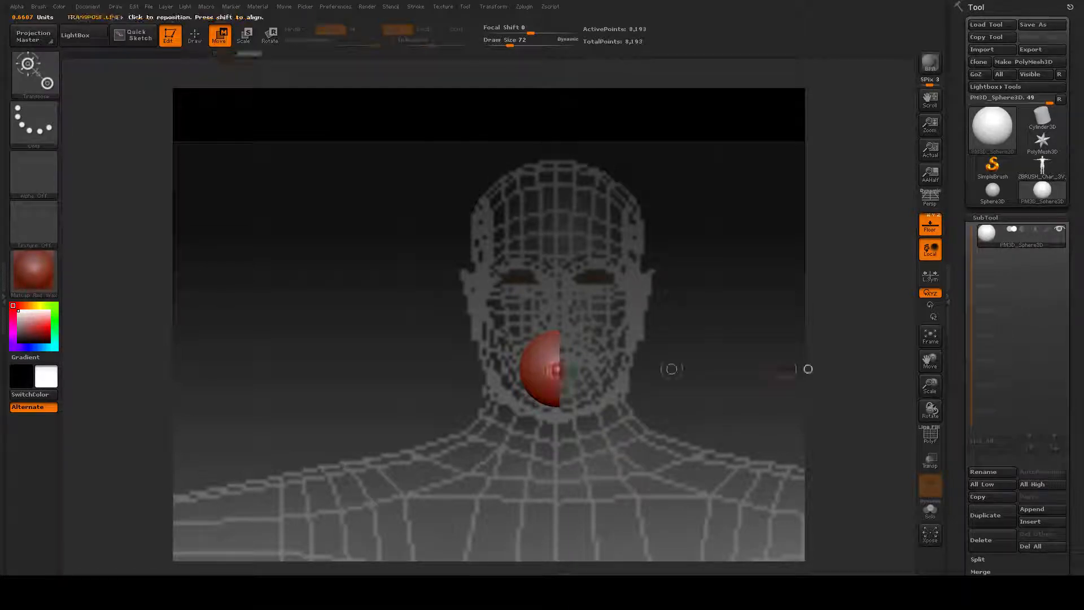
{"action": "left_click_drag", "start_coordinate": [728, 451], "coordinate": [607, 460]}
{"action": "key", "text": "ctrl+z"}
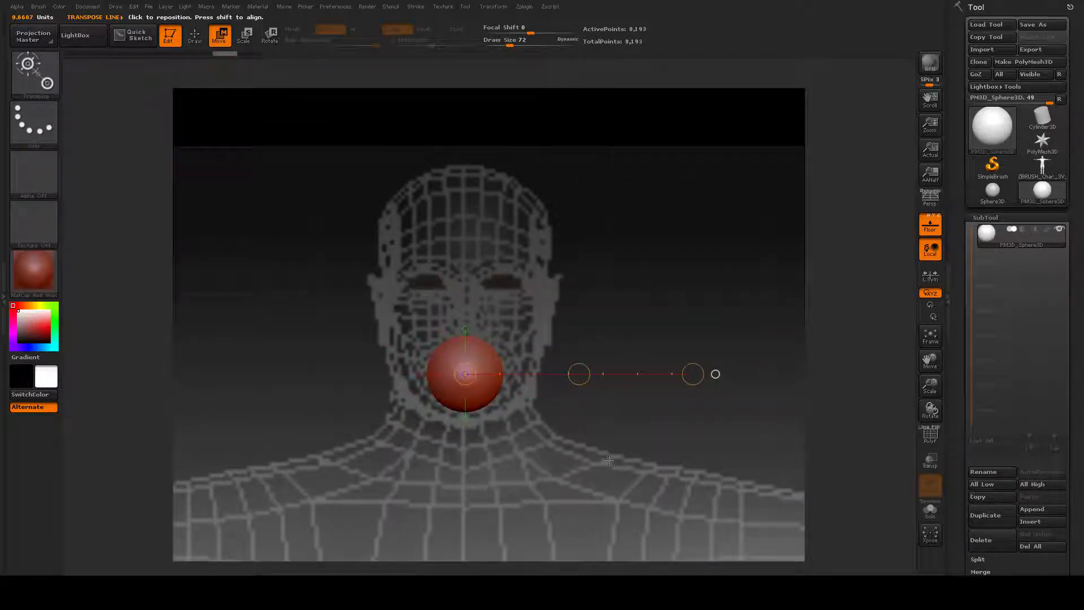
Step: Move the sphere straight up from the mouth to eye level, then sideways off the centreline over one eye of the reference head
{"action": "left_click_drag", "start_coordinate": [466, 328], "coordinate": [466, 145]}
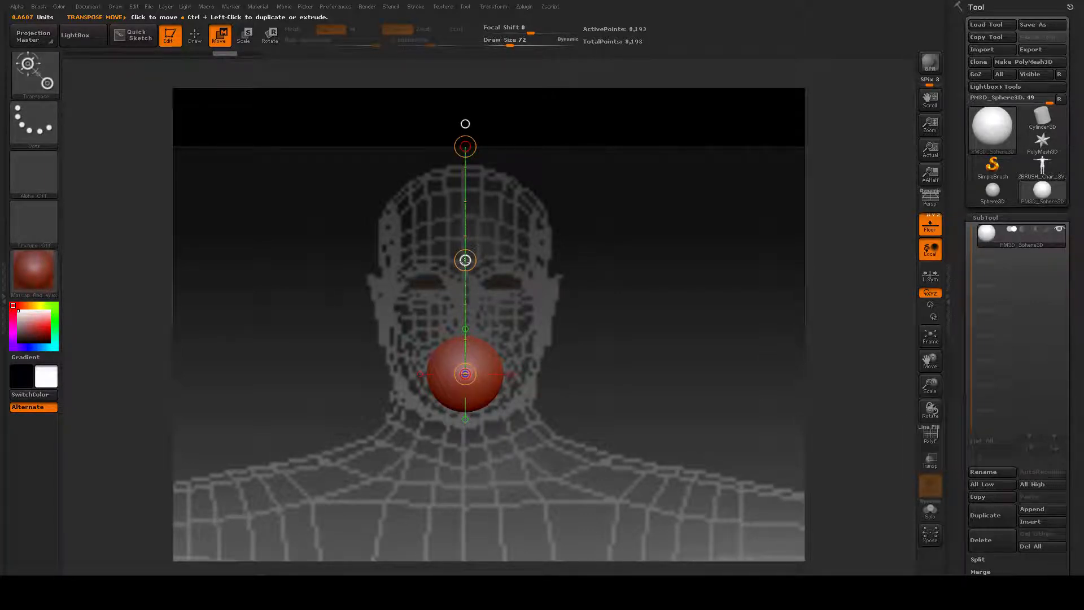
{"action": "left_click_drag", "start_coordinate": [466, 260], "coordinate": [487, 171]}
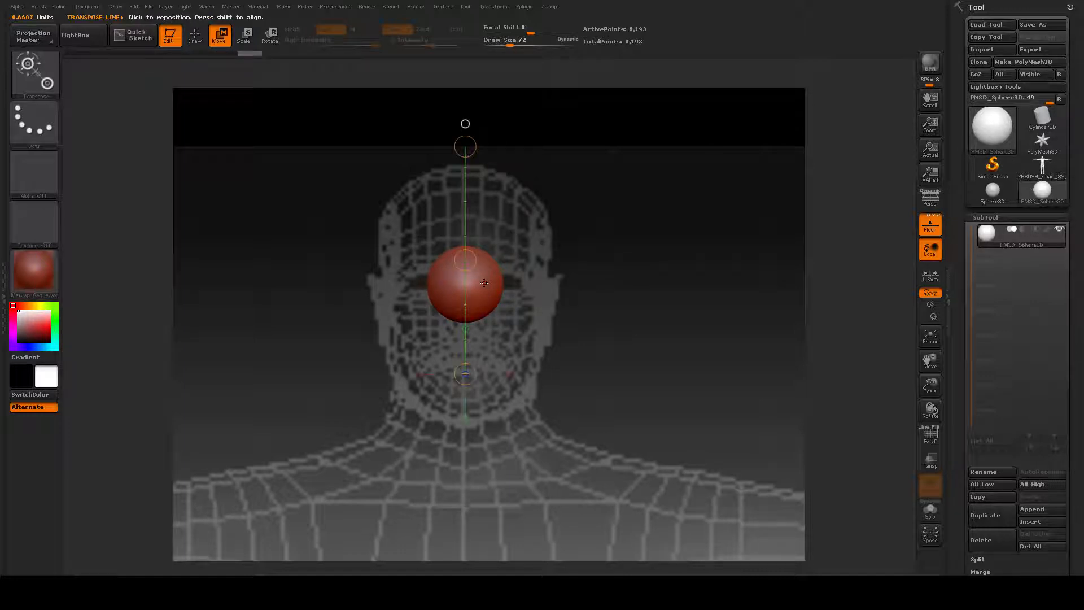
{"action": "left_click_drag", "start_coordinate": [466, 259], "coordinate": [428, 259]}
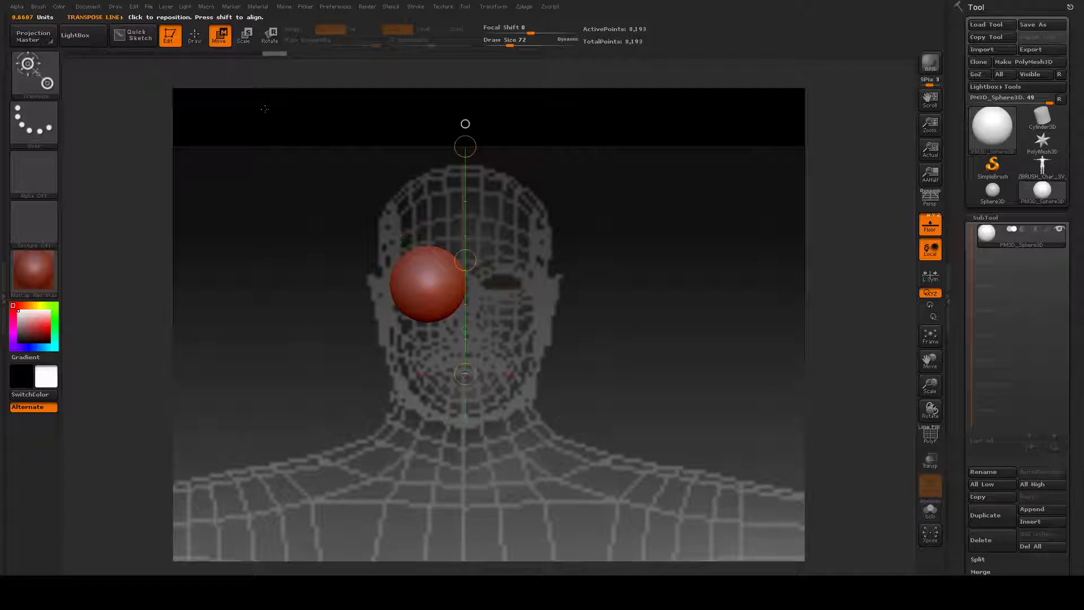
Step: Scale the sphere down uniformly with a horizontal Transpose Scale line drawn out from its centre
{"action": "key", "text": "e"}
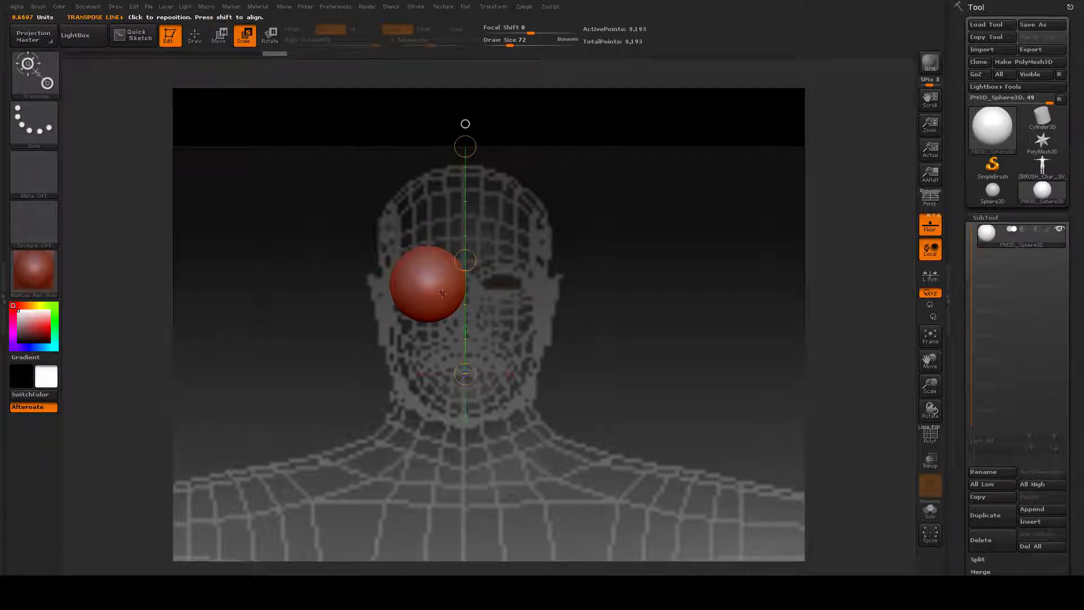
{"action": "left_click_drag", "start_coordinate": [428, 280], "coordinate": [659, 281]}
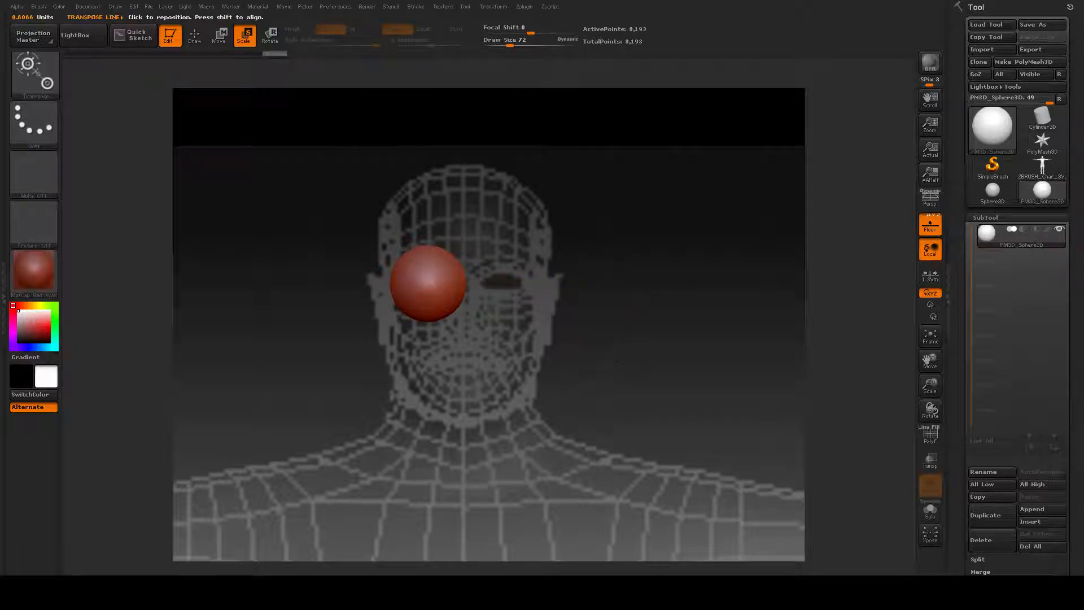
{"action": "left_click_drag", "start_coordinate": [616, 342], "coordinate": [633, 412], "text": "alt"}
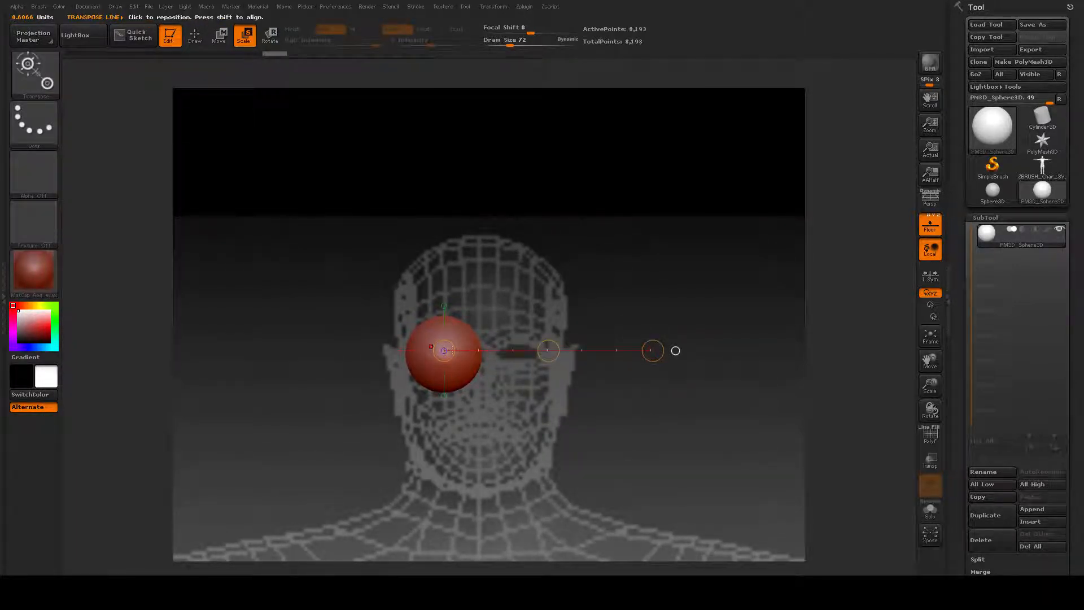
{"action": "left_click_drag", "start_coordinate": [543, 351], "coordinate": [539, 351]}
{"action": "key", "text": "ctrl+z"}
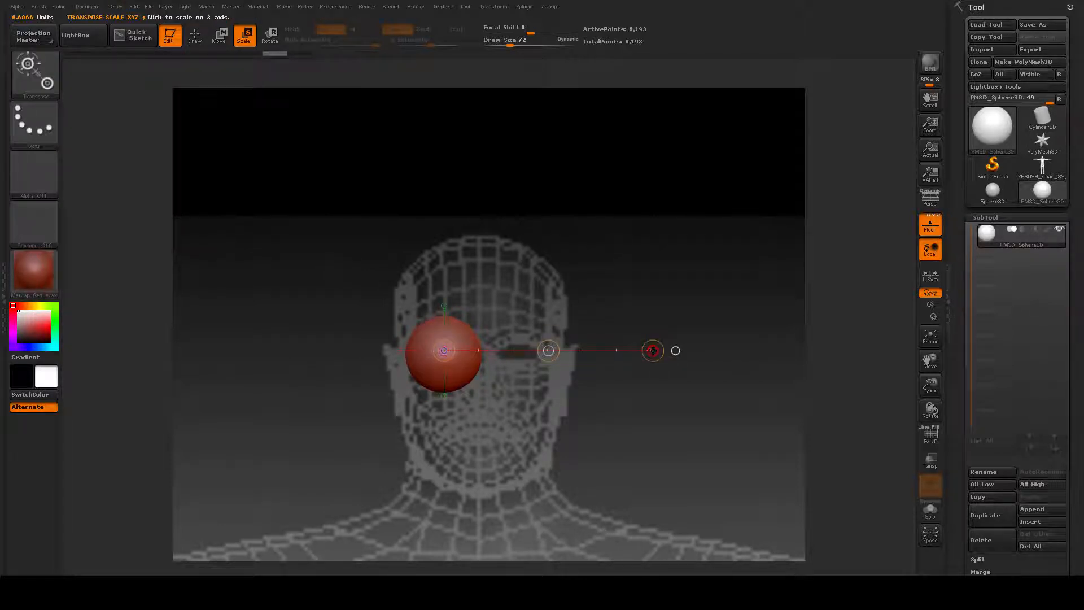
{"action": "left_click_drag", "start_coordinate": [651, 351], "coordinate": [616, 358]}
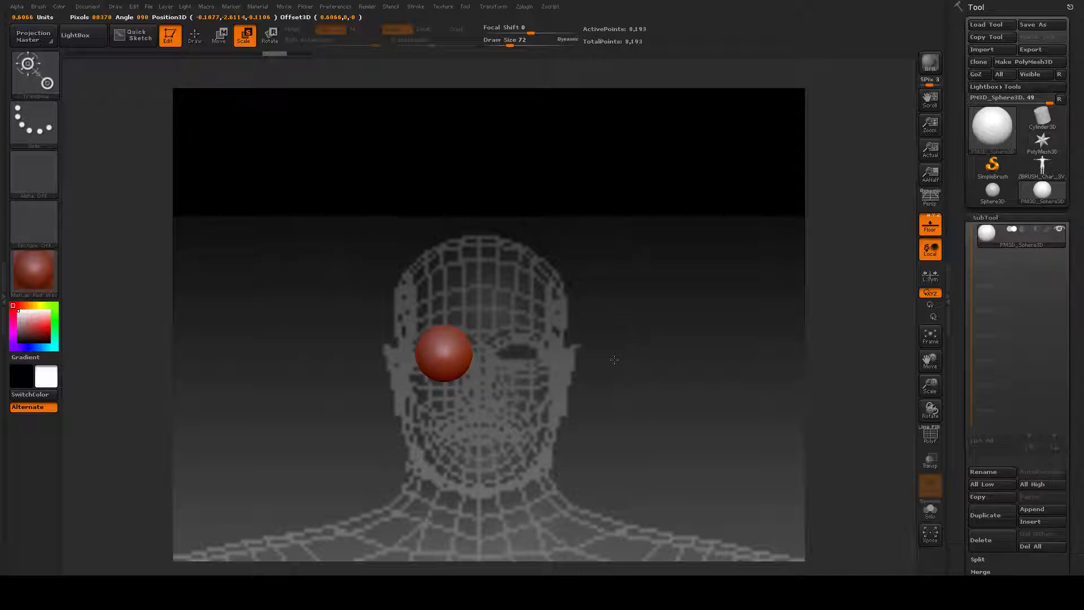
{"action": "left_click_drag", "start_coordinate": [616, 360], "coordinate": [615, 360]}
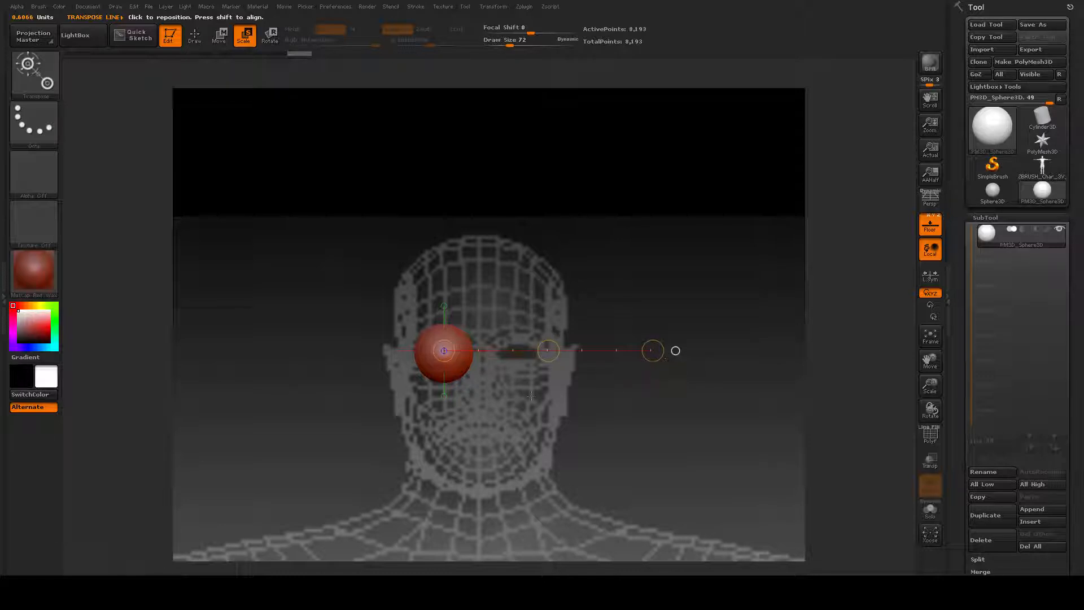
Step: Fine-tune the sphere's size and nudge it slightly toward the nose to centre it on the eye
{"action": "mouse_move", "coordinate": [629, 410]}
{"action": "right_mouse_down", "text": "alt"}
{"action": "mouse_move", "coordinate": [609, 404]}
{"action": "mouse_move", "coordinate": [651, 416]}
{"action": "right_mouse_up", "text": "alt"}
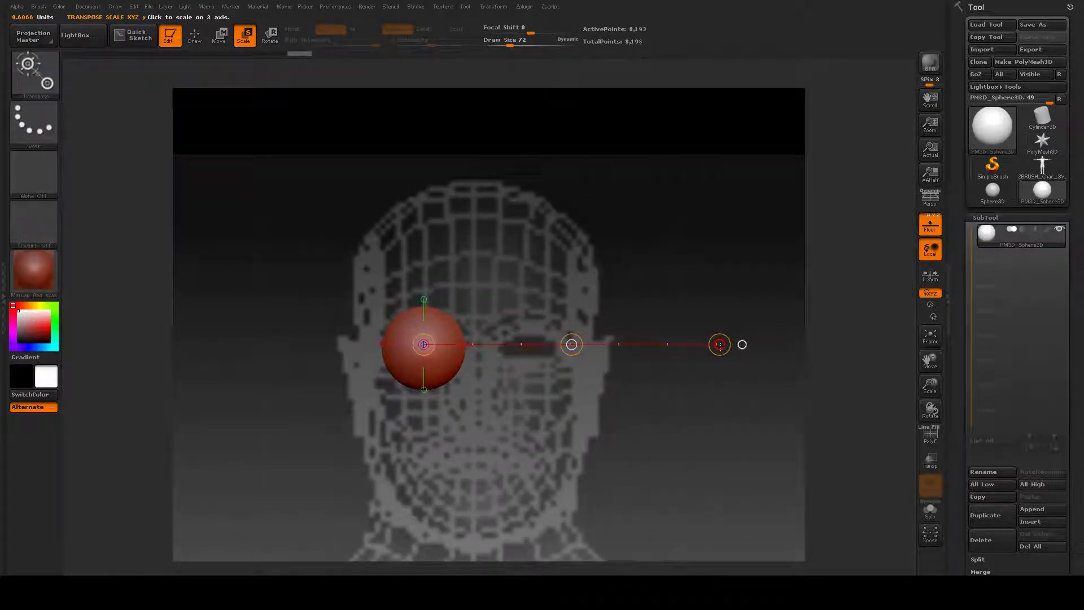
{"action": "left_click_drag", "start_coordinate": [719, 344], "coordinate": [715, 346]}
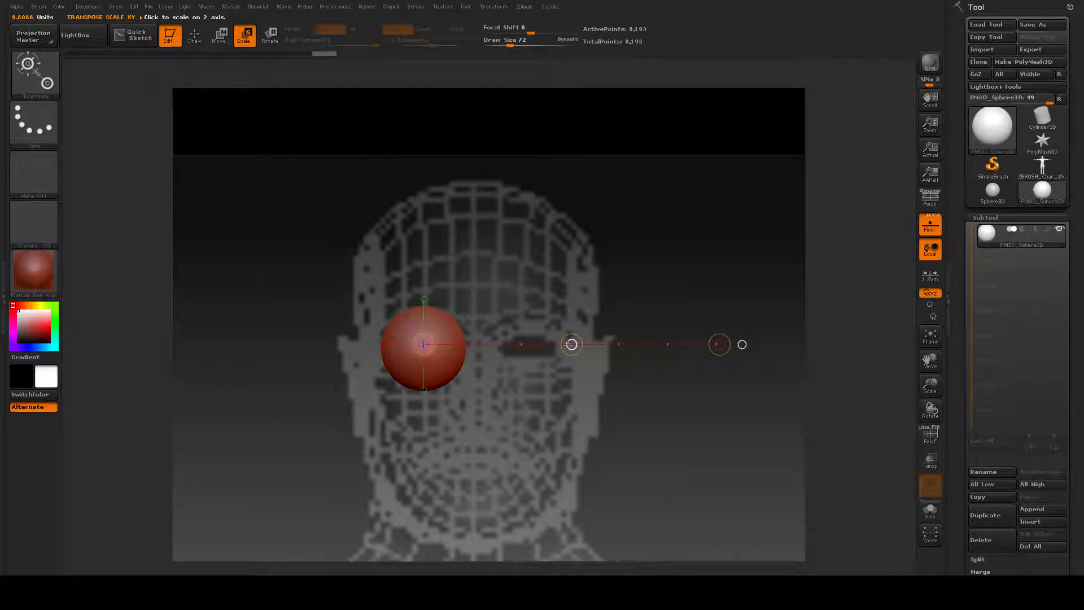
{"action": "left_click", "coordinate": [219, 35]}
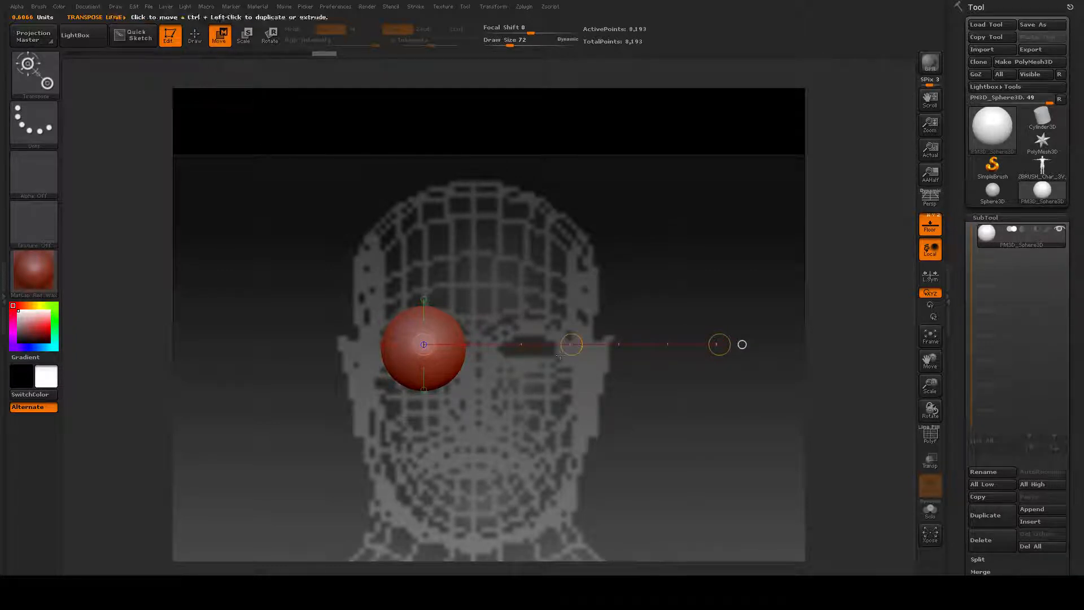
{"action": "left_click_drag", "start_coordinate": [574, 345], "coordinate": [578, 346]}
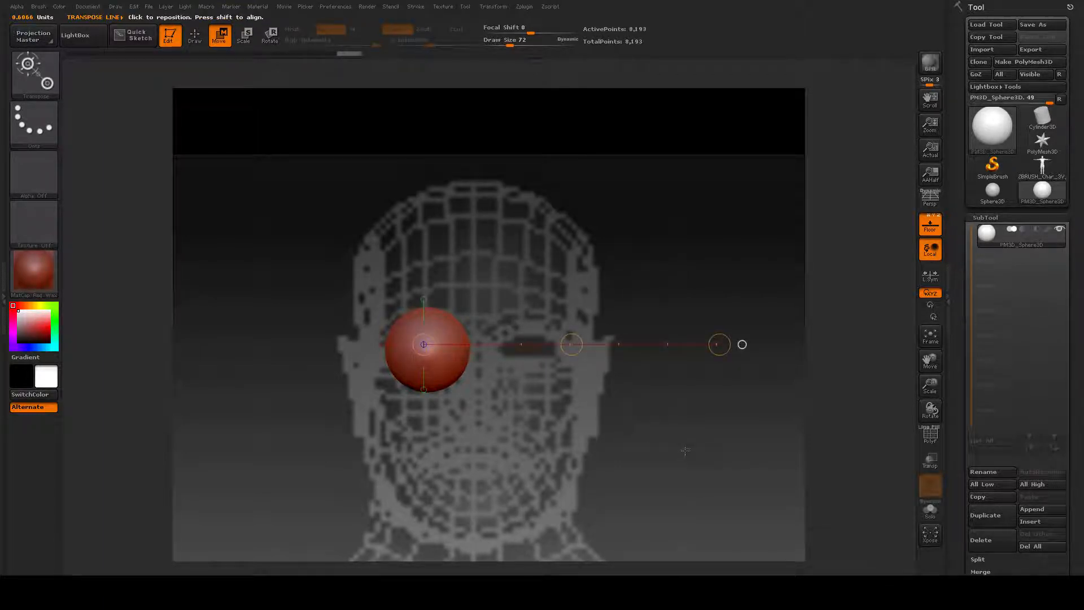
Step: In side view, extend the Transpose Move line straight out past the face and move the sphere forward toward the eye socket
{"action": "left_click_drag", "start_coordinate": [685, 451], "coordinate": [749, 450]}
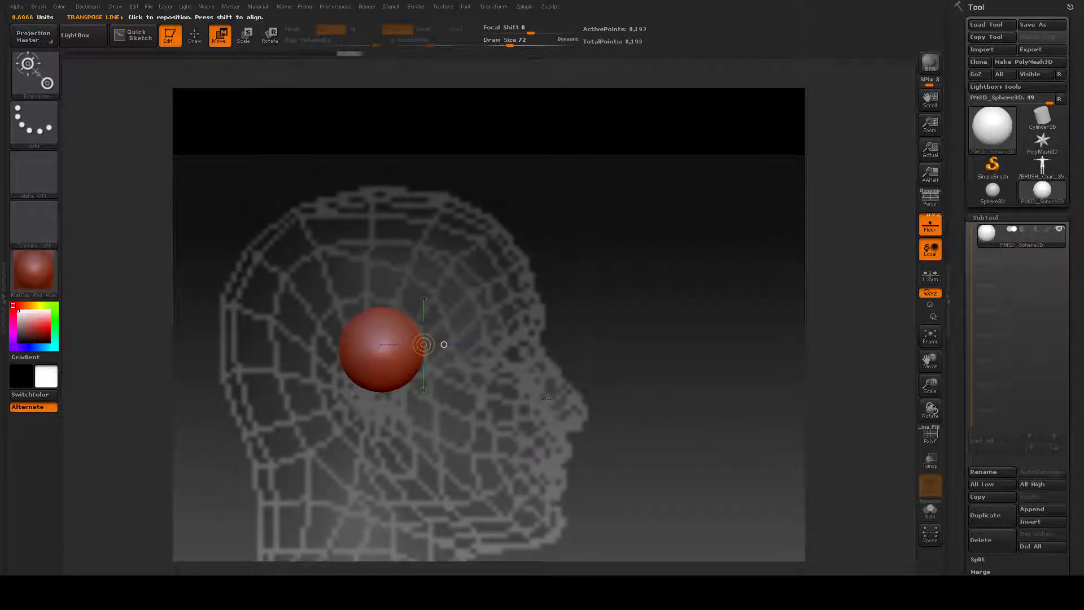
{"action": "mouse_move", "coordinate": [444, 345]}
{"action": "right_mouse_down", "text": "alt"}
{"action": "mouse_move", "coordinate": [447, 307]}
{"action": "mouse_move", "coordinate": [443, 343]}
{"action": "right_mouse_up", "text": "alt"}
{"action": "right_click_drag", "start_coordinate": [443, 344], "coordinate": [429, 324], "text": "ctrl"}
{"action": "mouse_move", "coordinate": [647, 402]}
{"action": "right_mouse_down", "text": "ctrl"}
{"action": "mouse_move", "coordinate": [669, 405]}
{"action": "mouse_move", "coordinate": [660, 406]}
{"action": "right_mouse_up", "text": "ctrl"}
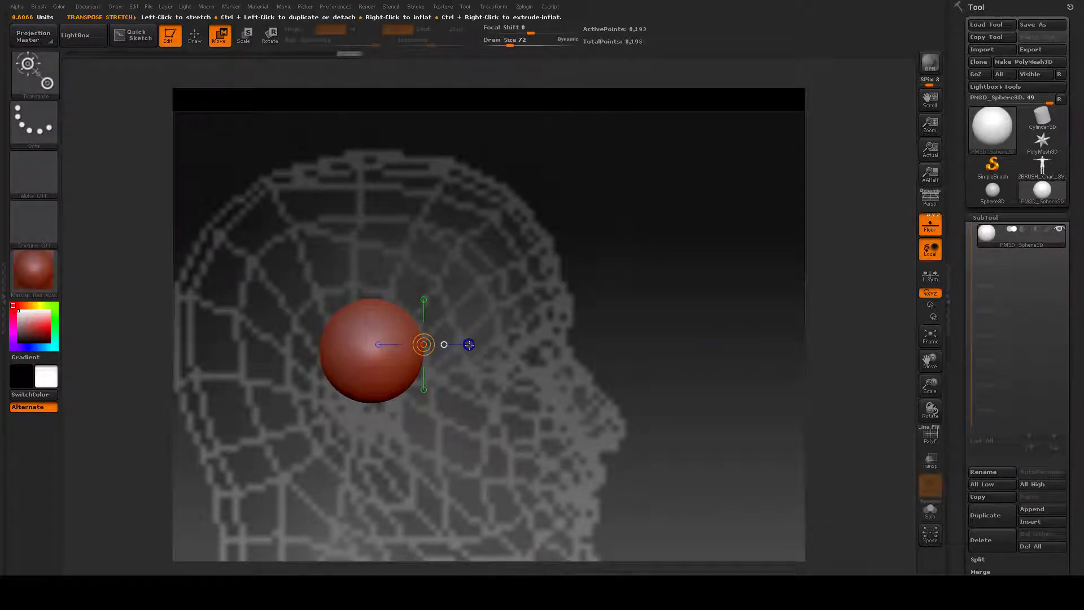
{"action": "left_click_drag", "start_coordinate": [469, 344], "coordinate": [787, 344]}
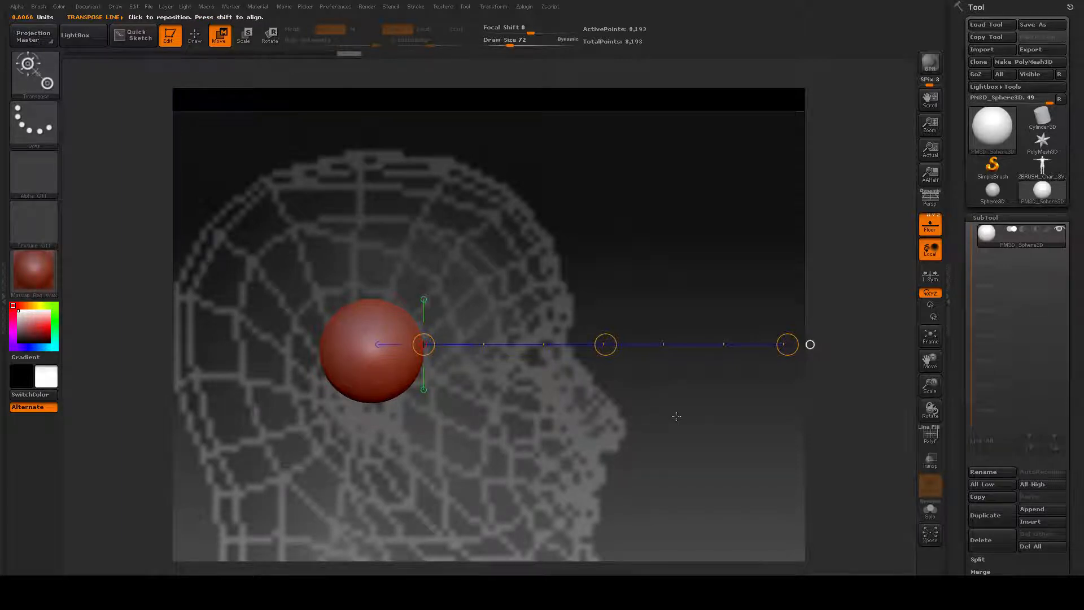
{"action": "left_click_drag", "start_coordinate": [676, 416], "coordinate": [644, 409], "text": "alt"}
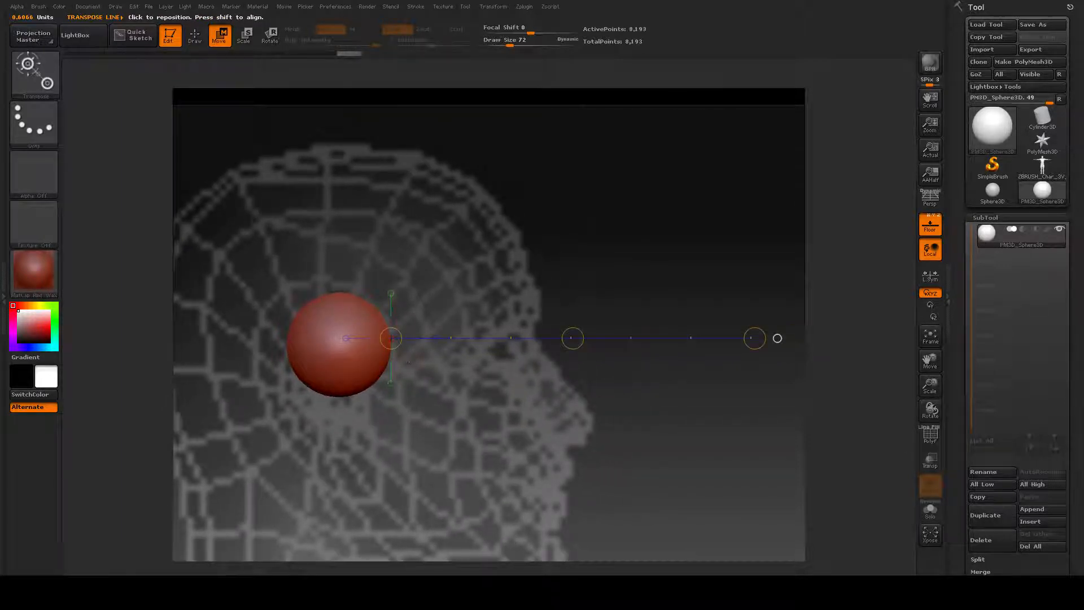
{"action": "left_click_drag", "start_coordinate": [573, 337], "coordinate": [690, 347]}
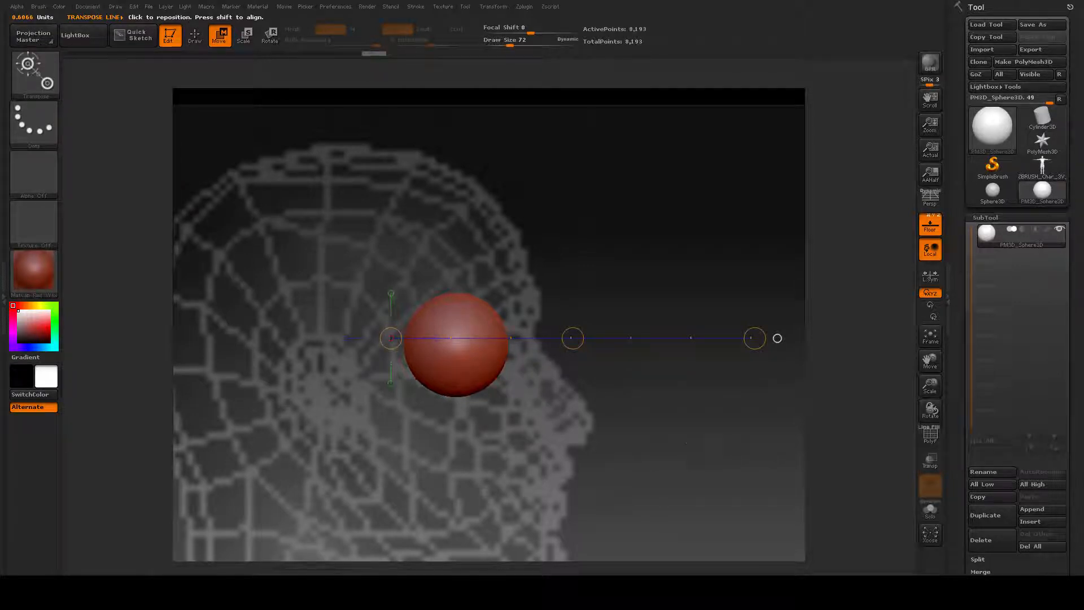
Step: Return to the front view and use Mirror And Weld to create the matching sphere over the other eye
{"action": "left_click_drag", "start_coordinate": [777, 338], "coordinate": [162, 330]}
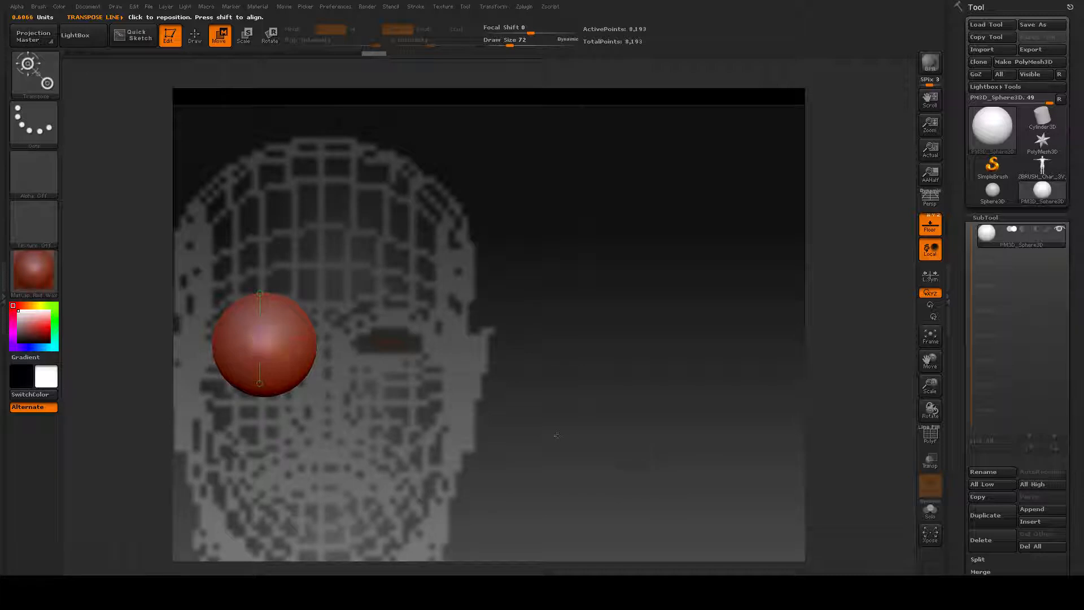
{"action": "left_click_drag", "start_coordinate": [557, 435], "coordinate": [714, 421], "text": "alt"}
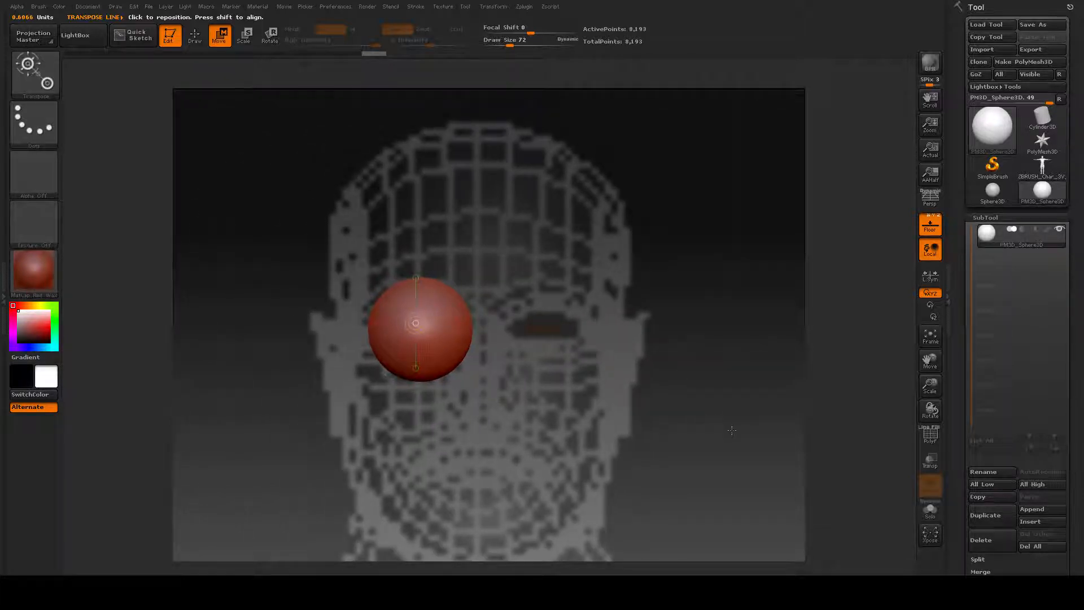
{"action": "left_click_drag", "start_coordinate": [1080, 424], "coordinate": [1078, 328]}
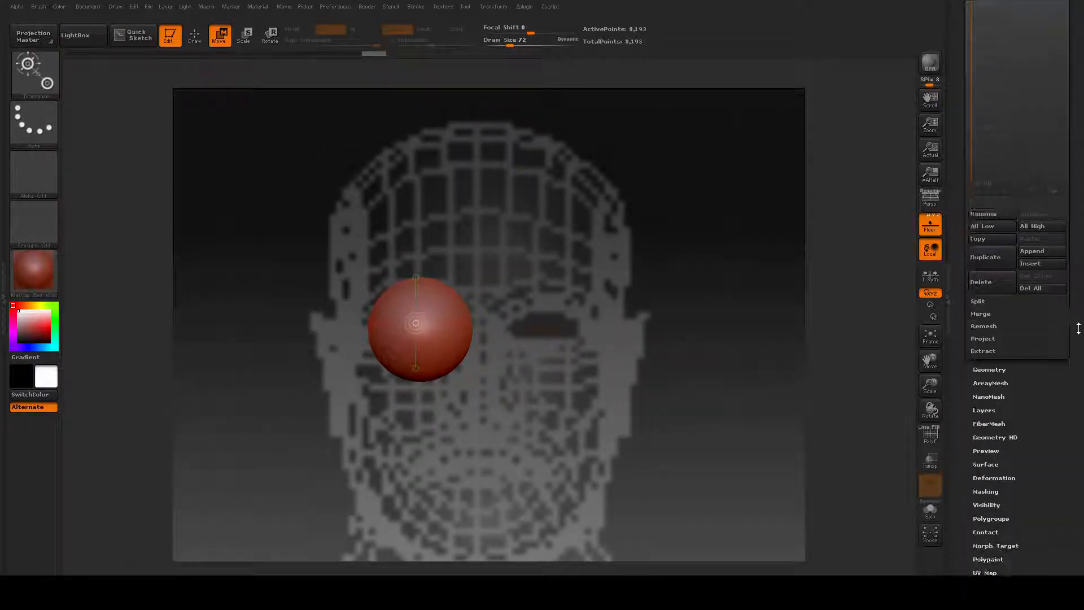
{"action": "left_click", "coordinate": [991, 369]}
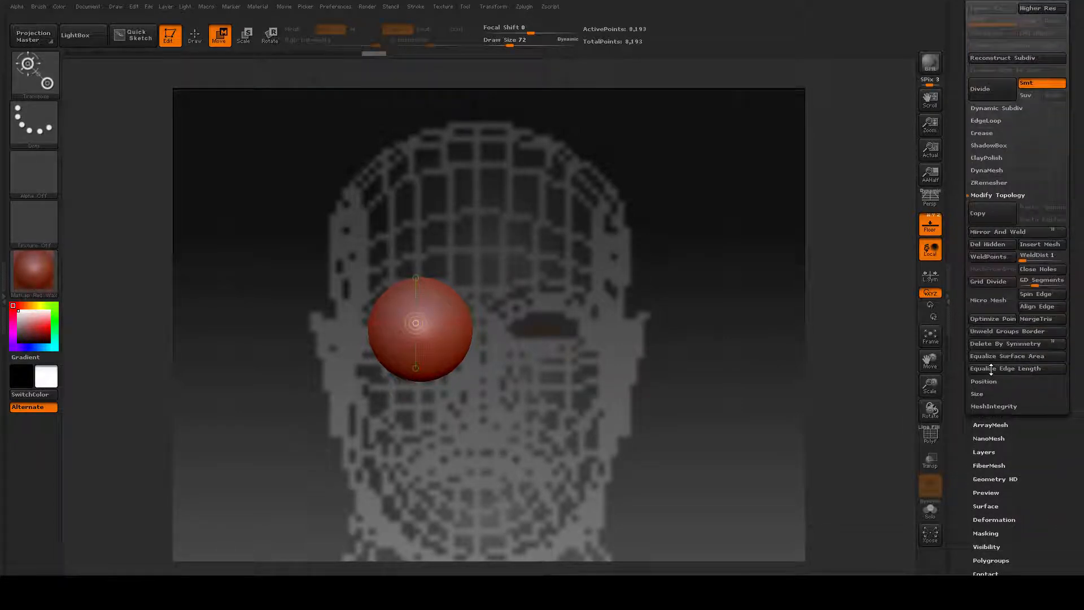
{"action": "left_click", "coordinate": [996, 195]}
{"action": "left_click", "coordinate": [998, 195]}
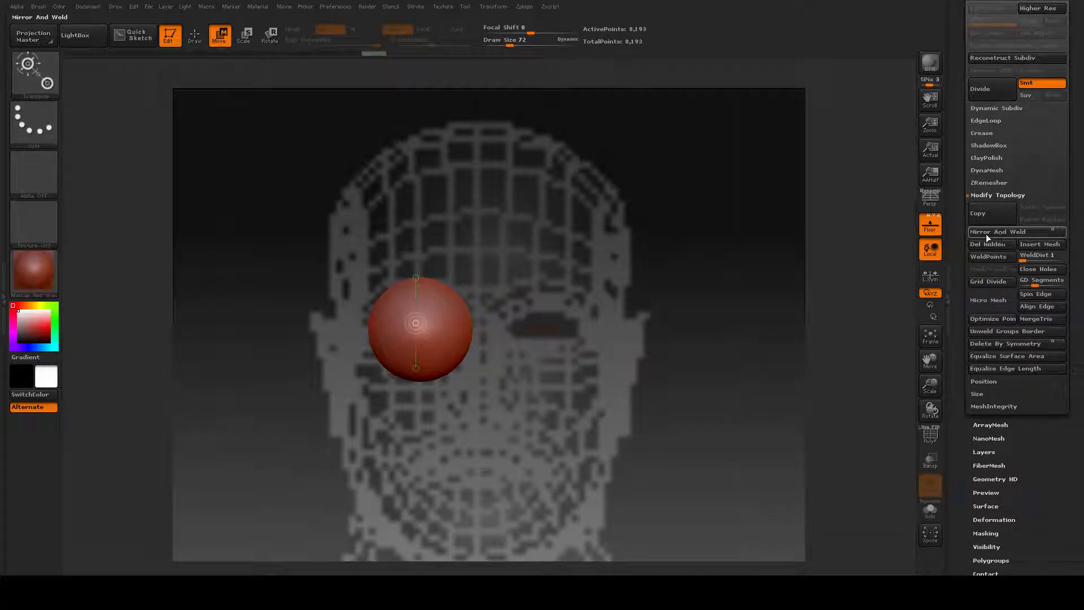
{"action": "left_click", "coordinate": [1008, 233]}
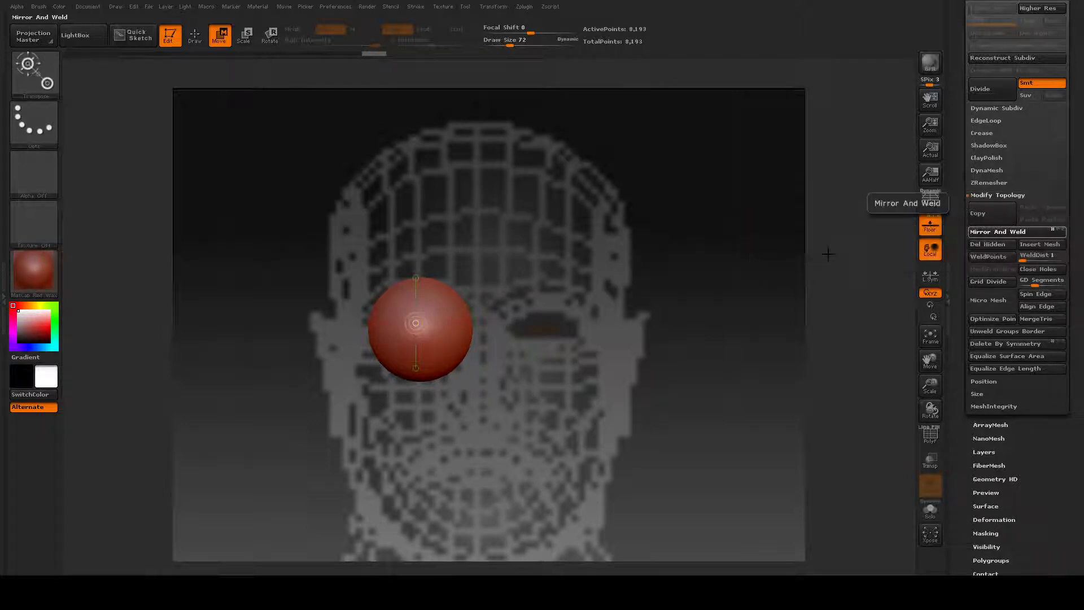
{"action": "left_click", "coordinate": [830, 253]}
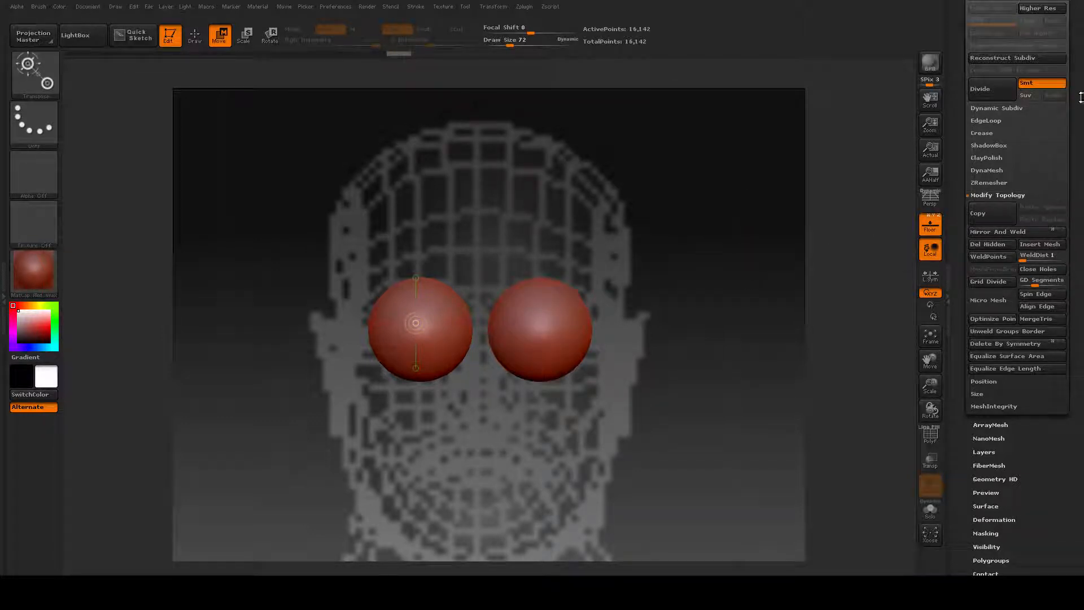
Step: Hide the floor reference grid and switch to the ZBRUSH_Char_3V_MusclesHands character tool, with its subtool list open
{"action": "scroll", "coordinate": [1081, 97], "scroll_direction": "up", "scroll_amount": 5}
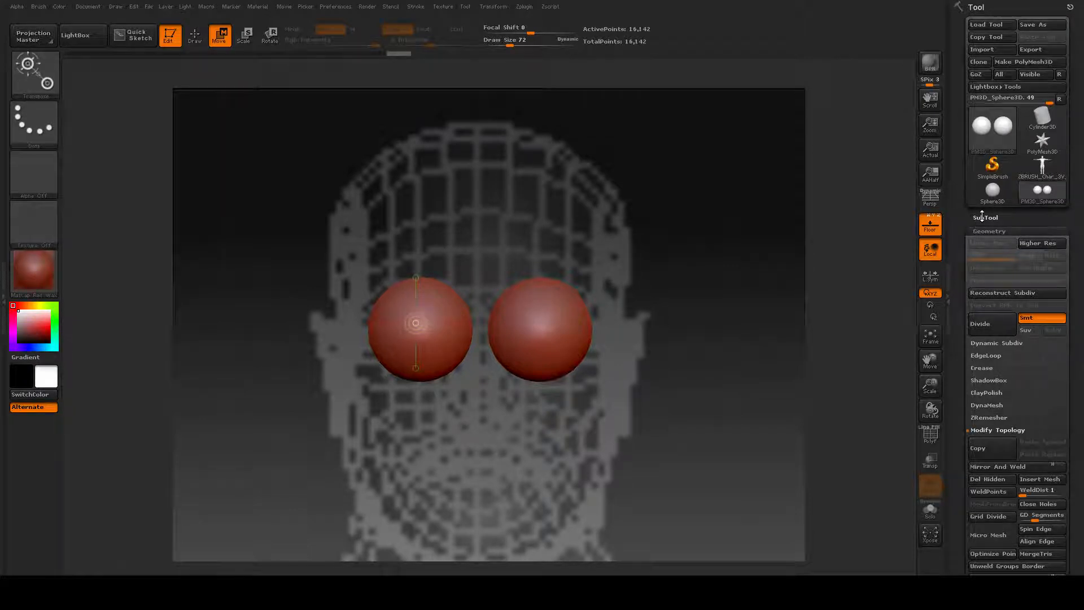
{"action": "left_click", "coordinate": [982, 217]}
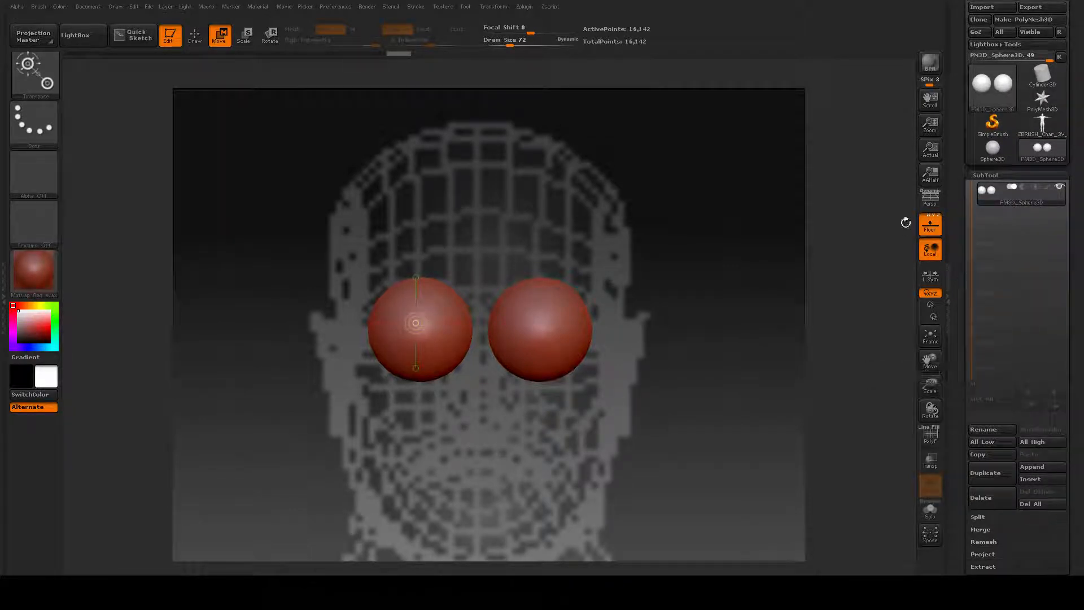
{"action": "left_click", "coordinate": [930, 224]}
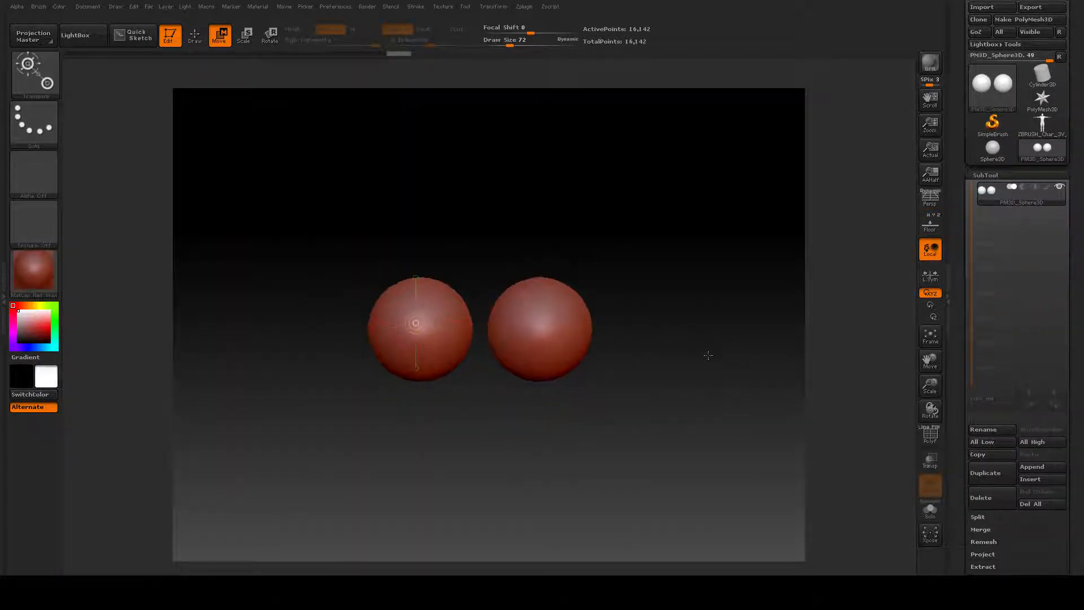
{"action": "left_click", "coordinate": [1050, 133]}
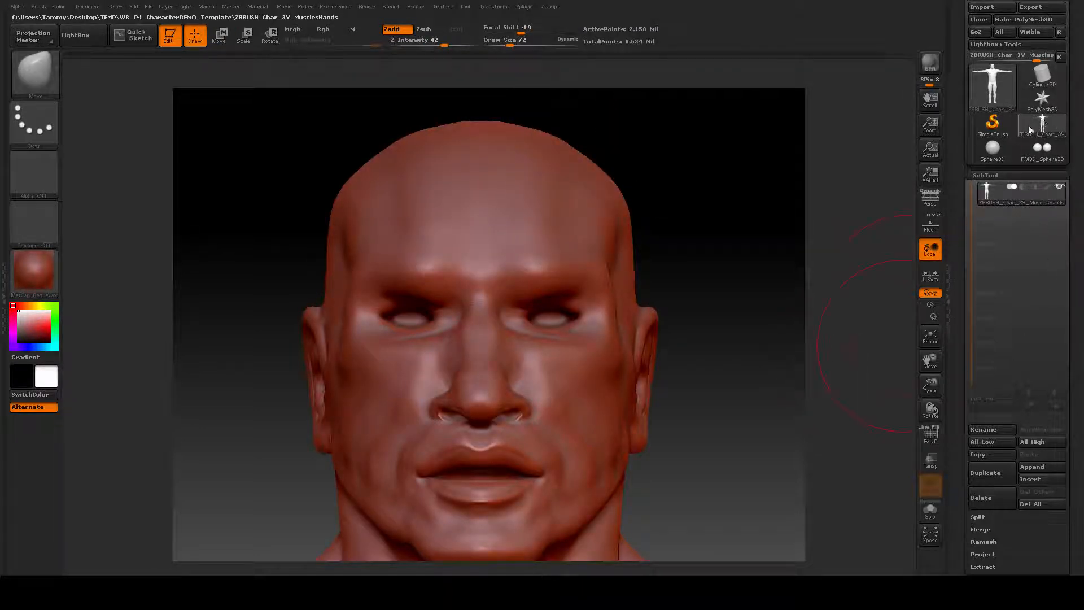
Step: Append the mirrored PM3D_Sphere3D eyeballs to the character as a new subtool
{"action": "mouse_move", "coordinate": [1044, 129]}
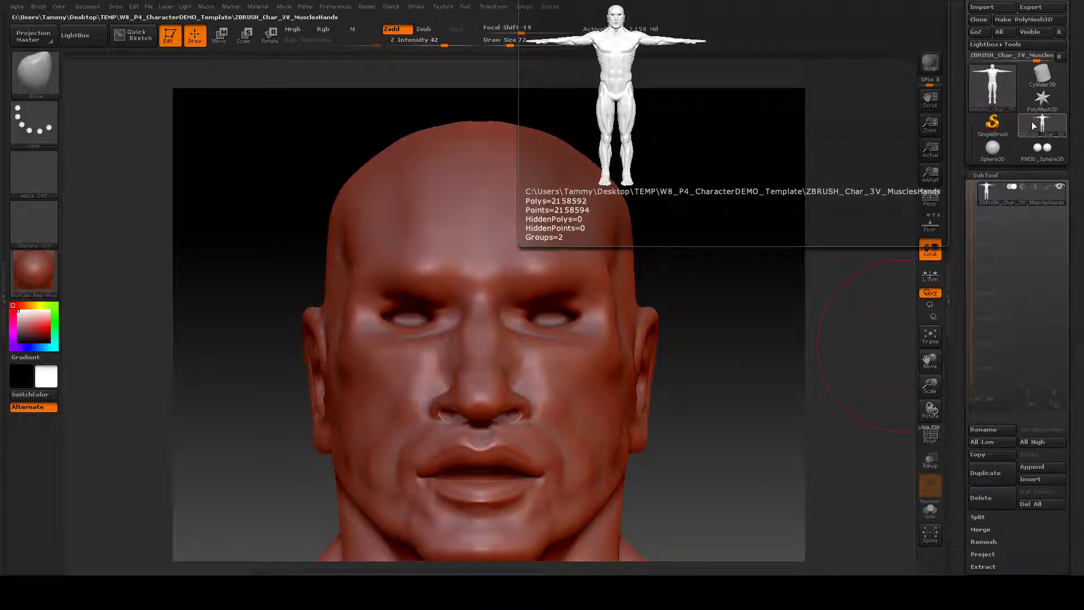
{"action": "left_click", "coordinate": [1051, 469]}
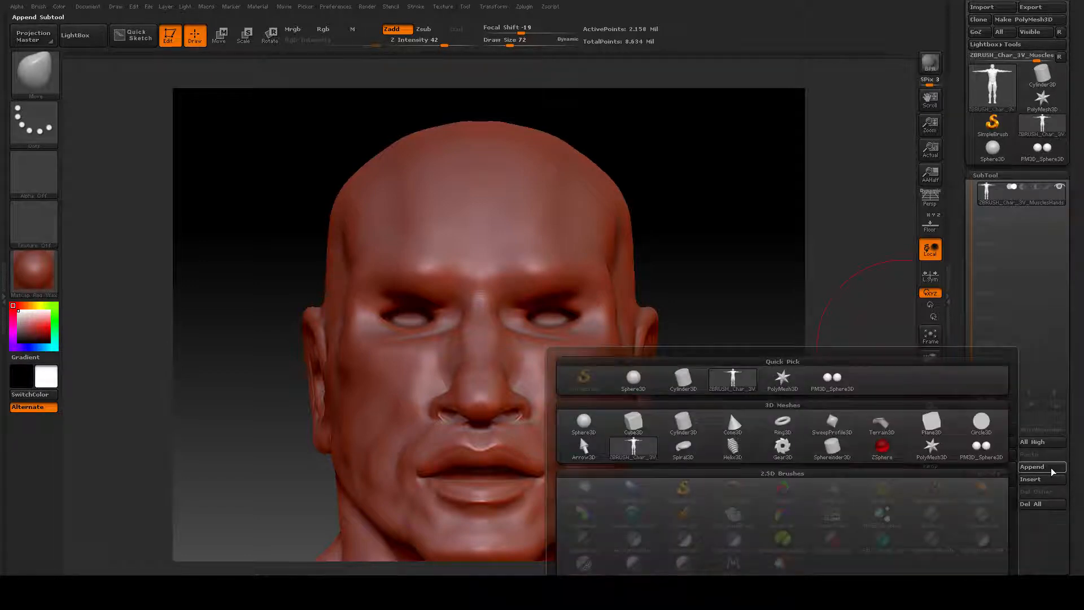
{"action": "mouse_move", "coordinate": [982, 452]}
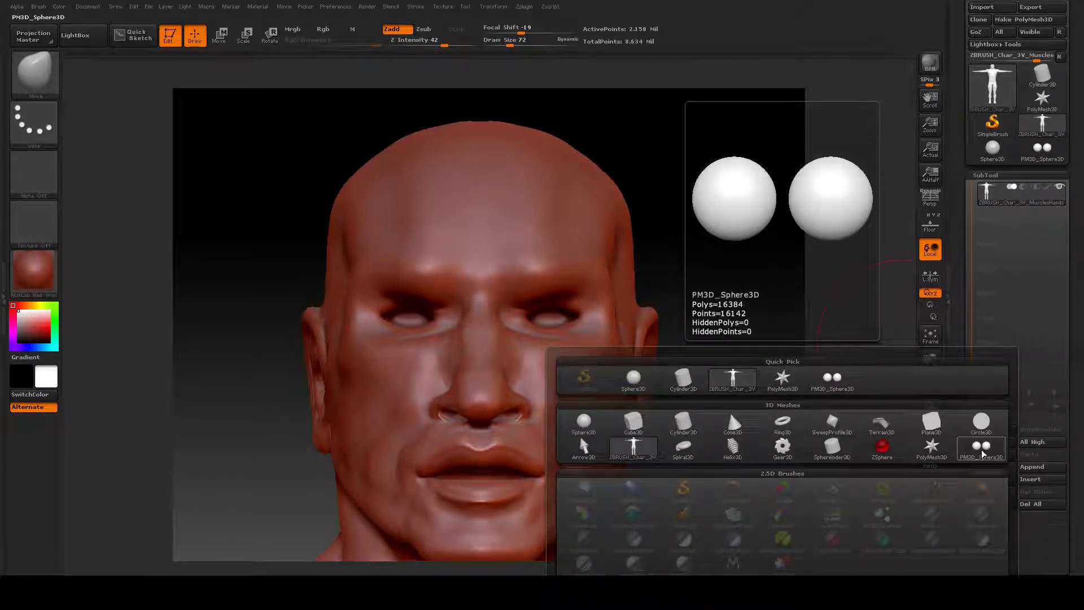
{"action": "left_click", "coordinate": [982, 452]}
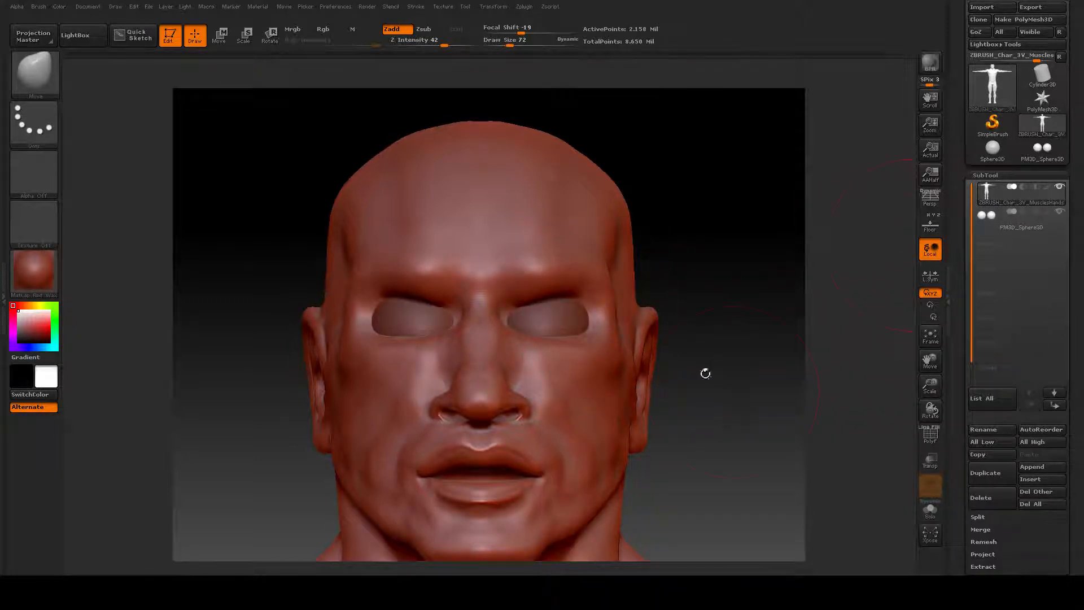
Step: Show the floor reference grid again and turn the head to side profile to check the eyeballs' placement in the sockets
{"action": "left_click_drag", "start_coordinate": [706, 424], "coordinate": [734, 422]}
{"action": "left_click", "coordinate": [930, 225]}
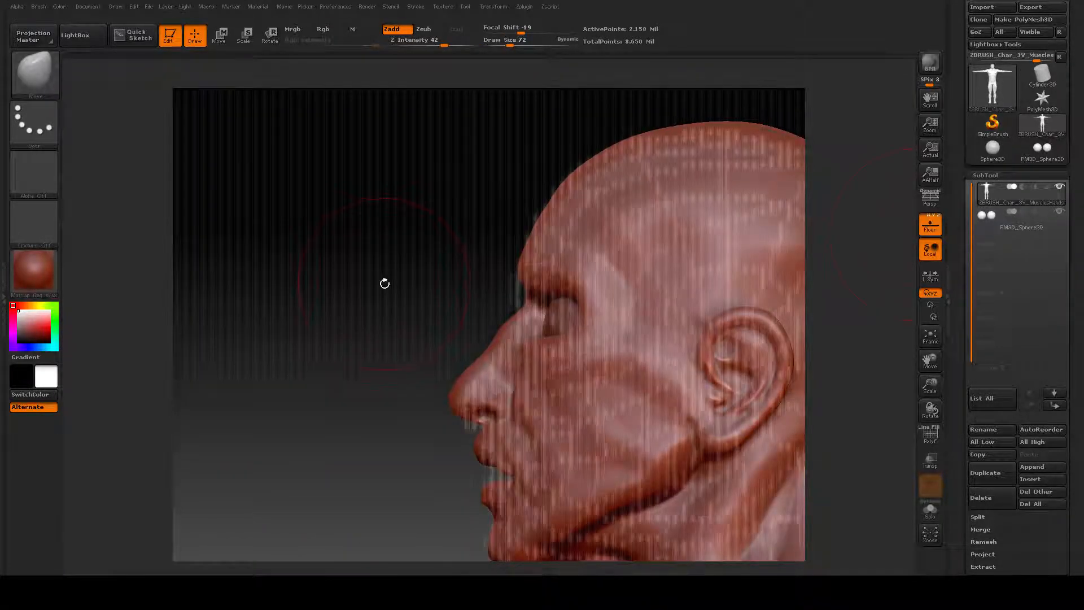
{"action": "left_click_drag", "start_coordinate": [407, 257], "coordinate": [259, 215]}
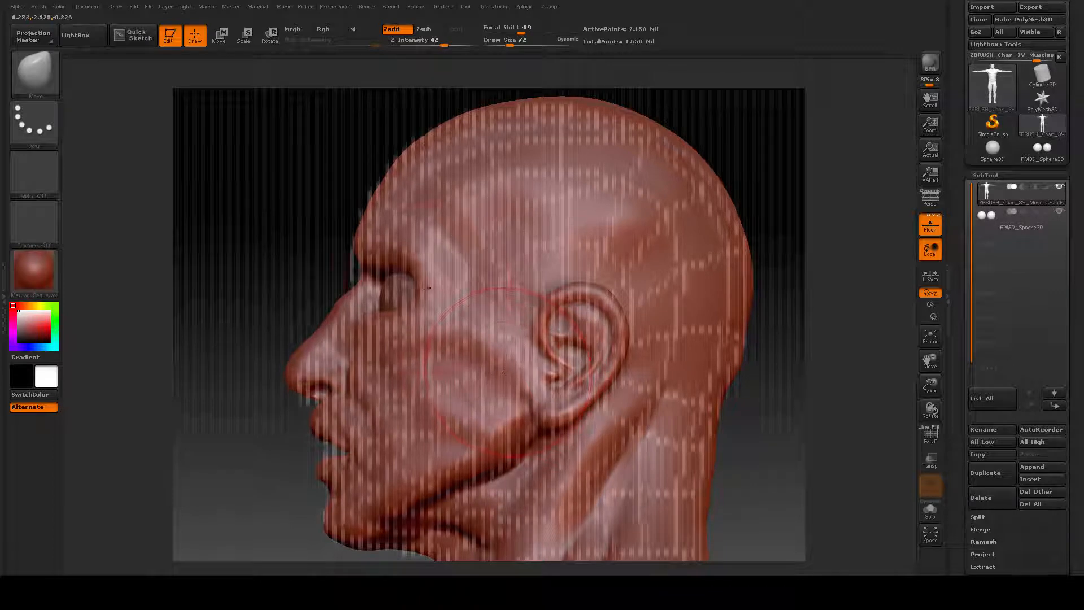
Step: Hide the character to inspect the appended eyeballs on their own, show it again, and reselect the character subtool
{"action": "left_click", "coordinate": [1051, 223]}
{"action": "left_click", "coordinate": [1060, 189]}
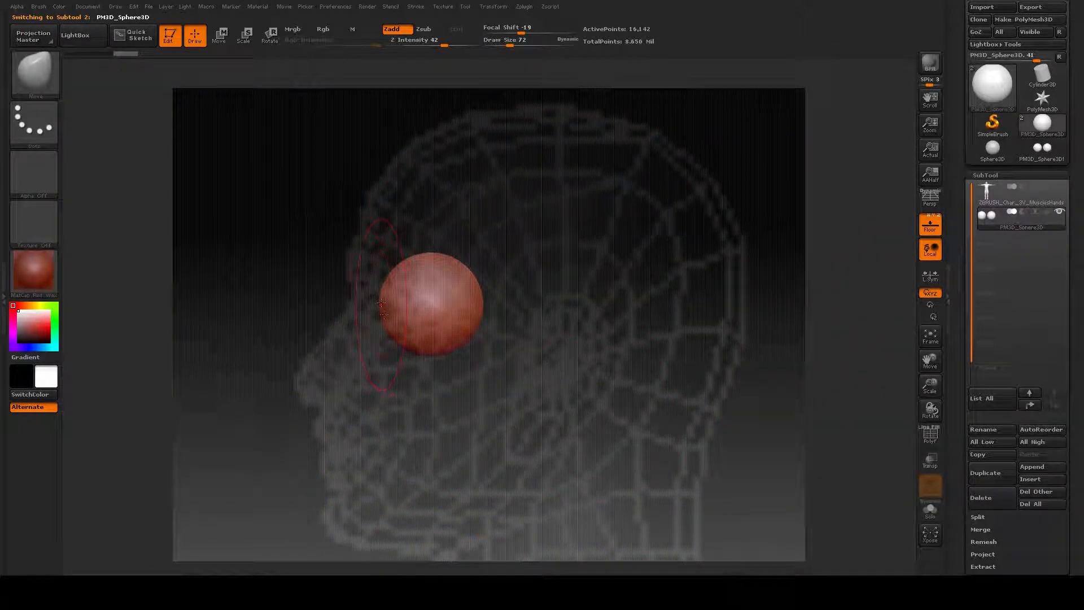
{"action": "left_click", "coordinate": [1057, 189]}
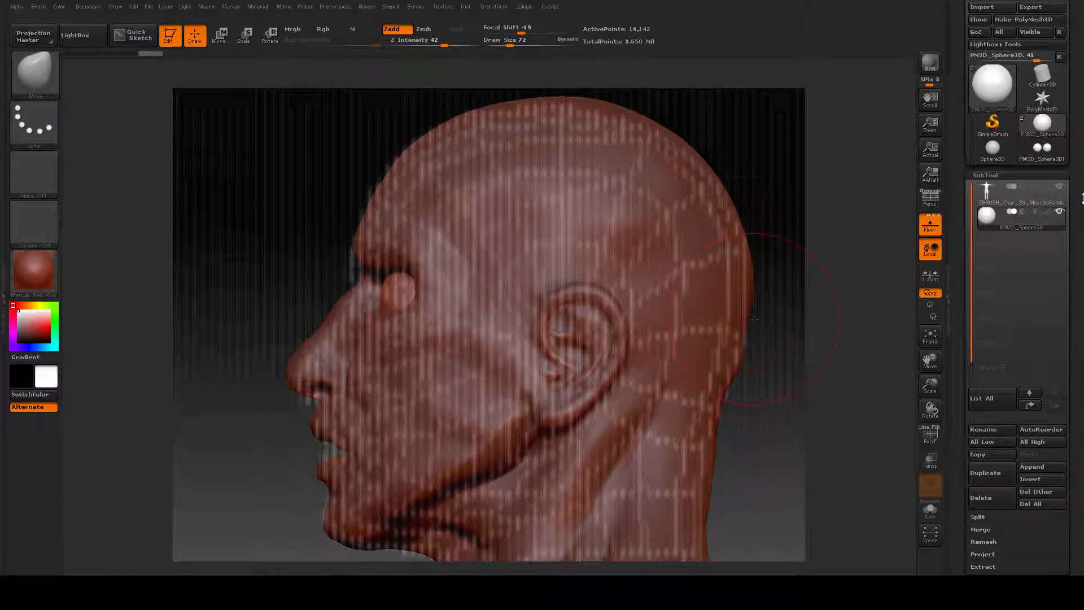
{"action": "left_click", "coordinate": [1015, 201]}
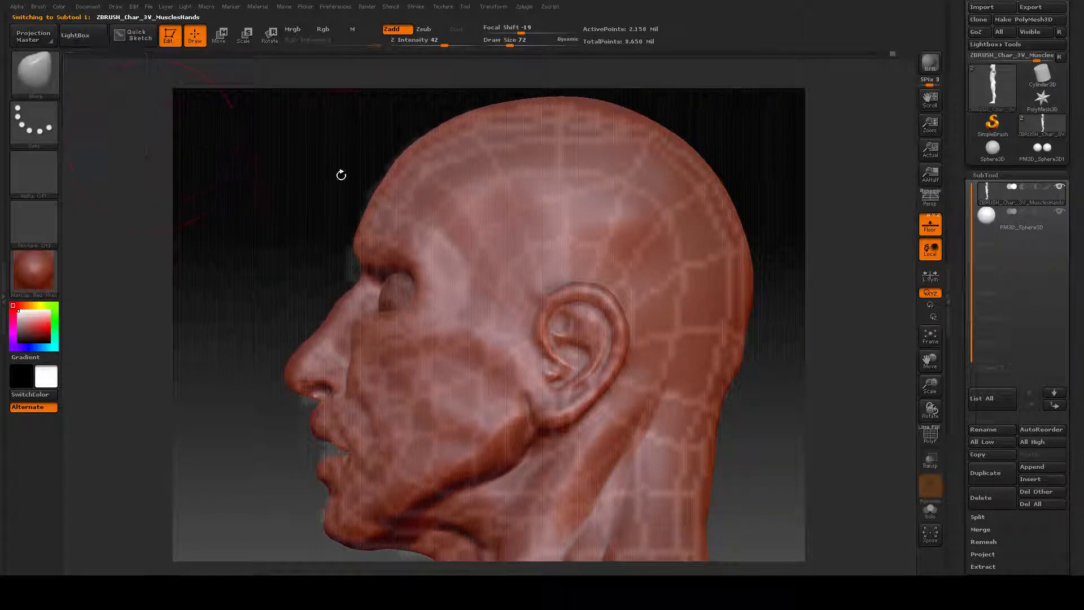
Step: Enlarge the Draw Size to 89 and pull the brow and upper eyelid over the eye in profile with the Move brush
{"action": "key", "text": "space"}
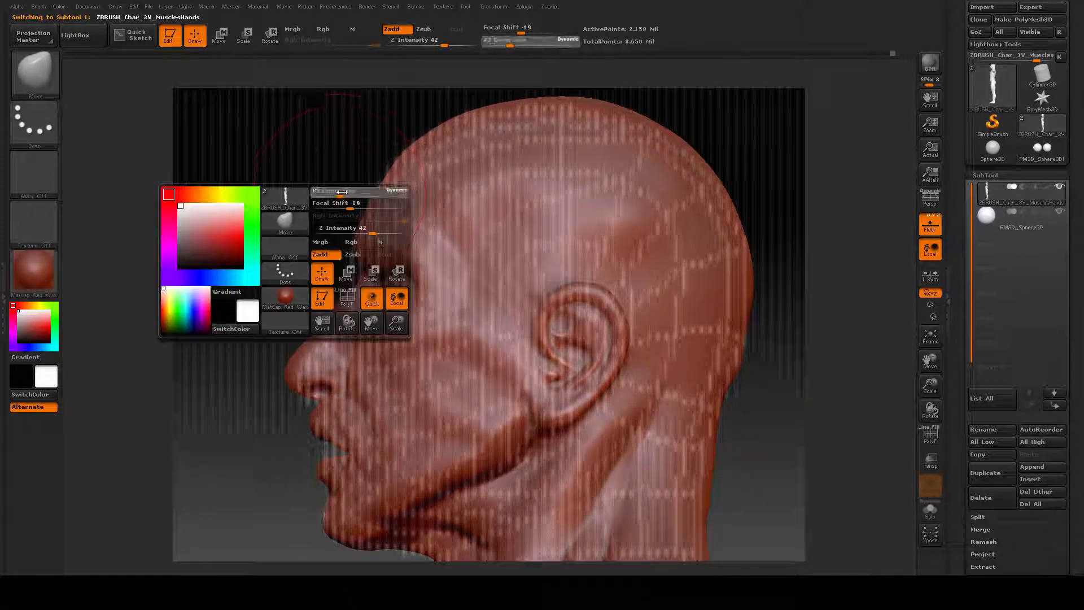
{"action": "left_click_drag", "start_coordinate": [337, 192], "coordinate": [341, 192]}
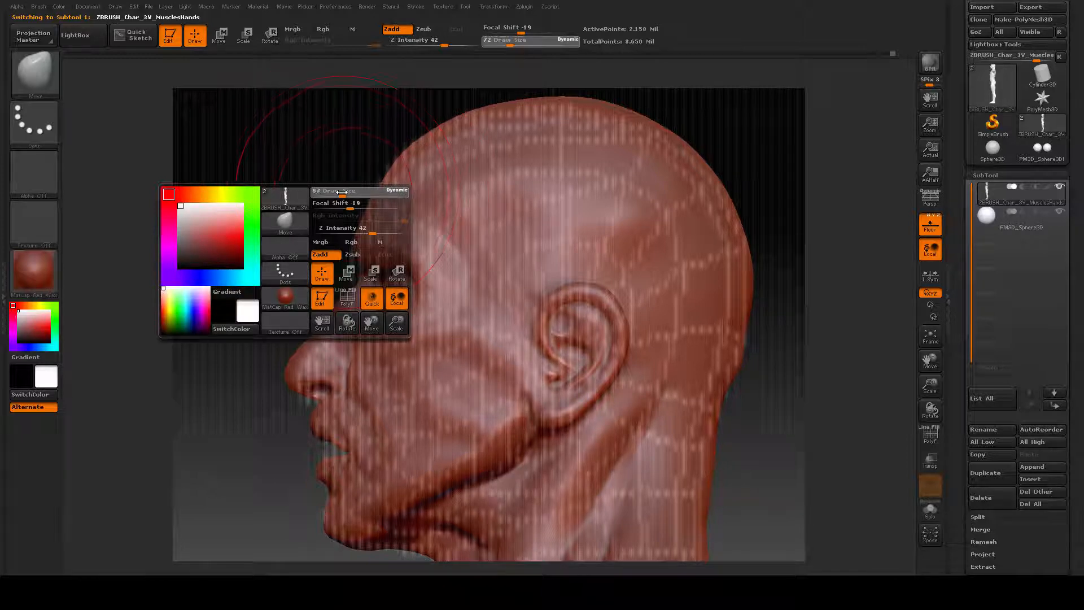
{"action": "left_click", "coordinate": [371, 233]}
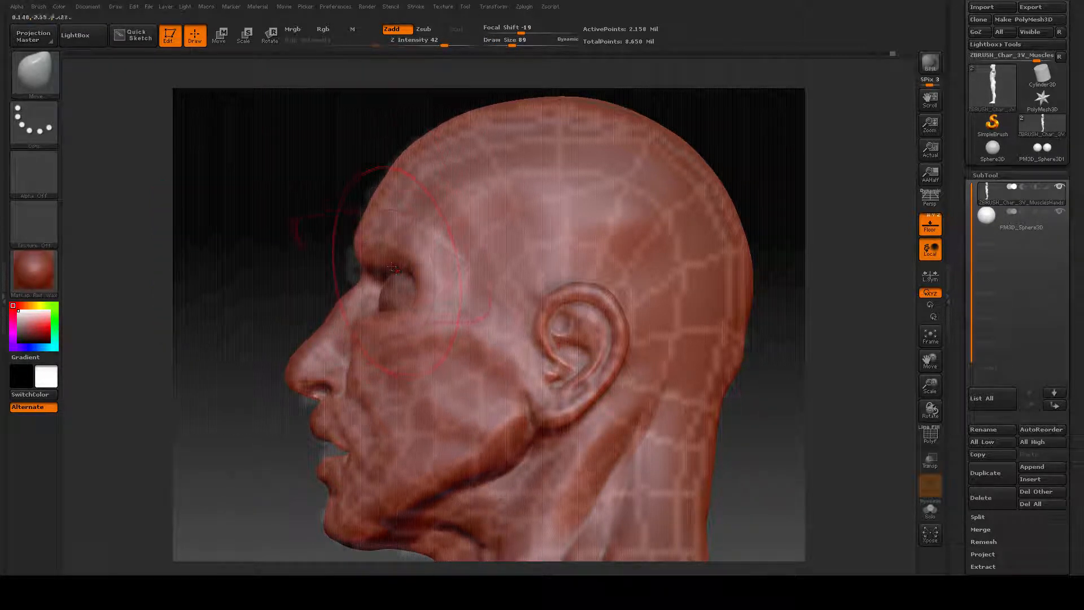
{"action": "mouse_move", "coordinate": [389, 265]}
{"action": "left_mouse_down"}
{"action": "mouse_move", "coordinate": [365, 279]}
{"action": "mouse_move", "coordinate": [372, 267]}
{"action": "mouse_move", "coordinate": [392, 282]}
{"action": "left_mouse_up"}
Step: Set the Draw Size to 39 and adjust the outer eye corners with the Move brush from front and three-quarter views
{"action": "key", "text": "space"}
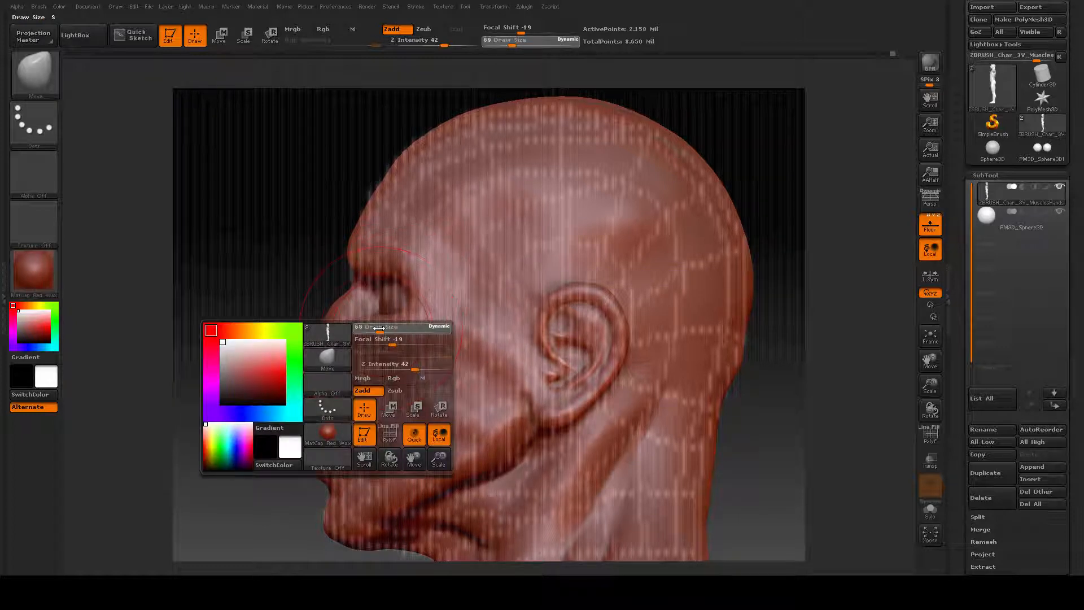
{"action": "left_click_drag", "start_coordinate": [381, 328], "coordinate": [372, 328]}
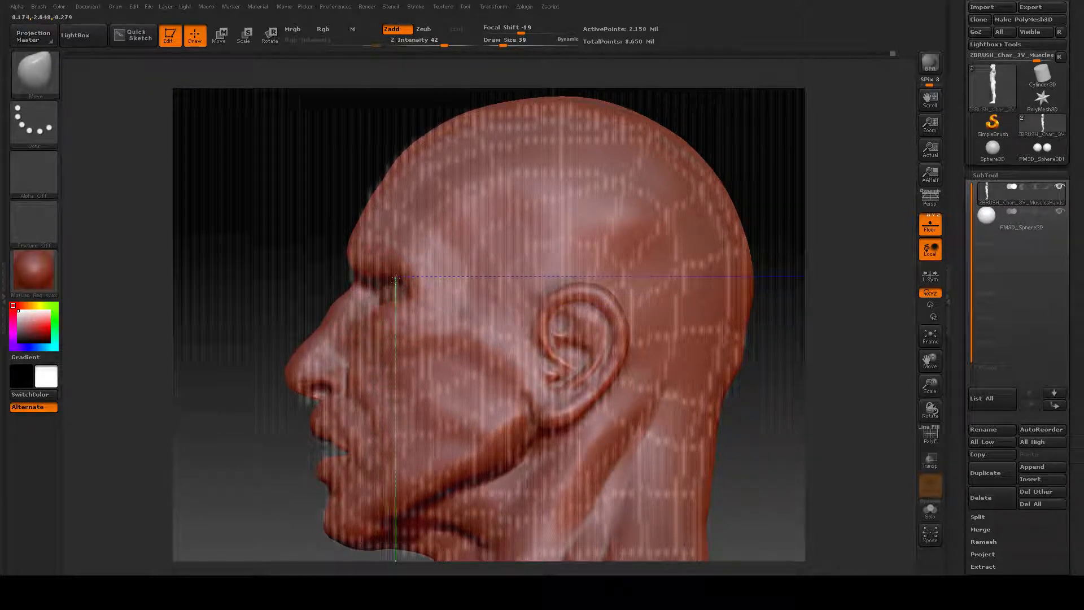
{"action": "left_click_drag", "start_coordinate": [271, 283], "coordinate": [319, 288]}
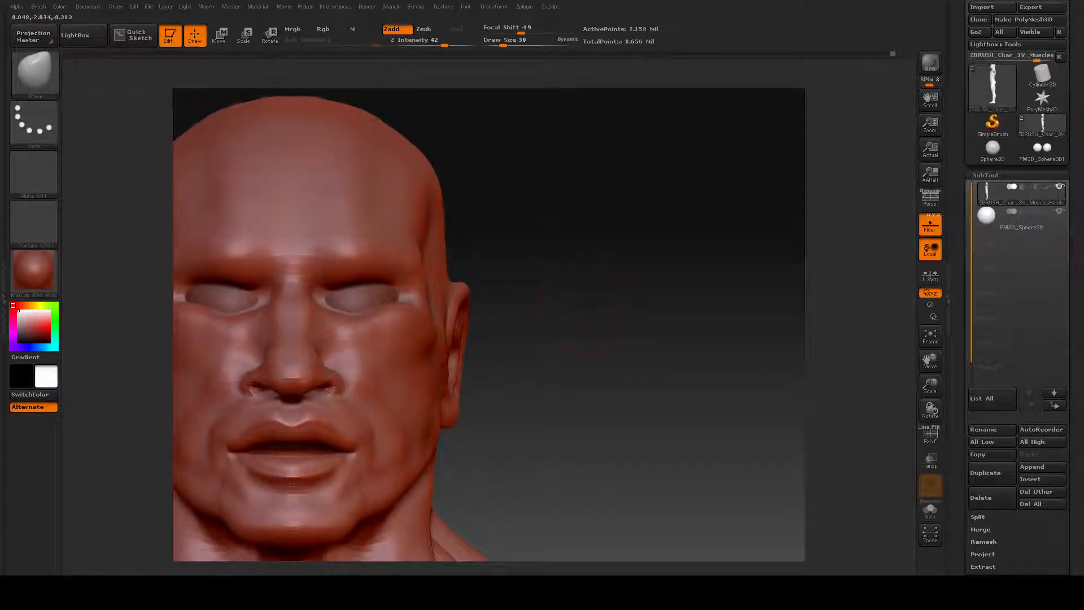
{"action": "left_click_drag", "start_coordinate": [511, 344], "coordinate": [629, 336], "text": "alt"}
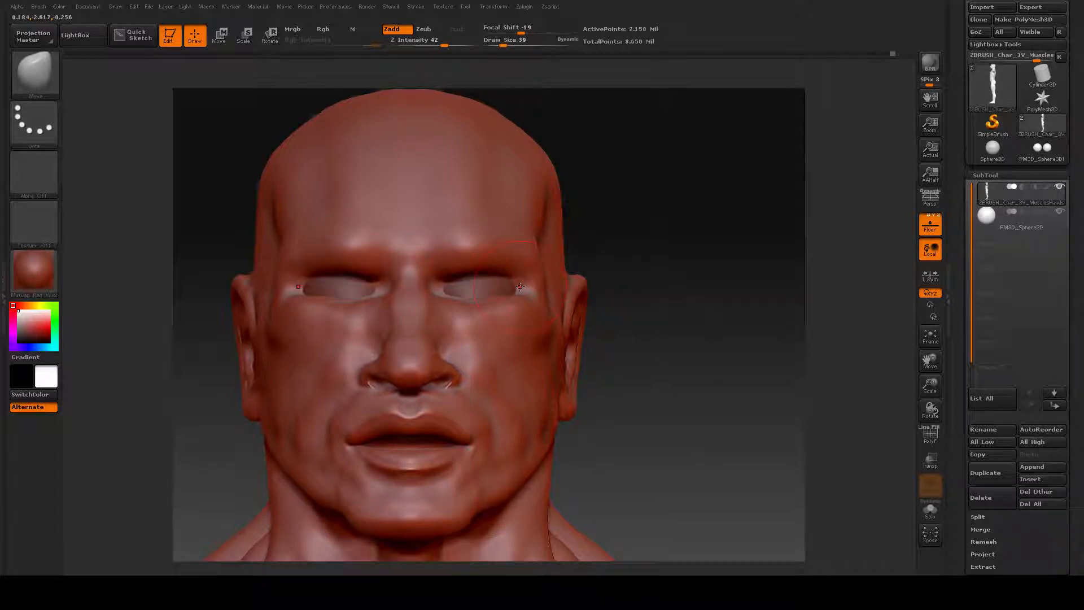
{"action": "mouse_move", "coordinate": [676, 361]}
{"action": "left_mouse_down"}
{"action": "mouse_move", "coordinate": [582, 339]}
{"action": "mouse_move", "coordinate": [526, 305]}
{"action": "left_mouse_up"}
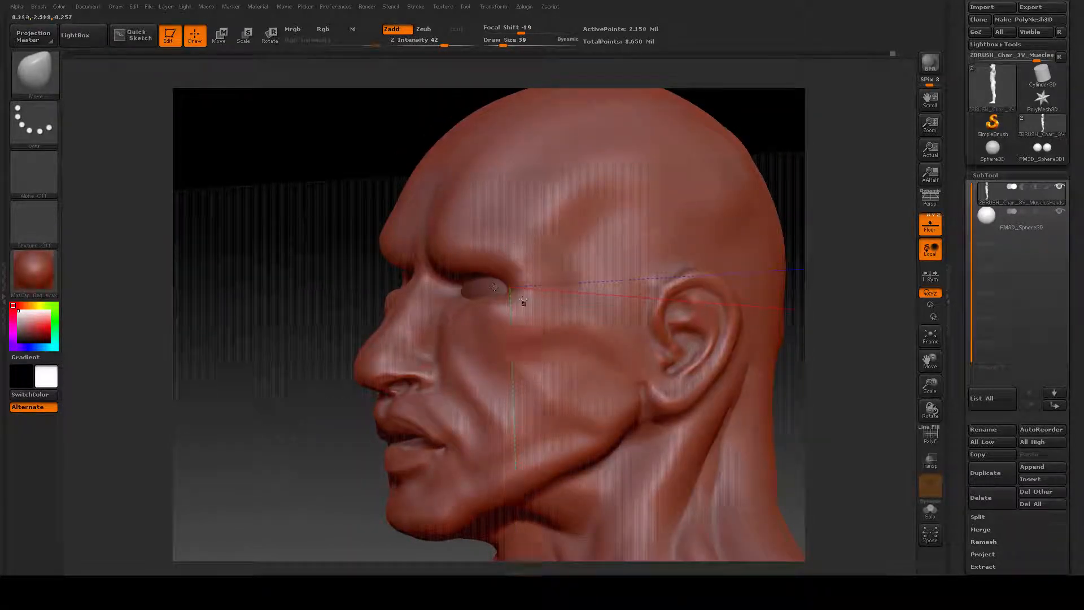
{"action": "left_click_drag", "start_coordinate": [337, 293], "coordinate": [375, 290]}
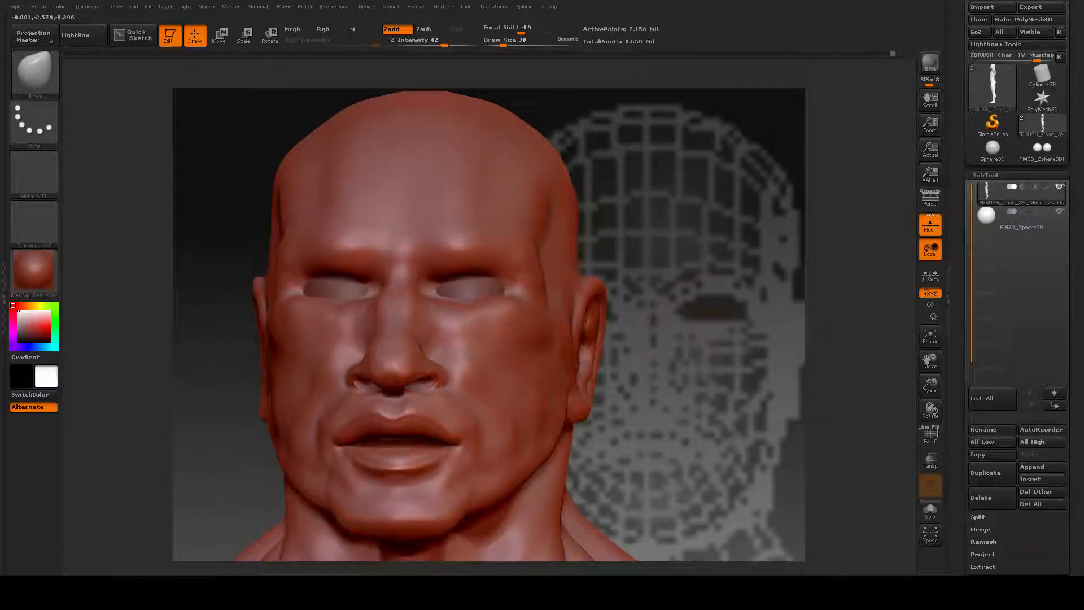
{"action": "mouse_move", "coordinate": [511, 327]}
{"action": "left_mouse_down", "text": "alt"}
{"action": "mouse_move", "coordinate": [646, 329]}
{"action": "mouse_move", "coordinate": [624, 335]}
{"action": "left_mouse_up", "text": "alt"}
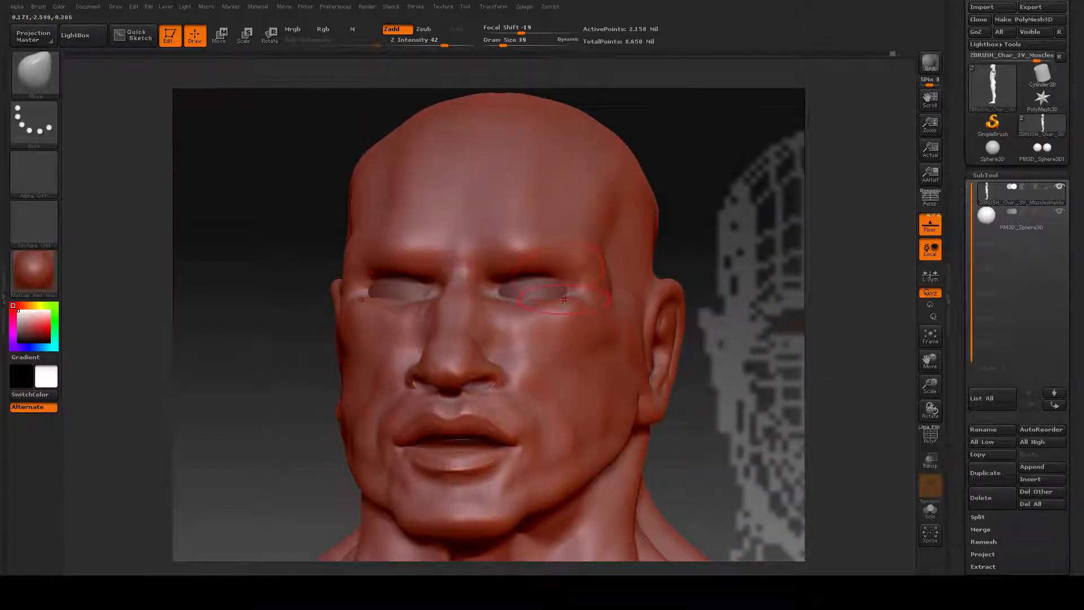
{"action": "left_click_drag", "start_coordinate": [556, 297], "coordinate": [531, 295]}
Step: Examine the eye socket and lid contours up close from the front and three-quarter side
{"action": "right_click_drag", "start_coordinate": [722, 342], "coordinate": [680, 337], "text": "alt"}
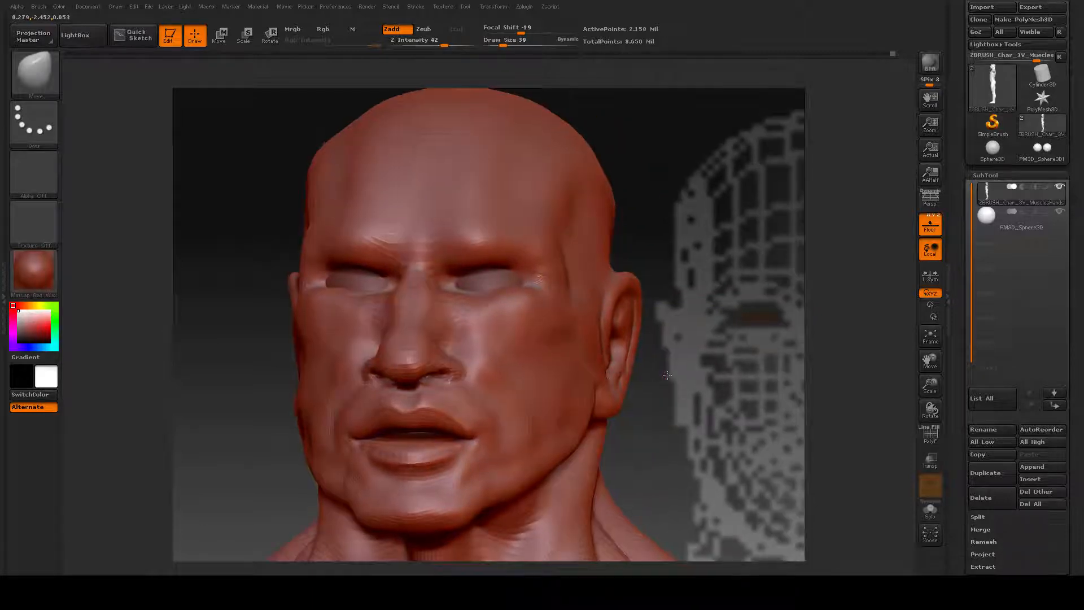
{"action": "mouse_move", "coordinate": [746, 305]}
{"action": "right_mouse_down", "text": "ctrl"}
{"action": "mouse_move", "coordinate": [756, 360]}
{"action": "mouse_move", "coordinate": [751, 294]}
{"action": "mouse_move", "coordinate": [771, 276]}
{"action": "mouse_move", "coordinate": [733, 231]}
{"action": "mouse_move", "coordinate": [866, 227]}
{"action": "mouse_move", "coordinate": [734, 220]}
{"action": "right_mouse_up", "text": "ctrl"}
{"action": "mouse_move", "coordinate": [734, 220]}
{"action": "right_mouse_down", "text": "alt"}
{"action": "mouse_move", "coordinate": [881, 209]}
{"action": "mouse_move", "coordinate": [696, 235]}
{"action": "right_mouse_up", "text": "alt"}
{"action": "right_click_drag", "start_coordinate": [697, 235], "coordinate": [677, 141], "text": "ctrl"}
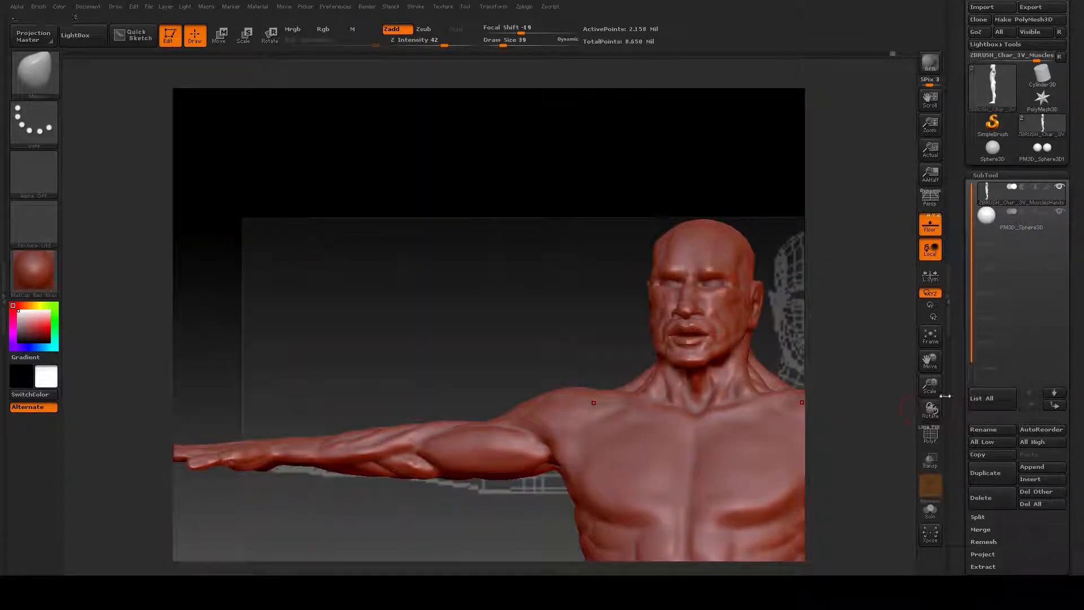
{"action": "left_click_drag", "start_coordinate": [930, 384], "coordinate": [1081, 382]}
{"action": "left_click_drag", "start_coordinate": [930, 360], "coordinate": [1002, 383]}
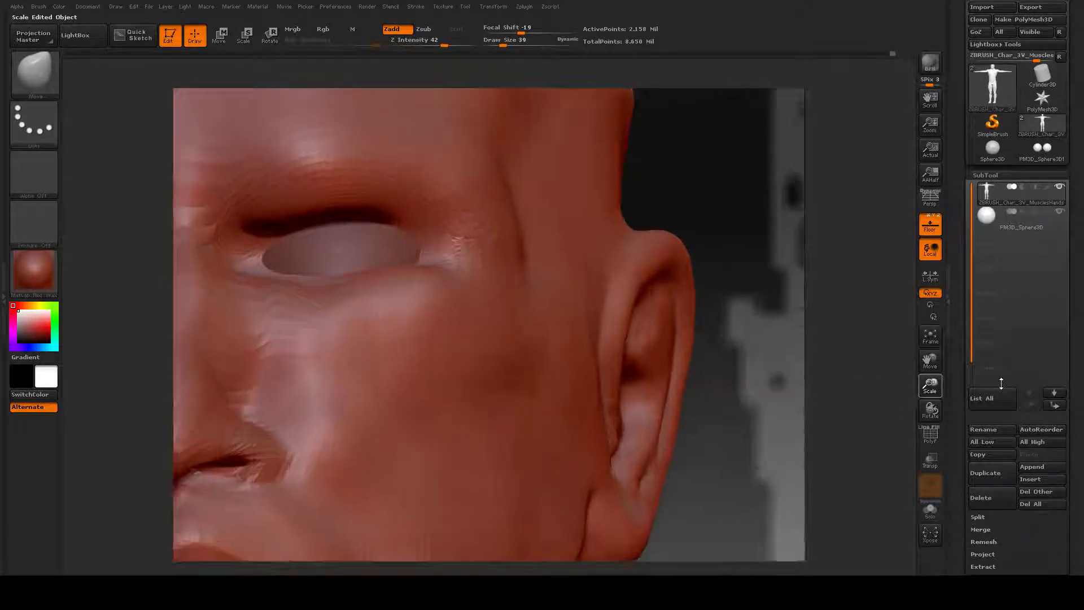
{"action": "left_click_drag", "start_coordinate": [700, 212], "coordinate": [679, 269]}
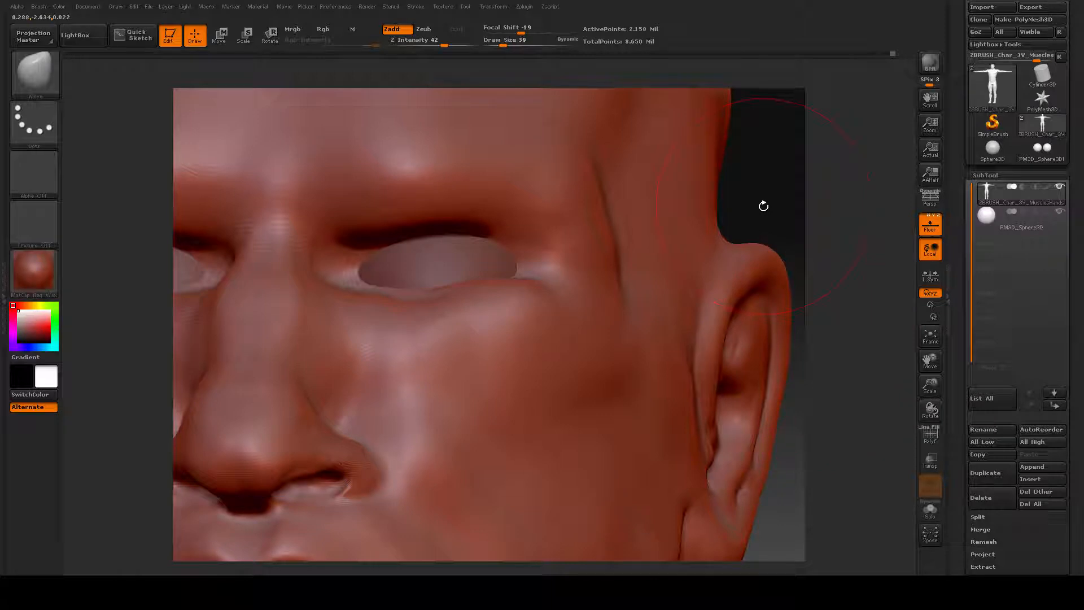
{"action": "mouse_move", "coordinate": [762, 207]}
{"action": "left_mouse_down"}
{"action": "mouse_move", "coordinate": [740, 210]}
{"action": "mouse_move", "coordinate": [762, 213]}
{"action": "left_mouse_up"}
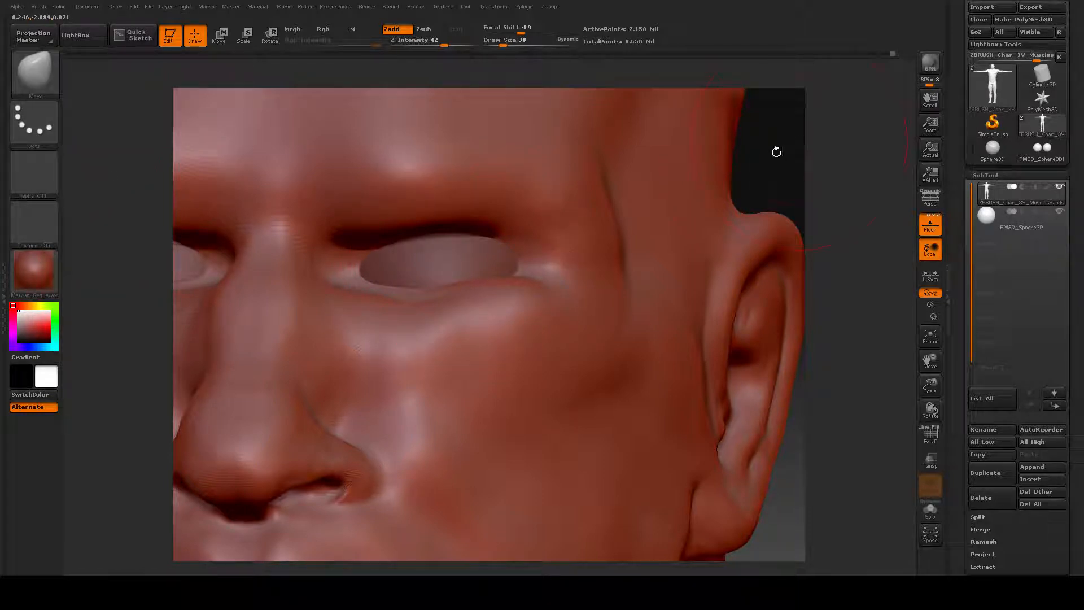
{"action": "mouse_move", "coordinate": [776, 152]}
{"action": "left_mouse_down"}
{"action": "mouse_move", "coordinate": [559, 242]}
{"action": "mouse_move", "coordinate": [465, 266]}
{"action": "left_mouse_up"}
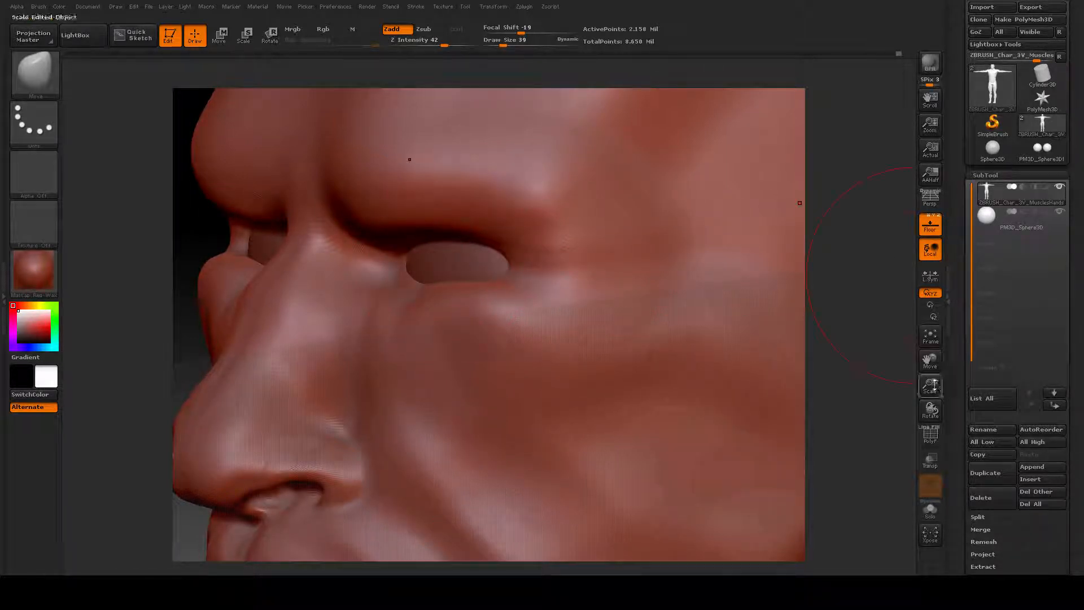
{"action": "left_click_drag", "start_coordinate": [931, 410], "coordinate": [960, 417]}
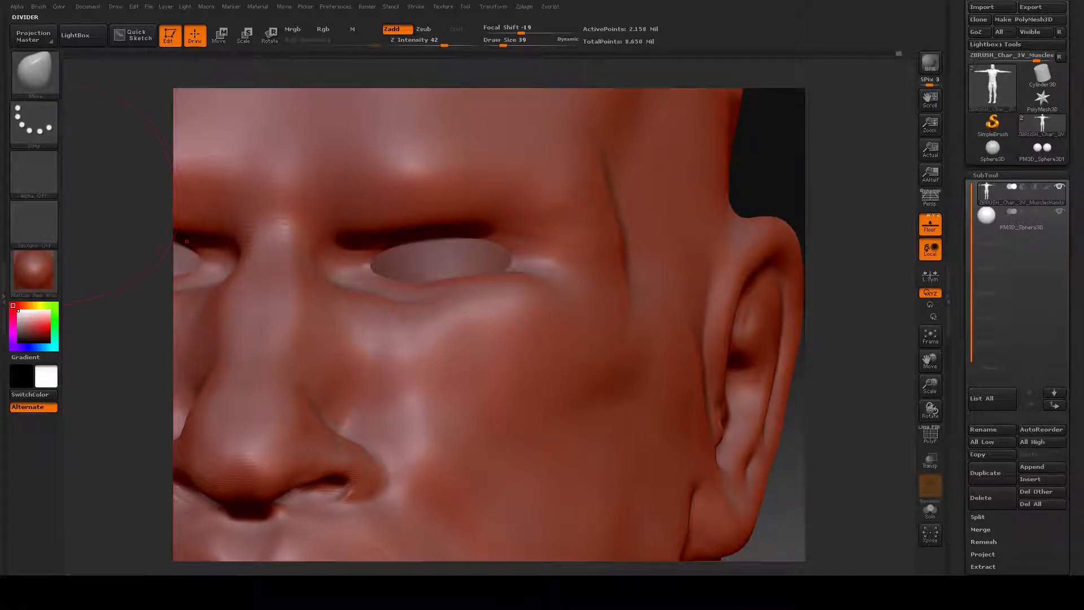
Step: Use the Standard brush at Draw Size 19 to build up the upper eyelid over the eyeball
{"action": "left_click", "coordinate": [45, 74]}
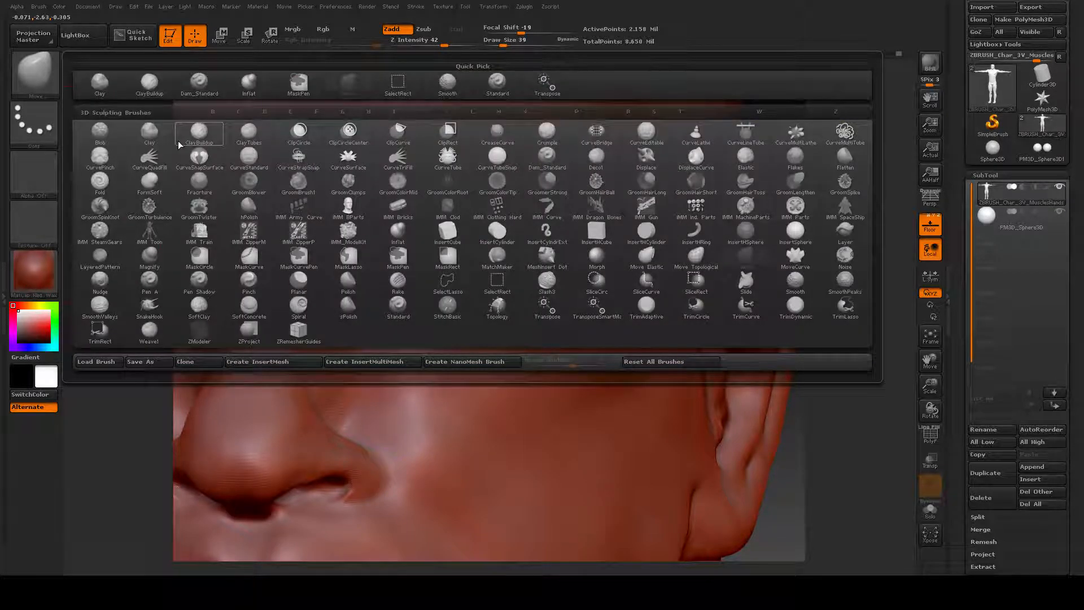
{"action": "left_click", "coordinate": [498, 84]}
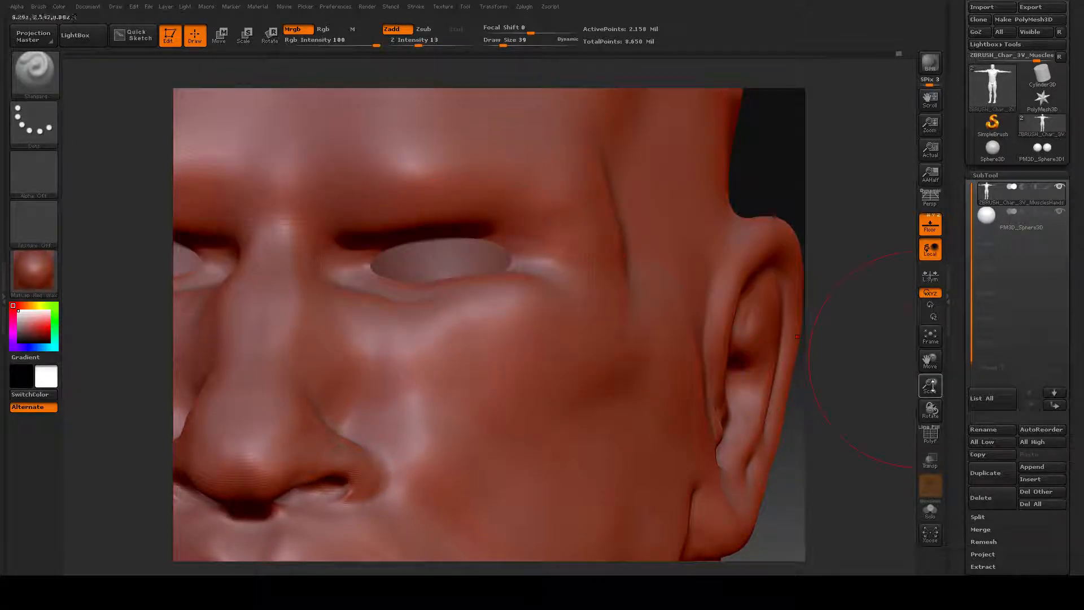
{"action": "left_click_drag", "start_coordinate": [930, 387], "coordinate": [961, 380]}
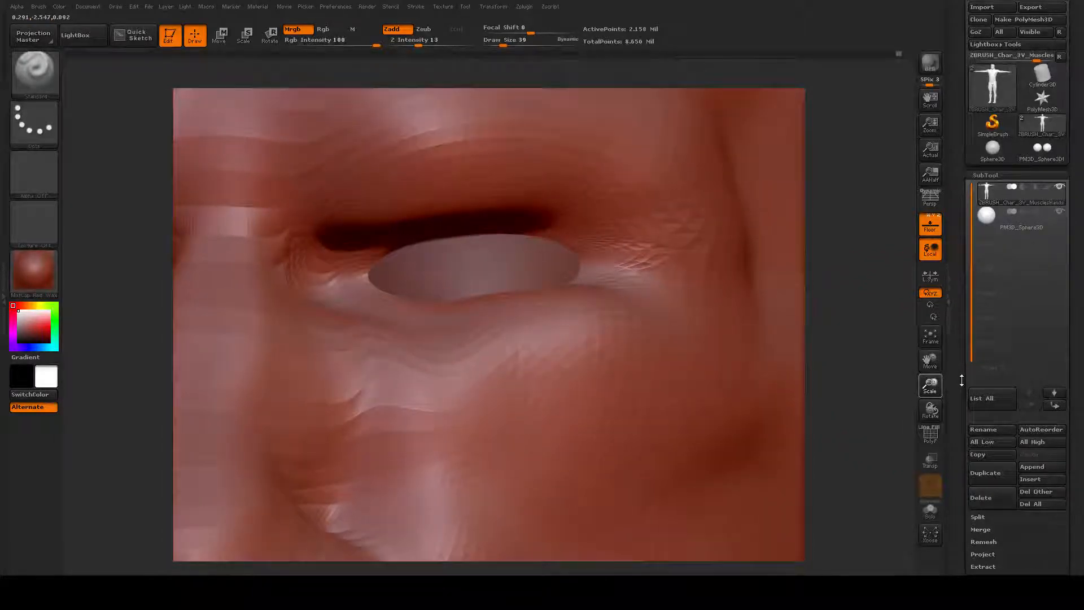
{"action": "key", "text": "space"}
{"action": "left_click_drag", "start_coordinate": [582, 258], "coordinate": [575, 258]}
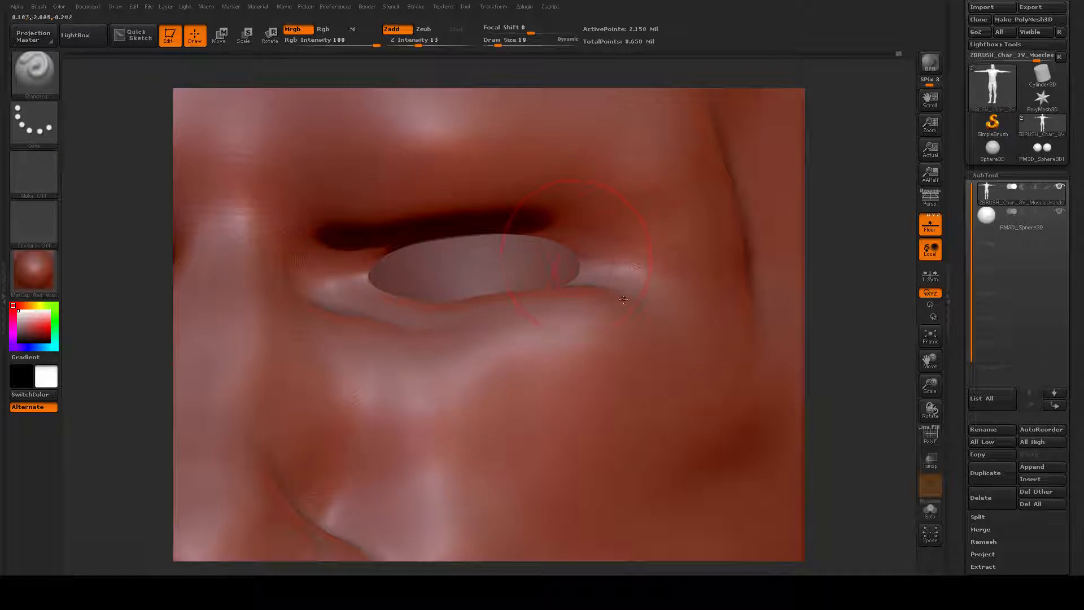
{"action": "mouse_move", "coordinate": [564, 240]}
{"action": "left_mouse_down"}
{"action": "mouse_move", "coordinate": [487, 225]}
{"action": "mouse_move", "coordinate": [384, 237]}
{"action": "mouse_move", "coordinate": [379, 255]}
{"action": "mouse_move", "coordinate": [533, 223]}
{"action": "mouse_move", "coordinate": [524, 238]}
{"action": "mouse_move", "coordinate": [494, 226]}
{"action": "mouse_move", "coordinate": [367, 257]}
{"action": "mouse_move", "coordinate": [508, 244]}
{"action": "mouse_move", "coordinate": [595, 261]}
{"action": "mouse_move", "coordinate": [495, 242]}
{"action": "mouse_move", "coordinate": [362, 257]}
{"action": "mouse_move", "coordinate": [369, 266]}
{"action": "mouse_move", "coordinate": [554, 252]}
{"action": "mouse_move", "coordinate": [573, 261]}
{"action": "left_mouse_up"}
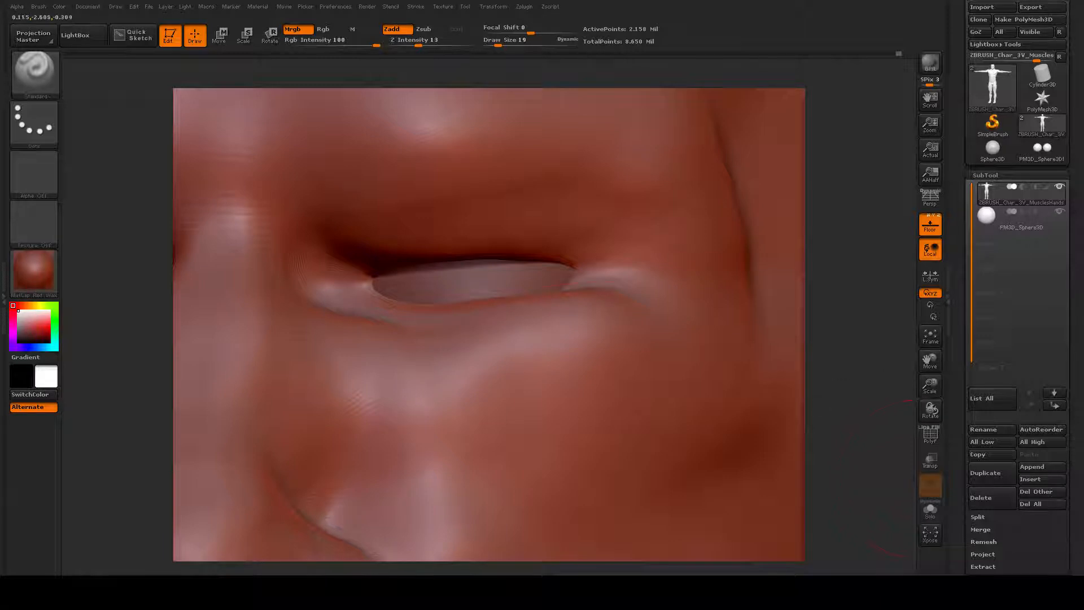
Step: Build up the lower eyelid and thicken the skin around the inner and outer eye corners
{"action": "mouse_move", "coordinate": [381, 305]}
{"action": "left_mouse_down"}
{"action": "mouse_move", "coordinate": [621, 286]}
{"action": "mouse_move", "coordinate": [584, 282]}
{"action": "left_mouse_up"}
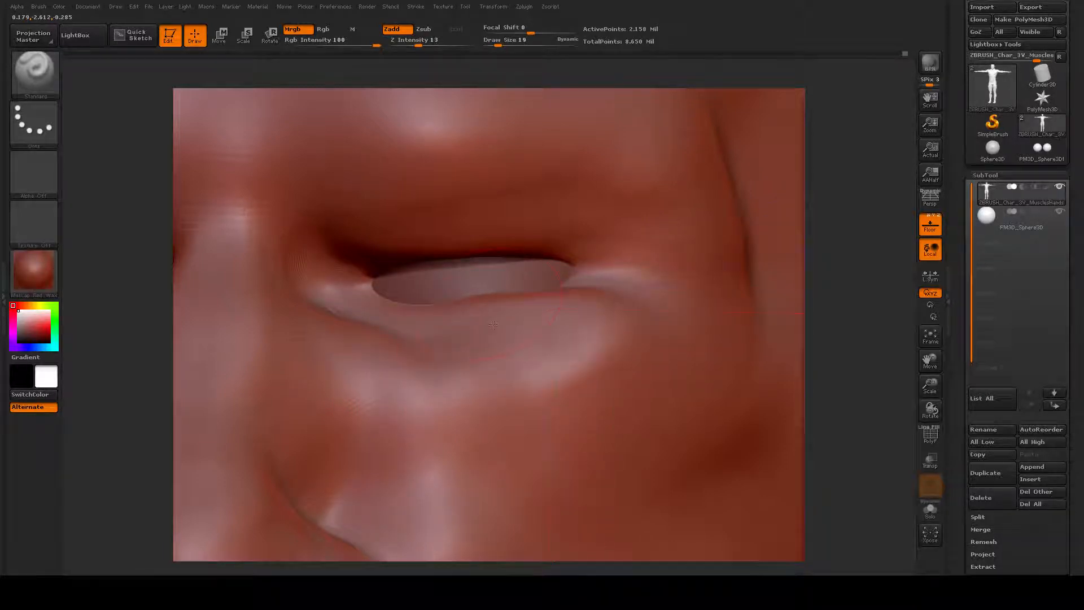
{"action": "left_click_drag", "start_coordinate": [593, 275], "coordinate": [569, 281]}
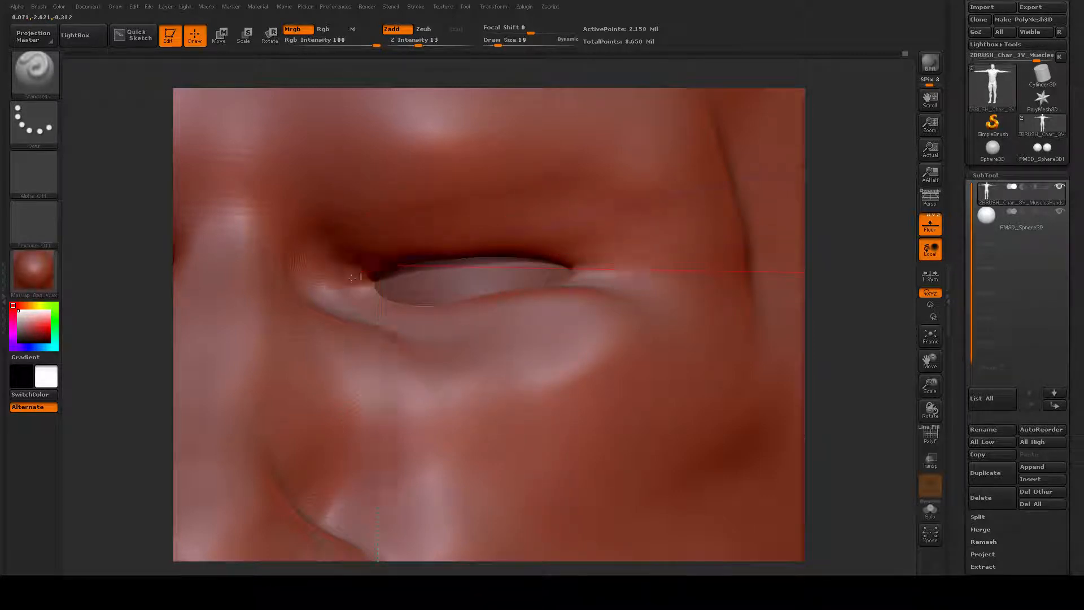
{"action": "left_click_drag", "start_coordinate": [352, 277], "coordinate": [466, 251]}
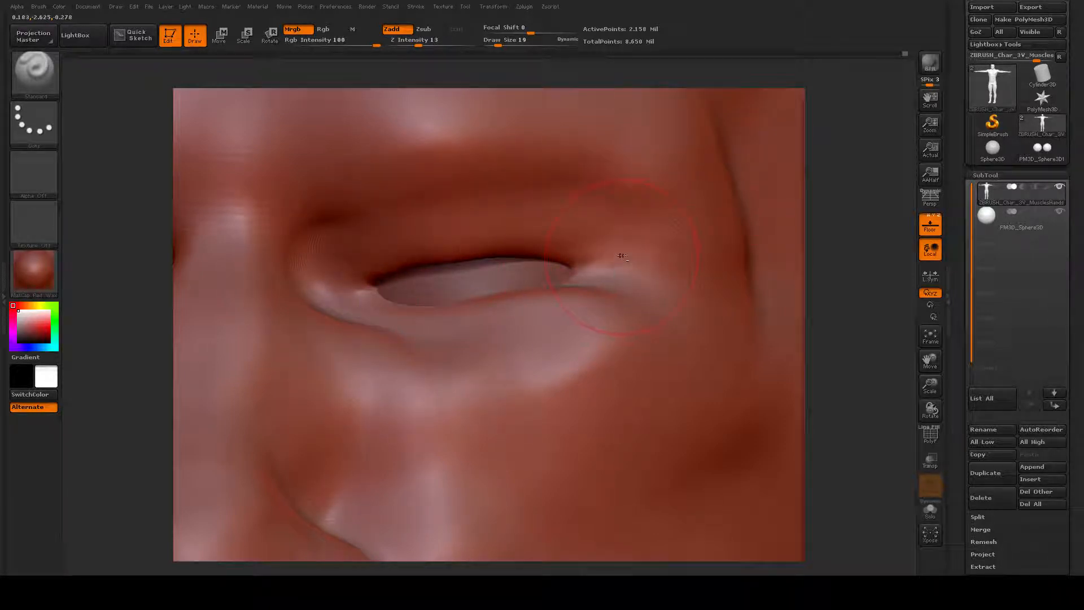
Step: Sculpt a fuller upper eyelid with a deeper crease below the brow and refine the lid's edge
{"action": "mouse_move", "coordinate": [346, 231]}
{"action": "left_mouse_down"}
{"action": "mouse_move", "coordinate": [510, 219]}
{"action": "mouse_move", "coordinate": [611, 230]}
{"action": "left_mouse_up"}
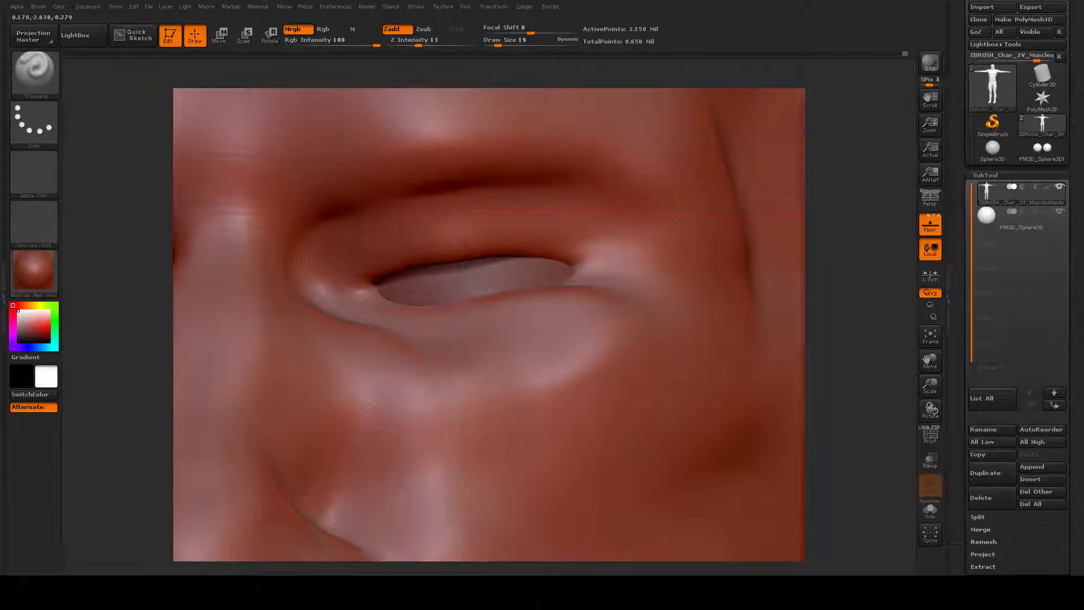
{"action": "mouse_move", "coordinate": [341, 237]}
{"action": "left_mouse_down"}
{"action": "mouse_move", "coordinate": [392, 210]}
{"action": "mouse_move", "coordinate": [457, 201]}
{"action": "mouse_move", "coordinate": [612, 206]}
{"action": "left_mouse_up"}
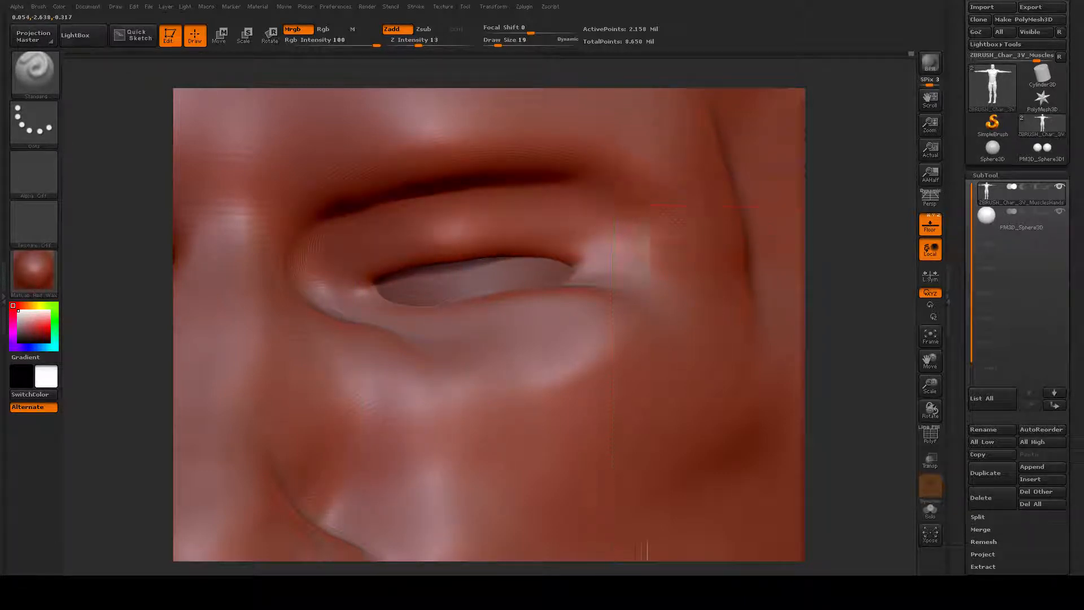
{"action": "mouse_move", "coordinate": [522, 250]}
{"action": "left_mouse_down"}
{"action": "mouse_move", "coordinate": [607, 251]}
{"action": "mouse_move", "coordinate": [460, 262]}
{"action": "left_mouse_up"}
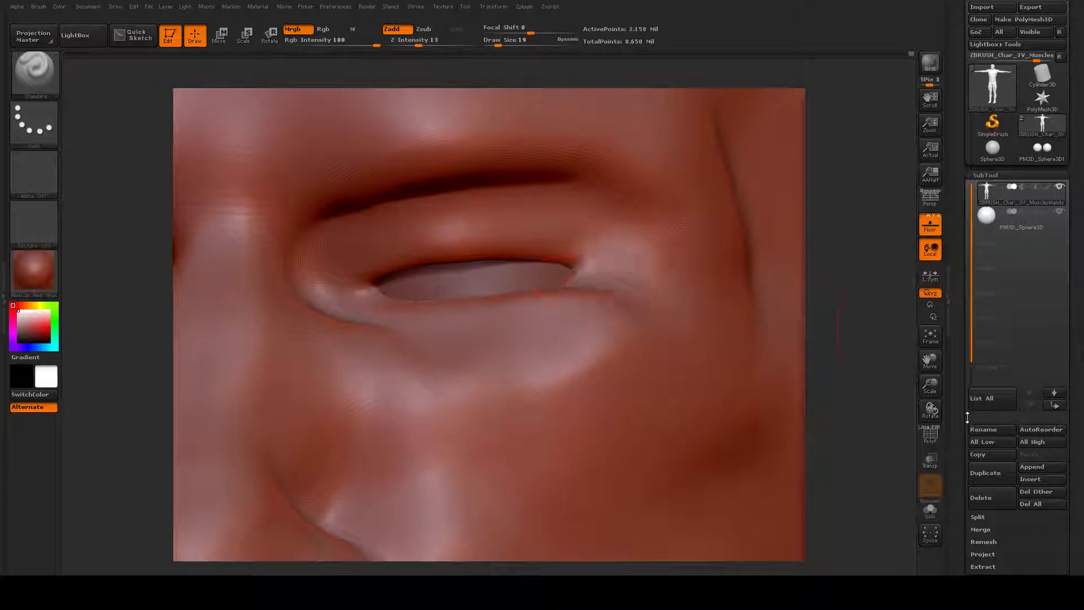
Step: Refine the upper and lower eyelids and the outer eye corner with the Standard brush at Draw Size 19
{"action": "left_click_drag", "start_coordinate": [930, 411], "coordinate": [931, 411]}
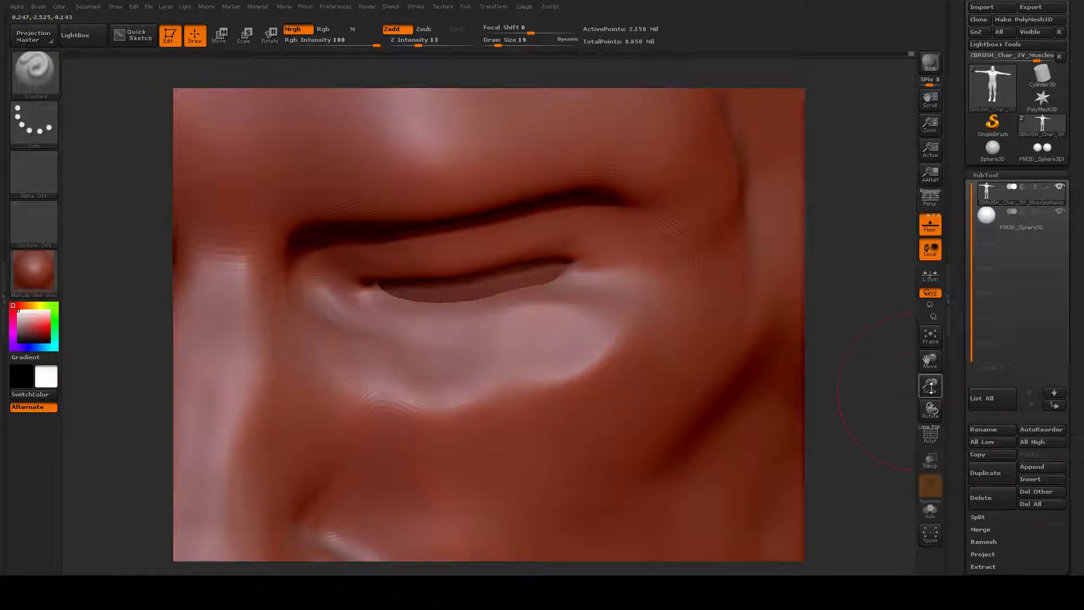
{"action": "left_click_drag", "start_coordinate": [931, 382], "coordinate": [930, 389]}
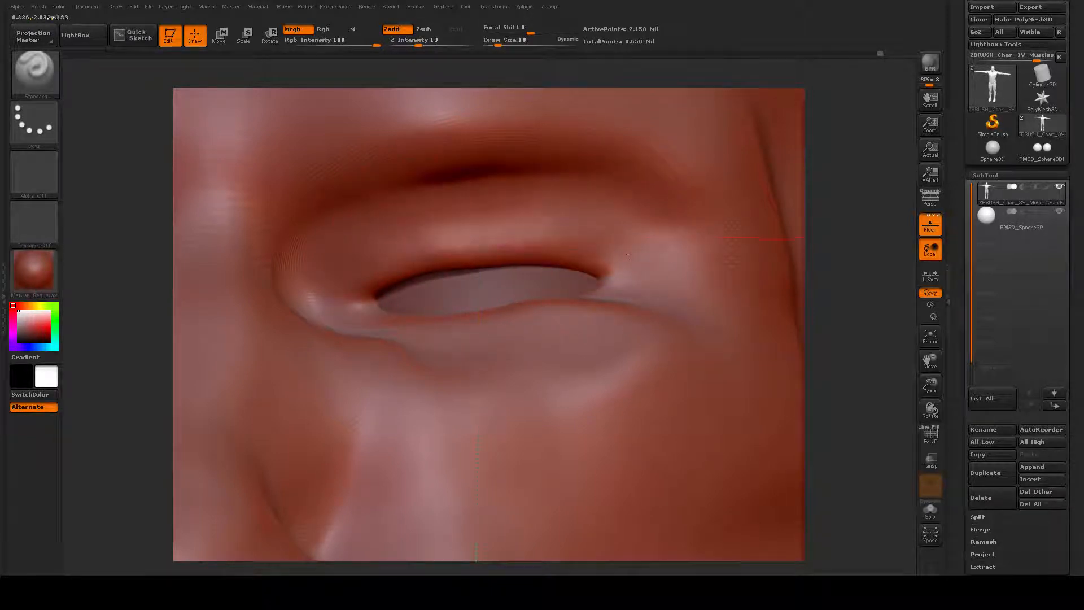
{"action": "mouse_move", "coordinate": [929, 386]}
{"action": "left_mouse_down"}
{"action": "mouse_move", "coordinate": [911, 411]}
{"action": "mouse_move", "coordinate": [869, 372]}
{"action": "mouse_move", "coordinate": [870, 399]}
{"action": "mouse_move", "coordinate": [937, 390]}
{"action": "mouse_move", "coordinate": [932, 407]}
{"action": "left_mouse_up"}
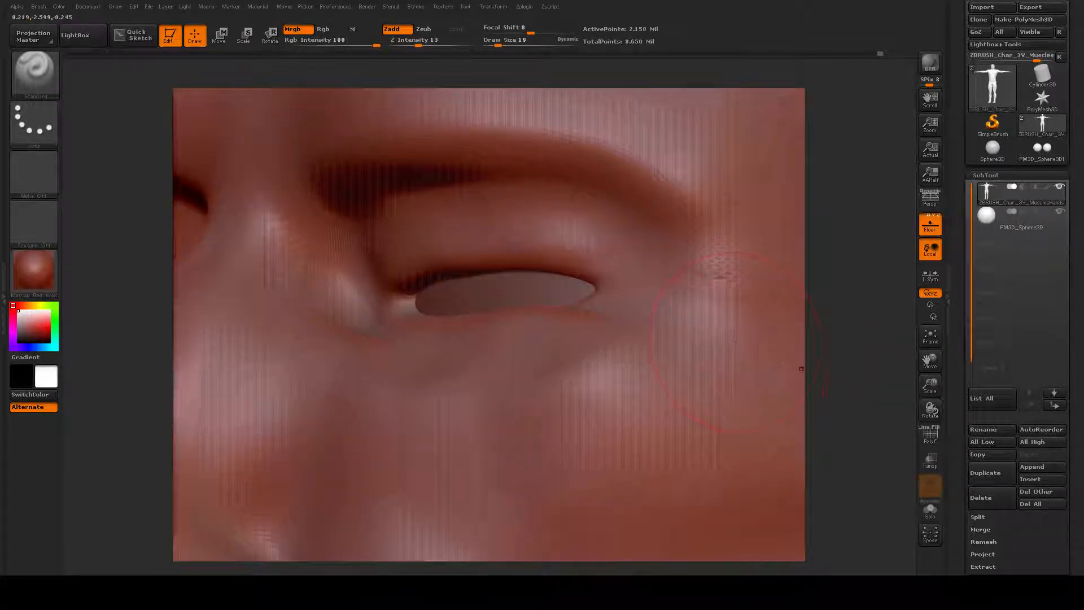
Step: Use the Move brush at Draw Size 15 to arch the upper eyelid's edge over the eyeball
{"action": "left_click", "coordinate": [35, 74]}
{"action": "key", "text": "m"}
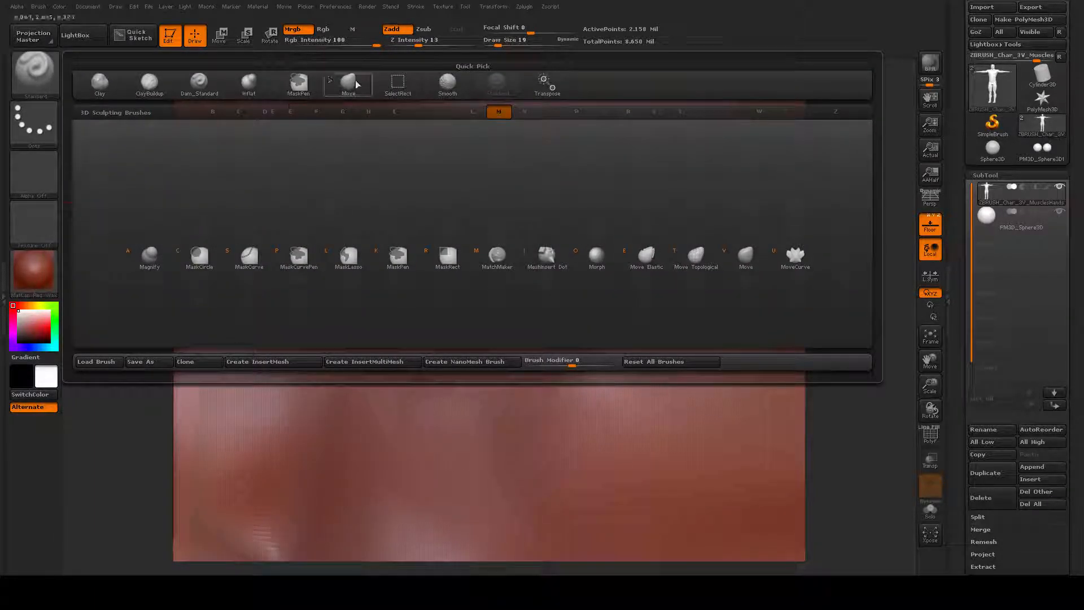
{"action": "key", "text": "v"}
{"action": "key", "text": "space"}
{"action": "left_click_drag", "start_coordinate": [479, 249], "coordinate": [469, 249]}
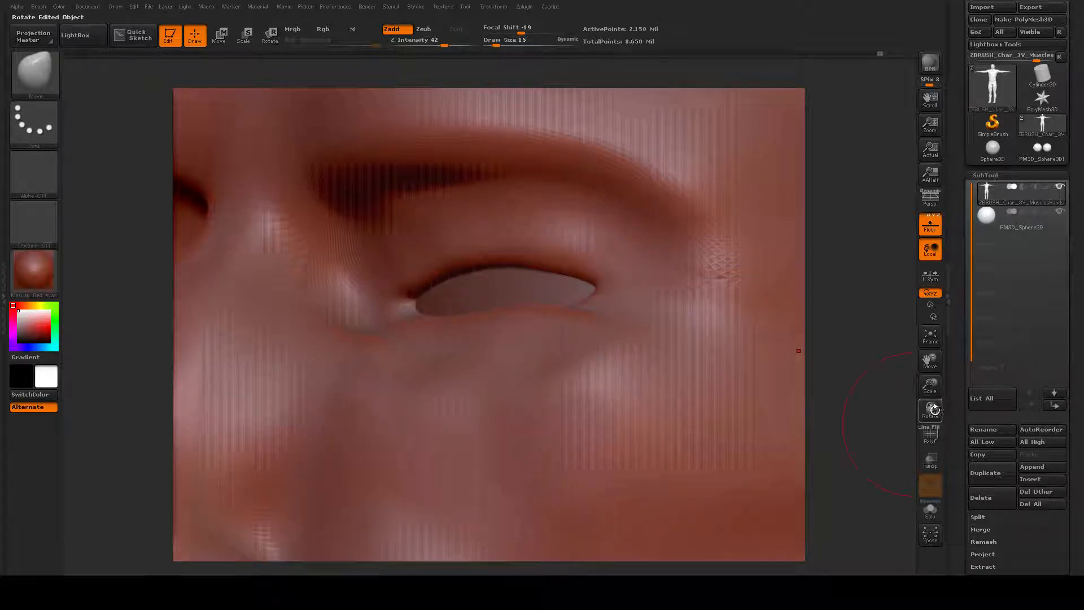
Step: Reduce the Move brush's Draw Size to 9 and reshape the eye opening toward a pointed outer corner
{"action": "left_click_drag", "start_coordinate": [931, 409], "coordinate": [882, 407]}
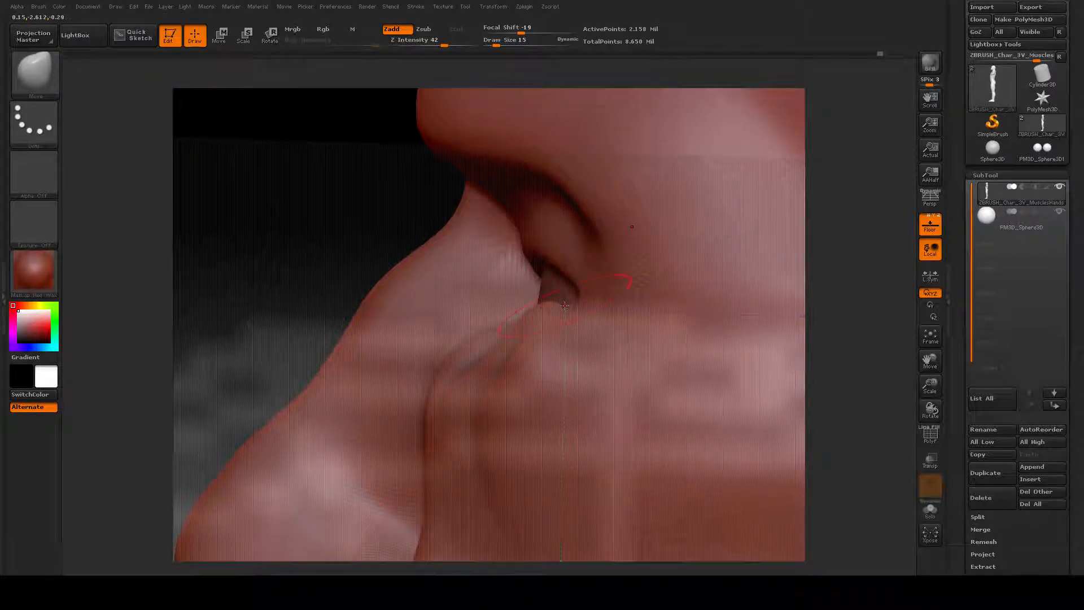
{"action": "key", "text": "space"}
{"action": "left_click_drag", "start_coordinate": [565, 305], "coordinate": [568, 300]}
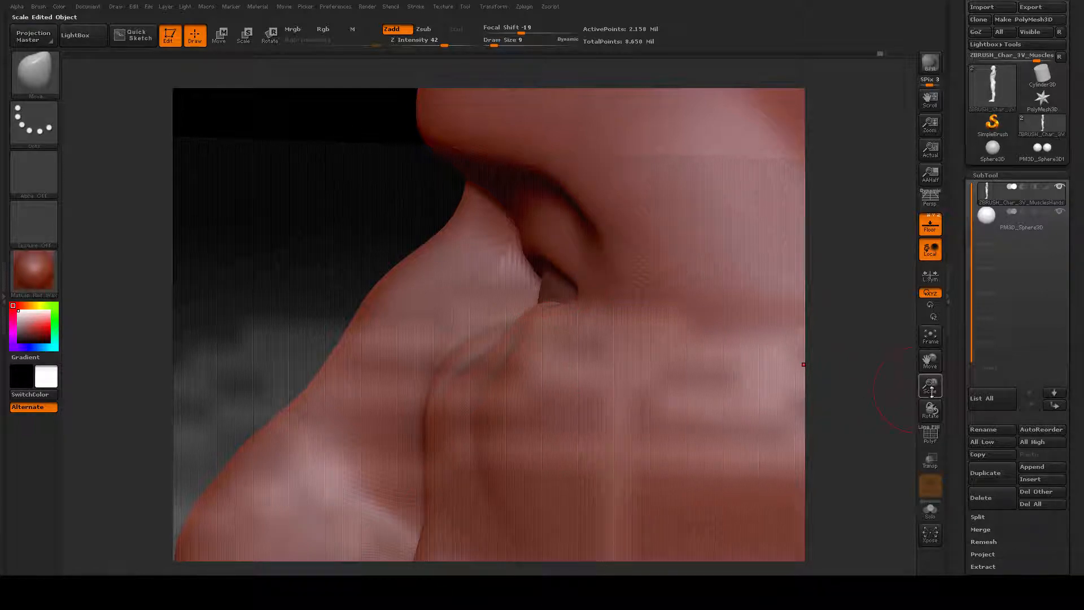
{"action": "left_click_drag", "start_coordinate": [939, 390], "coordinate": [938, 413]}
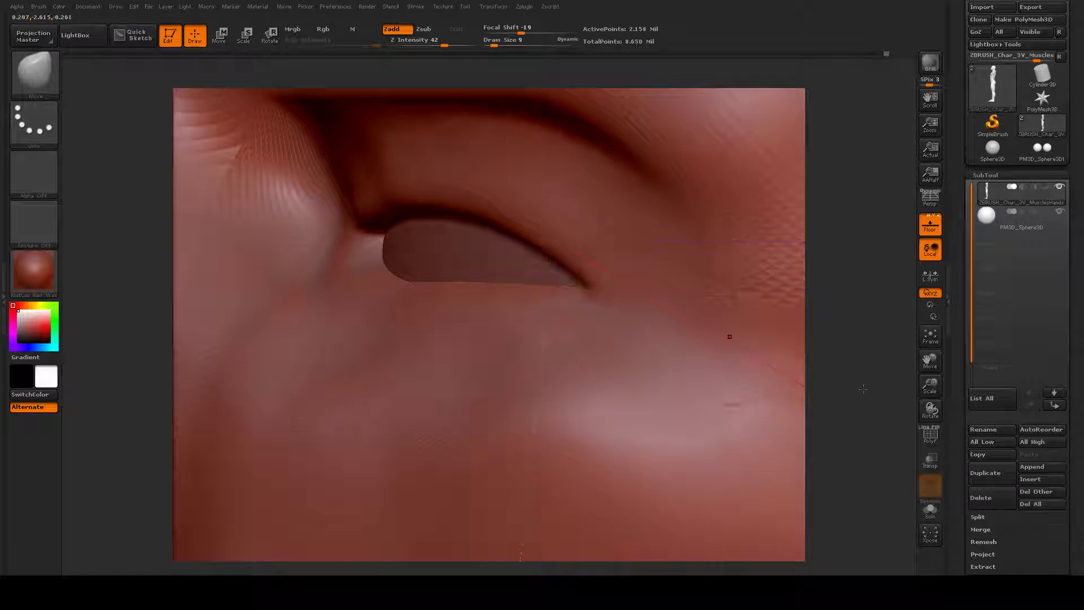
{"action": "left_click_drag", "start_coordinate": [931, 389], "coordinate": [940, 410]}
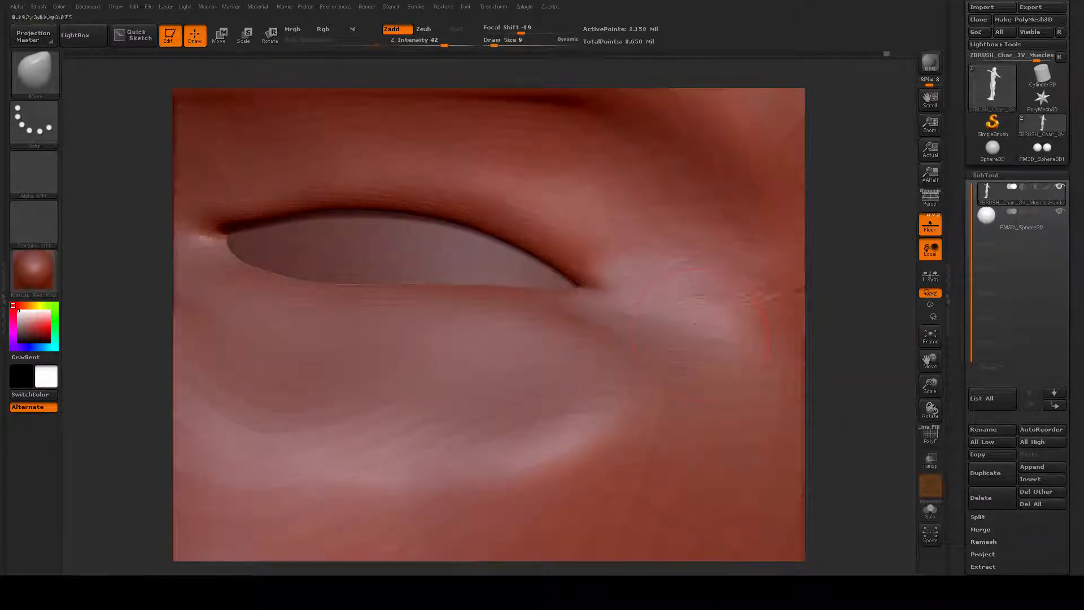
{"action": "left_click", "coordinate": [939, 435]}
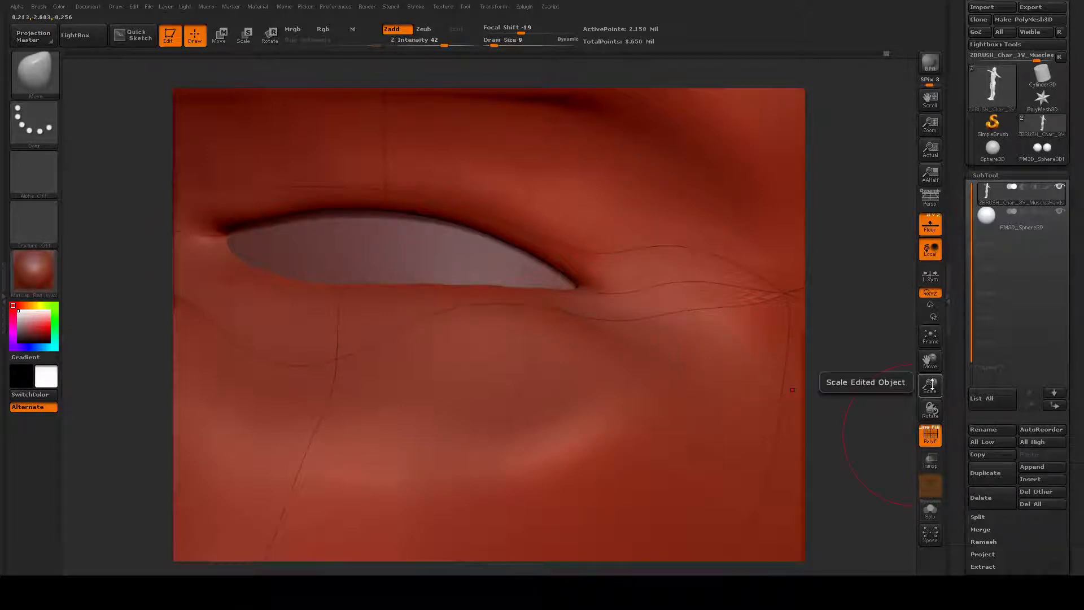
{"action": "left_click", "coordinate": [930, 435]}
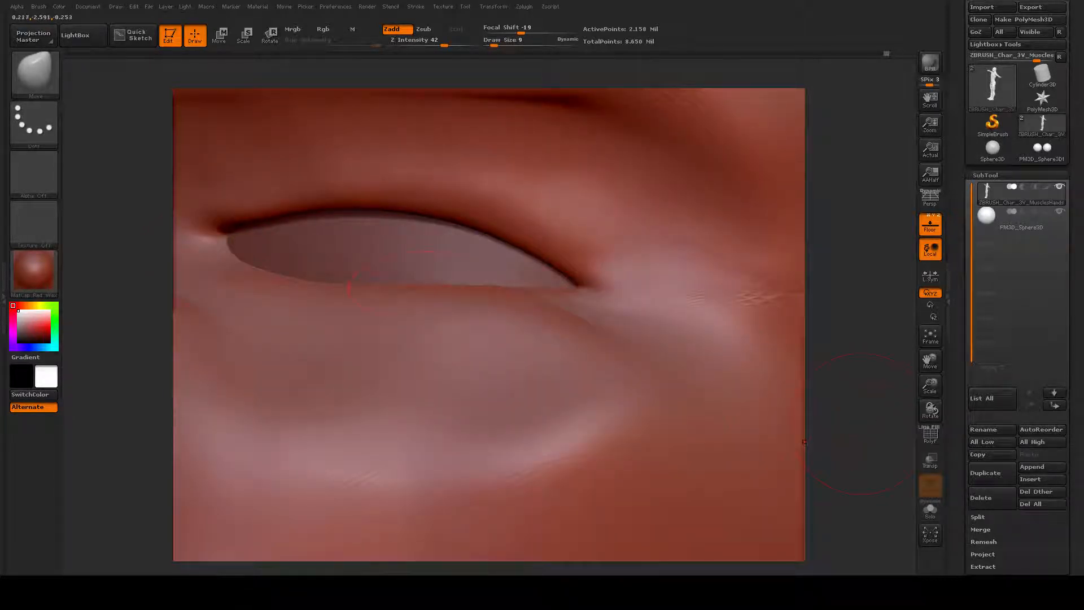
{"action": "left_click_drag", "start_coordinate": [533, 301], "coordinate": [542, 316]}
{"action": "key", "text": "ctrl+z"}
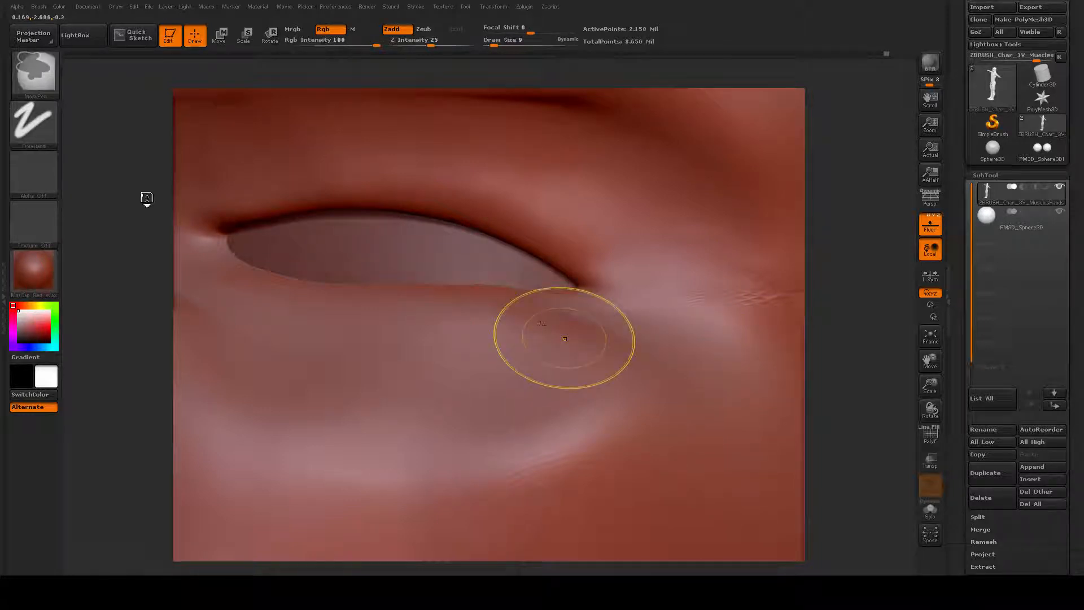
Step: Build up a ridge along the lower eyelid with the Standard brush at Draw Size 9 and smooth it near the outer corner
{"action": "left_click", "coordinate": [39, 74]}
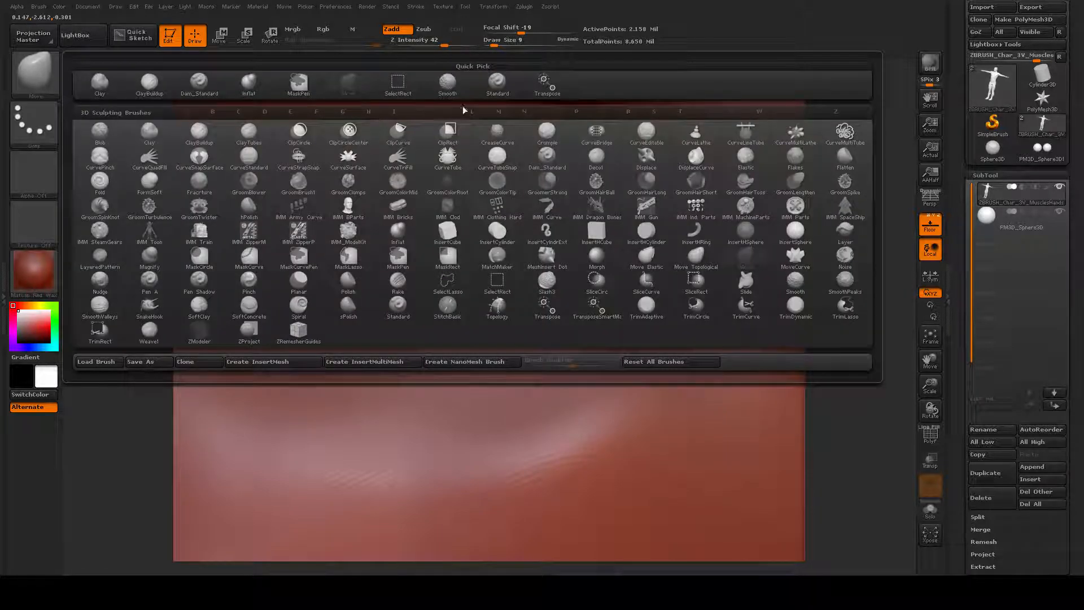
{"action": "left_click", "coordinate": [498, 82]}
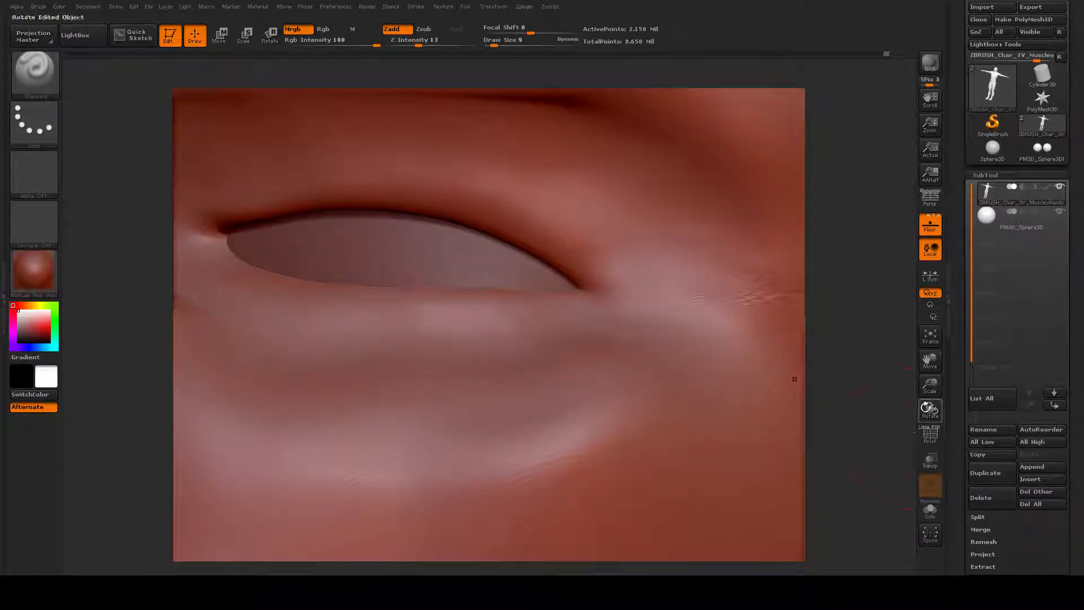
{"action": "left_click_drag", "start_coordinate": [931, 409], "coordinate": [921, 412]}
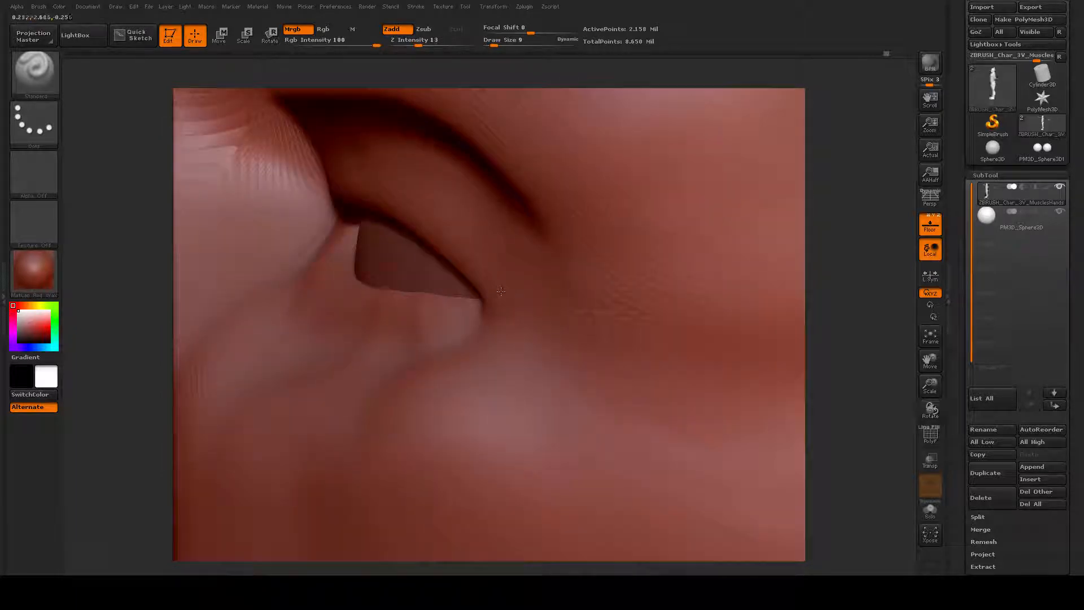
{"action": "key", "text": "shift"}
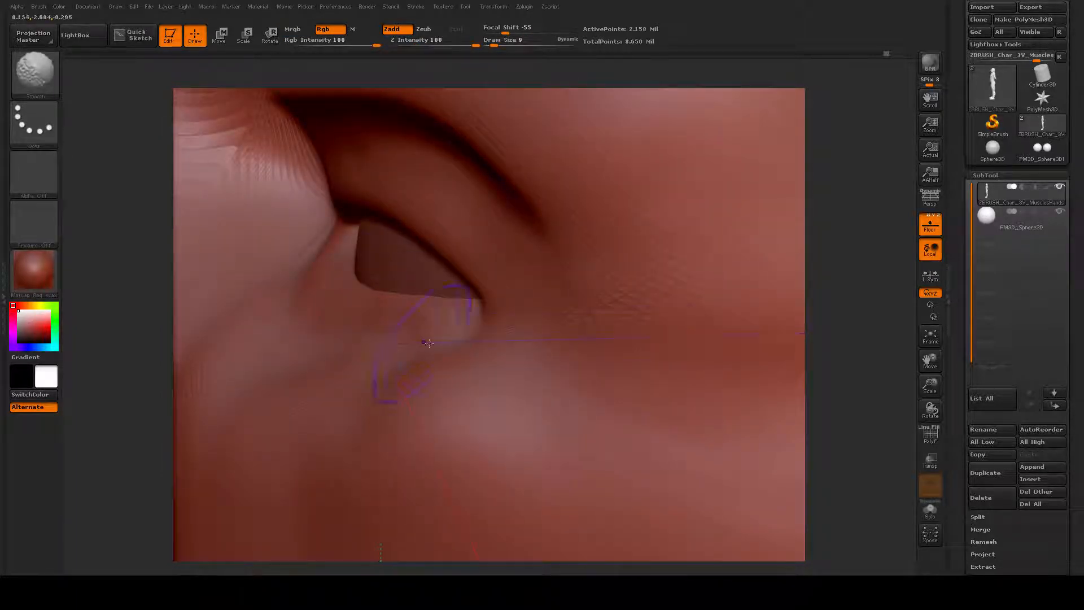
{"action": "mouse_move", "coordinate": [929, 411]}
{"action": "left_mouse_down"}
{"action": "mouse_move", "coordinate": [945, 400]}
{"action": "mouse_move", "coordinate": [916, 388]}
{"action": "mouse_move", "coordinate": [918, 455]}
{"action": "left_mouse_up"}
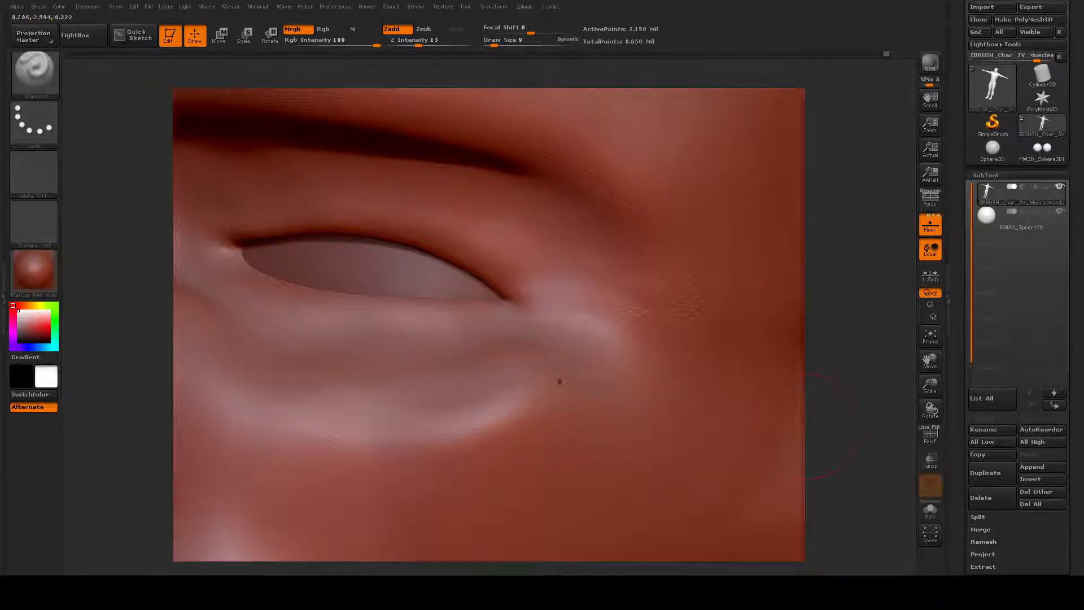
Step: Choose the Dam_Standard brush at Draw Size 6, try carving the inner eye corner, and undo the trial strokes
{"action": "mouse_move", "coordinate": [537, 355]}
{"action": "right_mouse_down"}
{"action": "mouse_move", "coordinate": [790, 370]}
{"action": "mouse_move", "coordinate": [755, 401]}
{"action": "right_mouse_up"}
{"action": "left_click", "coordinate": [28, 71]}
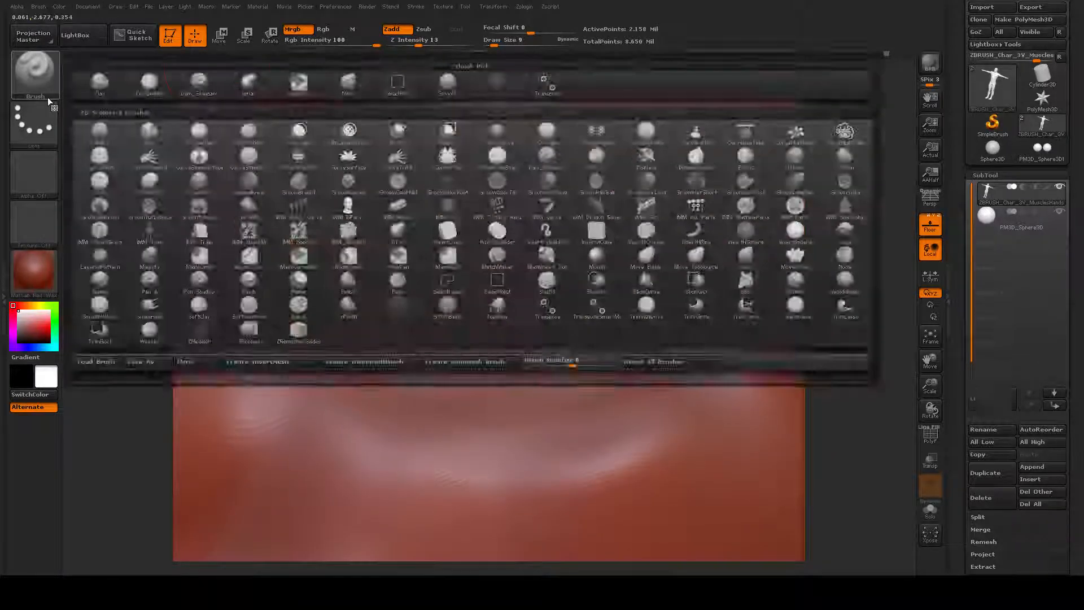
{"action": "left_click", "coordinate": [35, 79]}
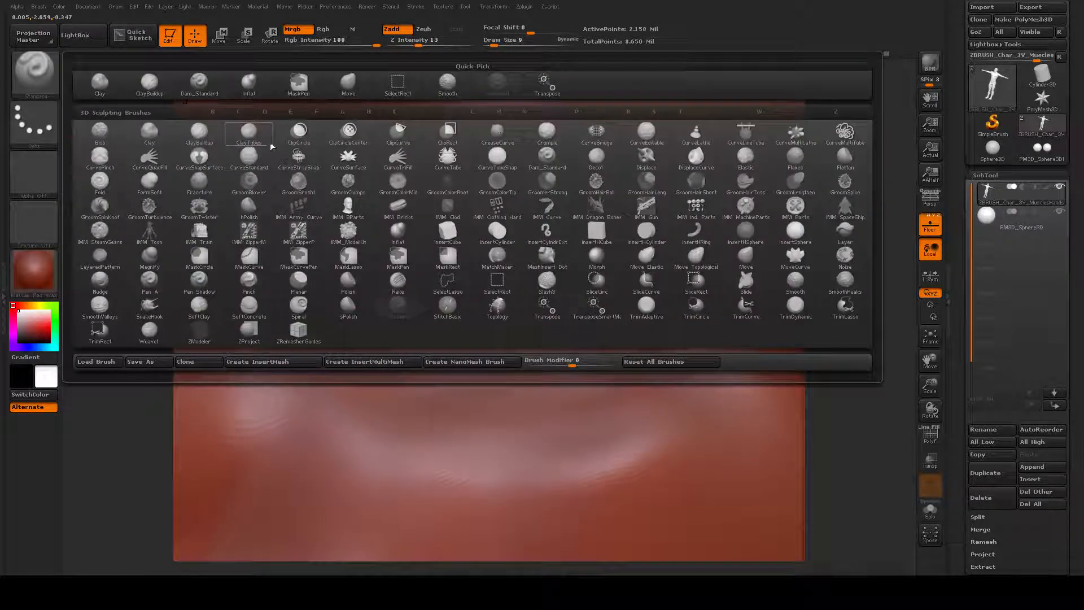
{"action": "left_click", "coordinate": [207, 93]}
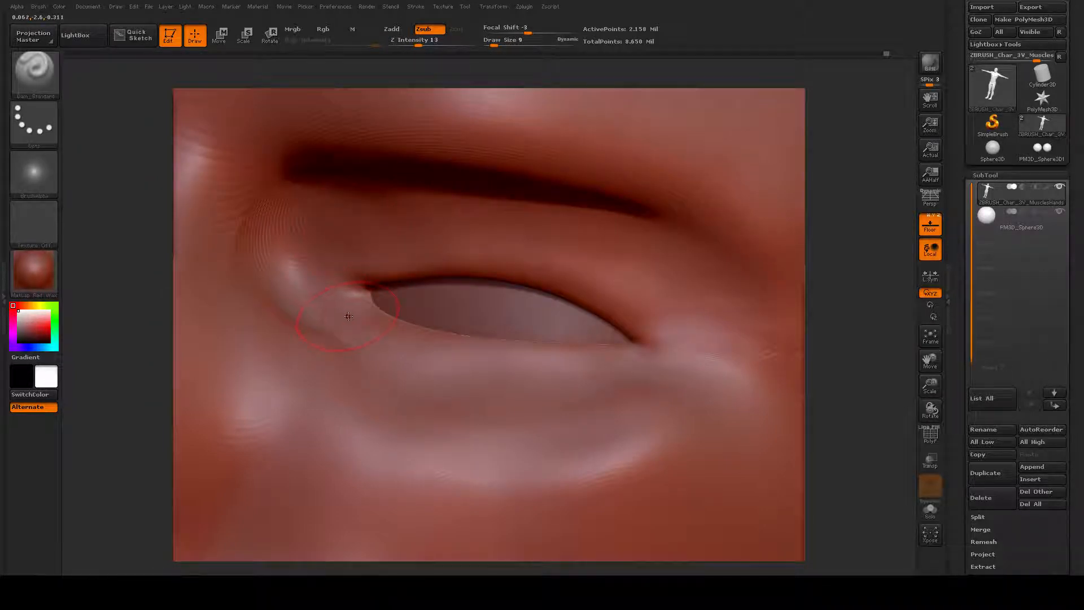
{"action": "key", "text": "space"}
{"action": "left_click_drag", "start_coordinate": [352, 314], "coordinate": [349, 318]}
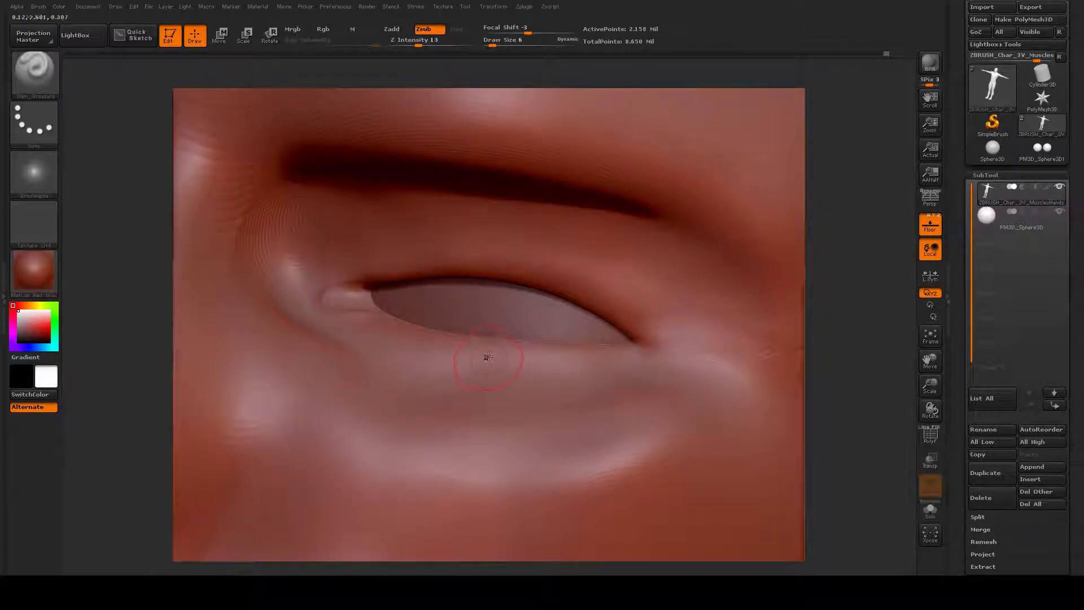
{"action": "key", "text": "ctrl+z"}
{"action": "key", "text": "ctrl+z"}
Step: Set the Dam_Standard brush's Z Intensity to 22 and carve the tear duct's outline and the lower eyelid's rim
{"action": "key", "text": "space"}
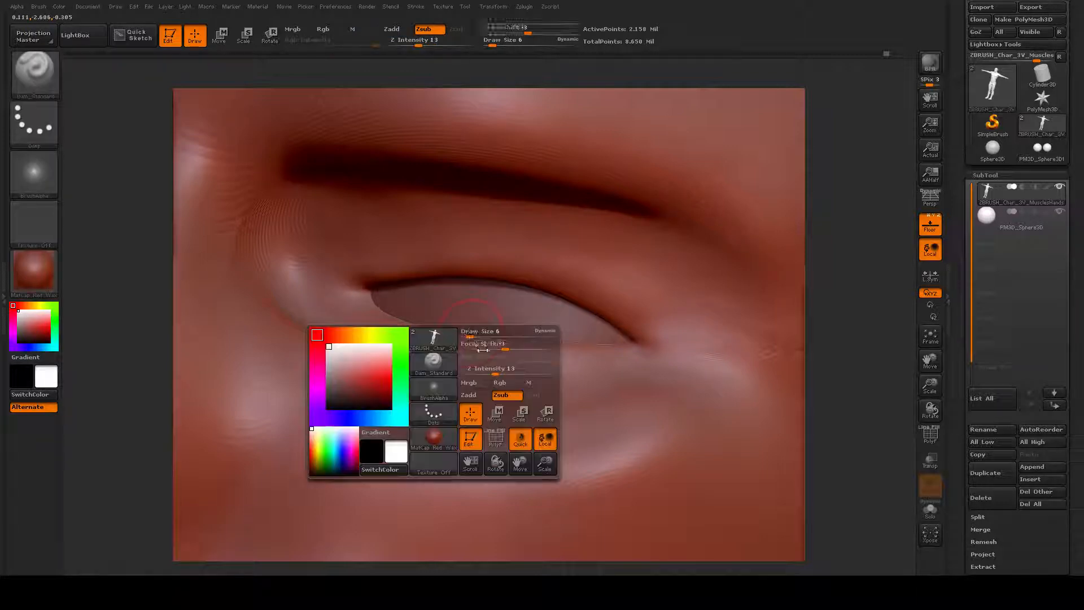
{"action": "left_click_drag", "start_coordinate": [473, 369], "coordinate": [483, 369]}
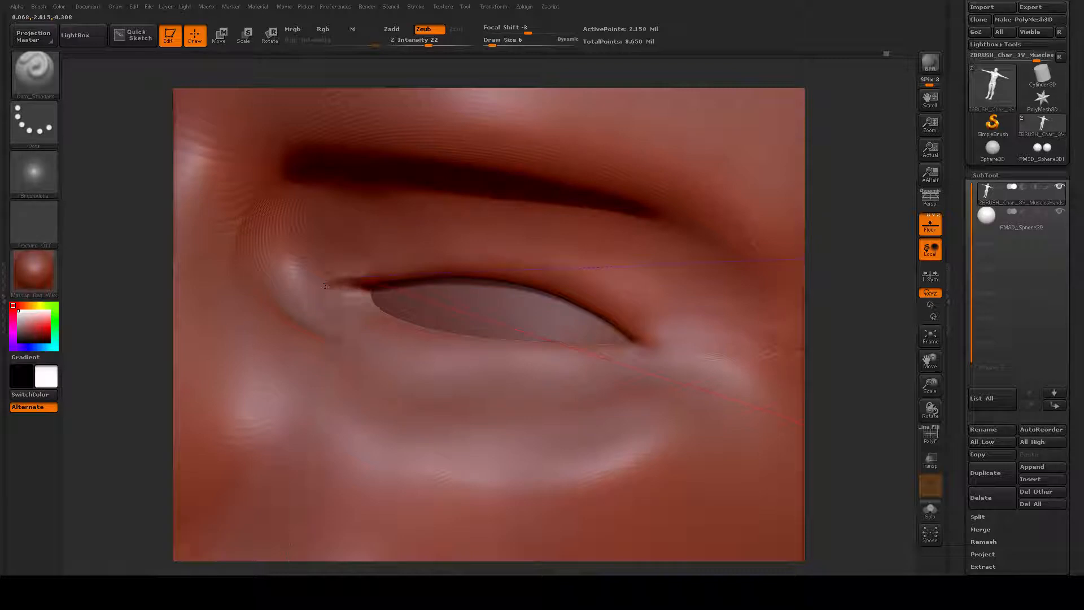
{"action": "mouse_move", "coordinate": [316, 298]}
{"action": "left_mouse_down"}
{"action": "mouse_move", "coordinate": [454, 344]}
{"action": "mouse_move", "coordinate": [640, 348]}
{"action": "left_mouse_up"}
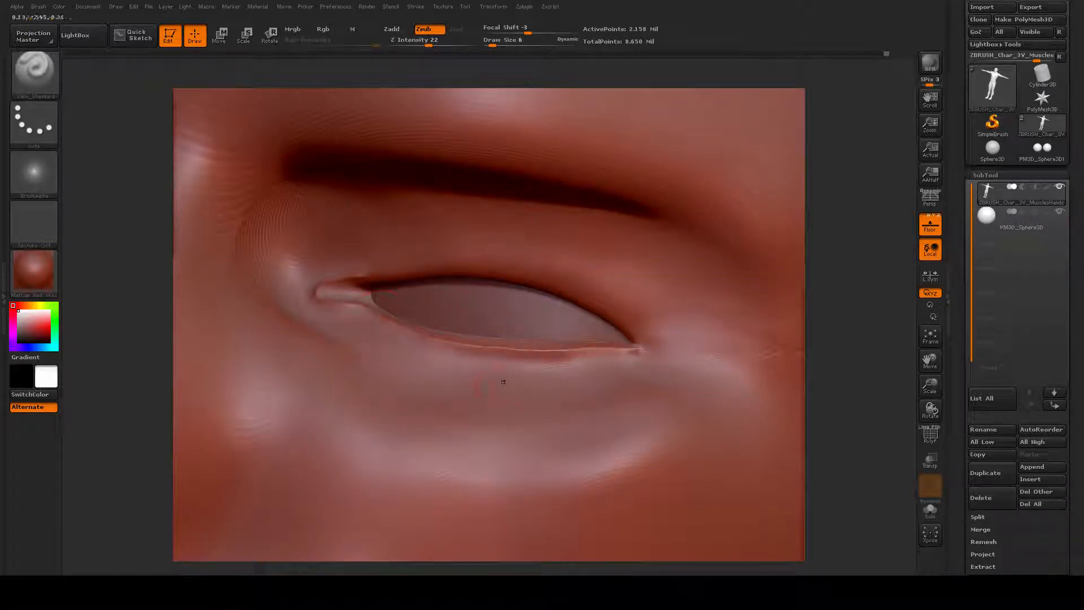
{"action": "left_click_drag", "start_coordinate": [930, 386], "coordinate": [929, 418]}
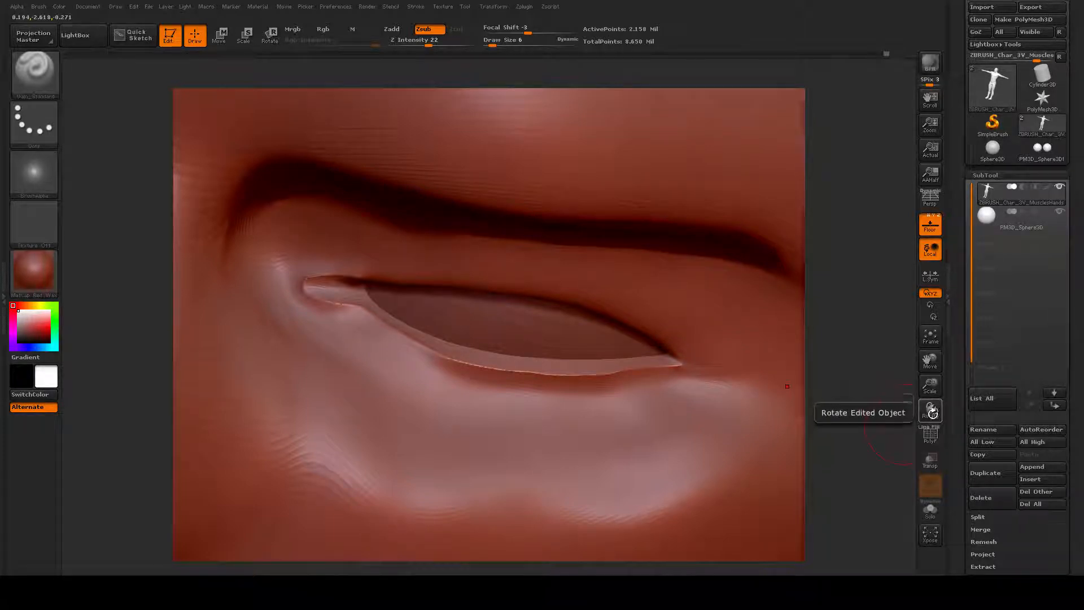
{"action": "left_click_drag", "start_coordinate": [932, 412], "coordinate": [204, 394]}
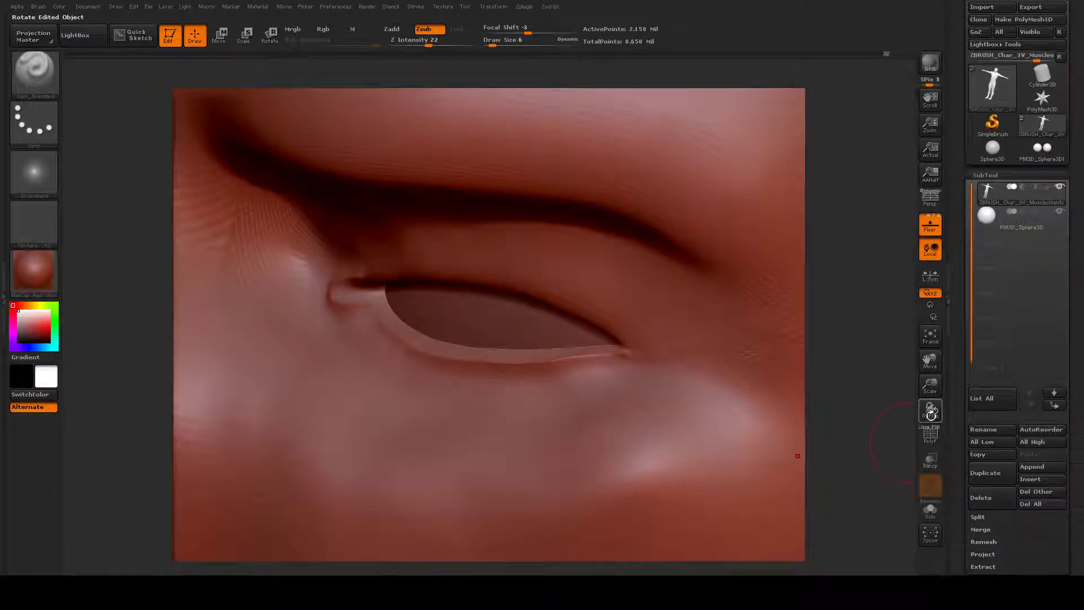
{"action": "left_click_drag", "start_coordinate": [930, 410], "coordinate": [934, 405]}
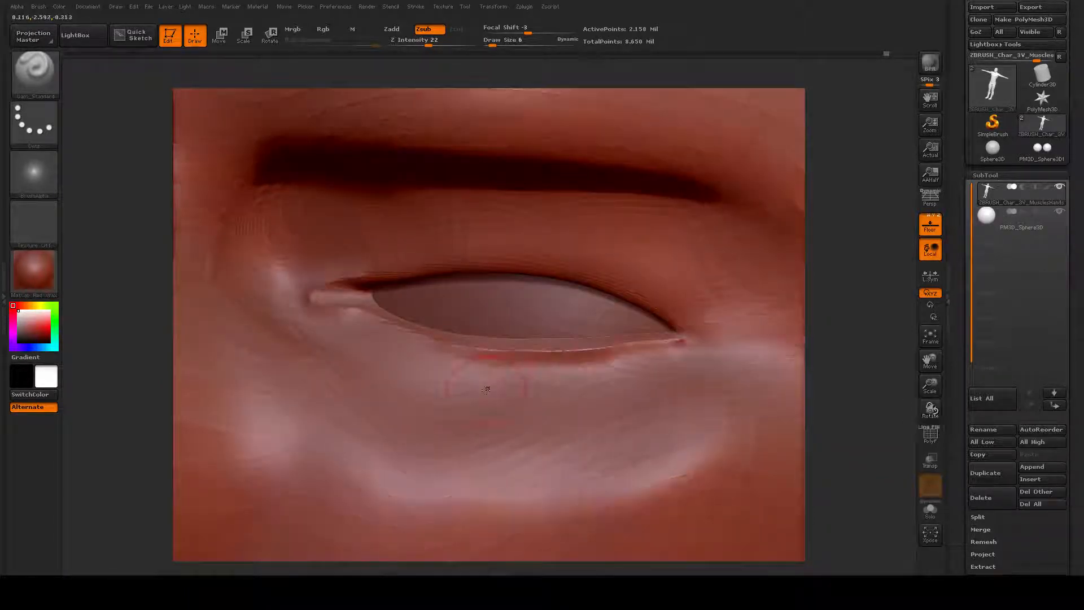
Step: Reduce the Draw Size to 4 and carve finer detail into the tear duct at the inner eye corner
{"action": "key", "text": "space"}
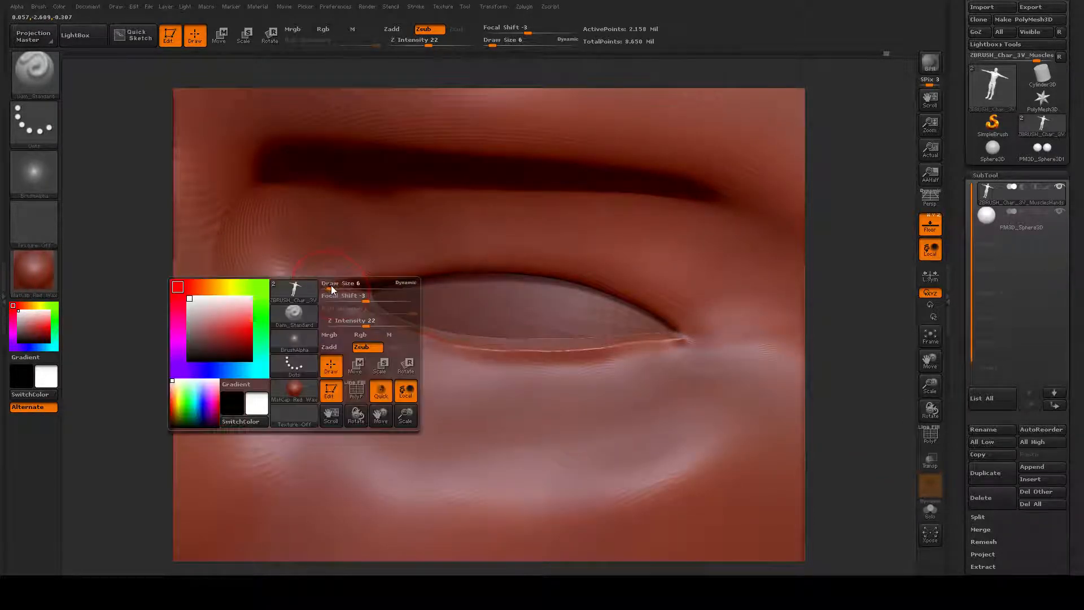
{"action": "left_click", "coordinate": [329, 285]}
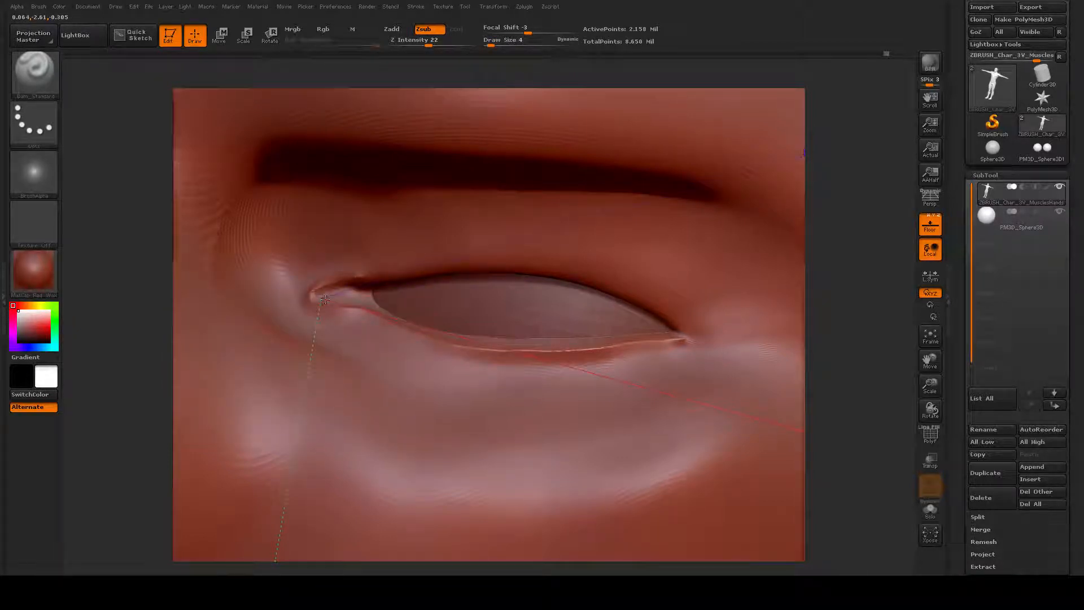
{"action": "left_click_drag", "start_coordinate": [325, 299], "coordinate": [360, 302]}
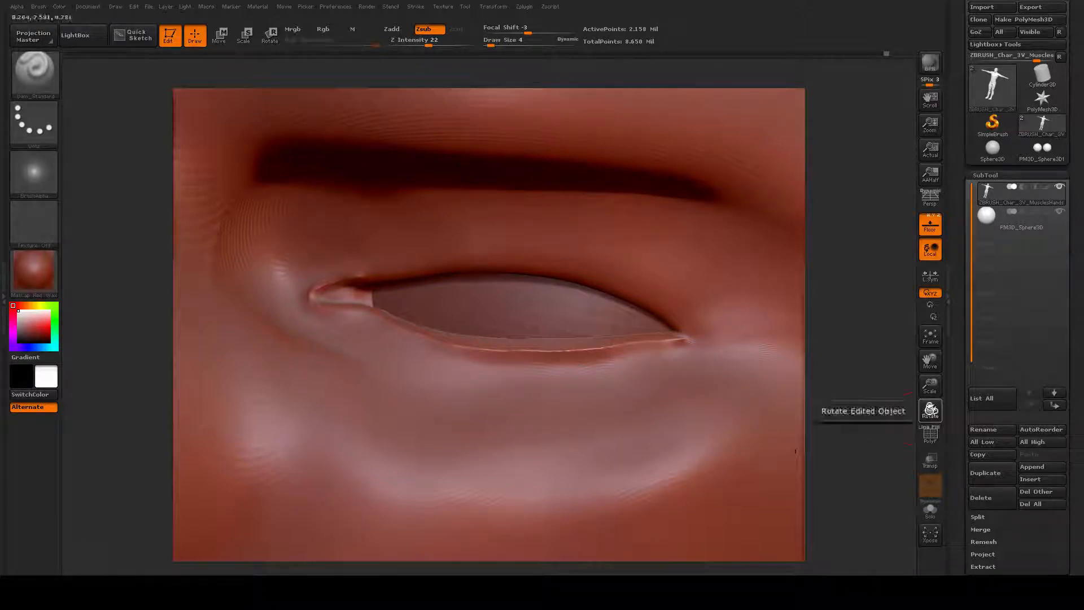
{"action": "left_click_drag", "start_coordinate": [930, 409], "coordinate": [931, 412]}
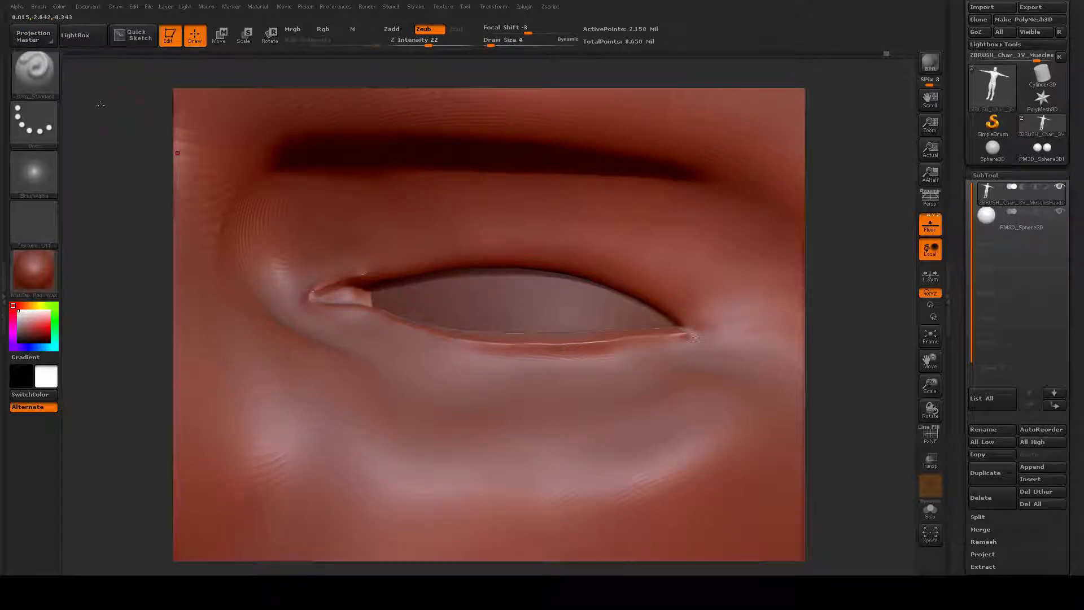
Step: Carve a sharp line along the upper eyelid's edge, extending it past the outer eye corner, and soften its end
{"action": "key", "text": "space"}
{"action": "mouse_move", "coordinate": [377, 270]}
{"action": "left_mouse_down"}
{"action": "mouse_move", "coordinate": [476, 255]}
{"action": "mouse_move", "coordinate": [562, 260]}
{"action": "mouse_move", "coordinate": [751, 331]}
{"action": "mouse_move", "coordinate": [837, 334]}
{"action": "left_mouse_up"}
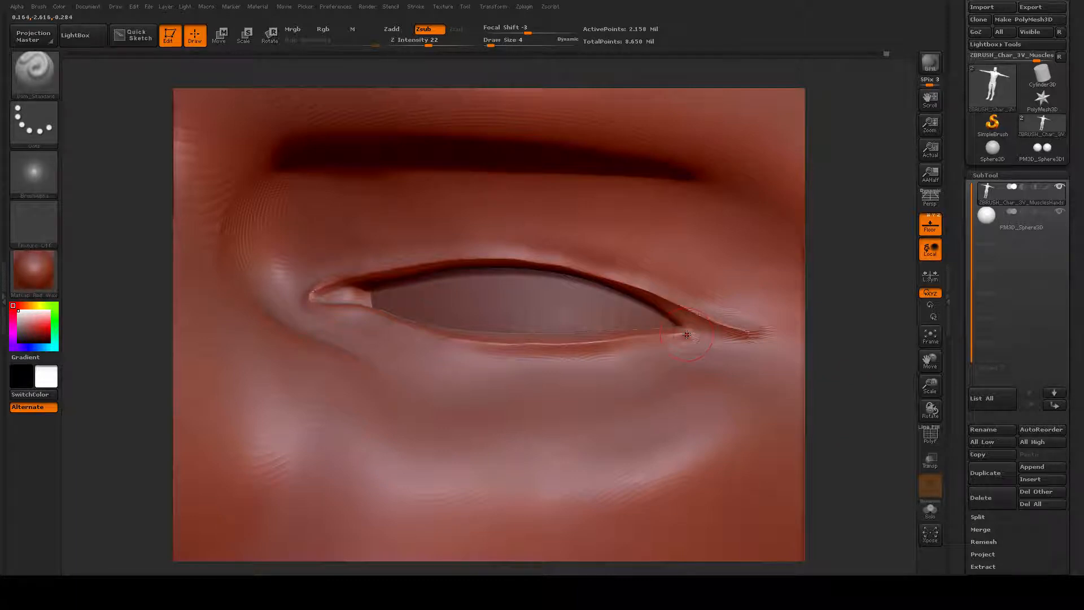
{"action": "left_click_drag", "start_coordinate": [698, 334], "coordinate": [716, 331]}
{"action": "key", "text": "ctrl"}
{"action": "key", "text": "shift"}
Step: Set the Dam_Standard brush's Draw Size to 14, try a broad crease beside the inner eye corner, and undo the stroke
{"action": "key", "text": "space"}
{"action": "left_click_drag", "start_coordinate": [285, 259], "coordinate": [292, 260]}
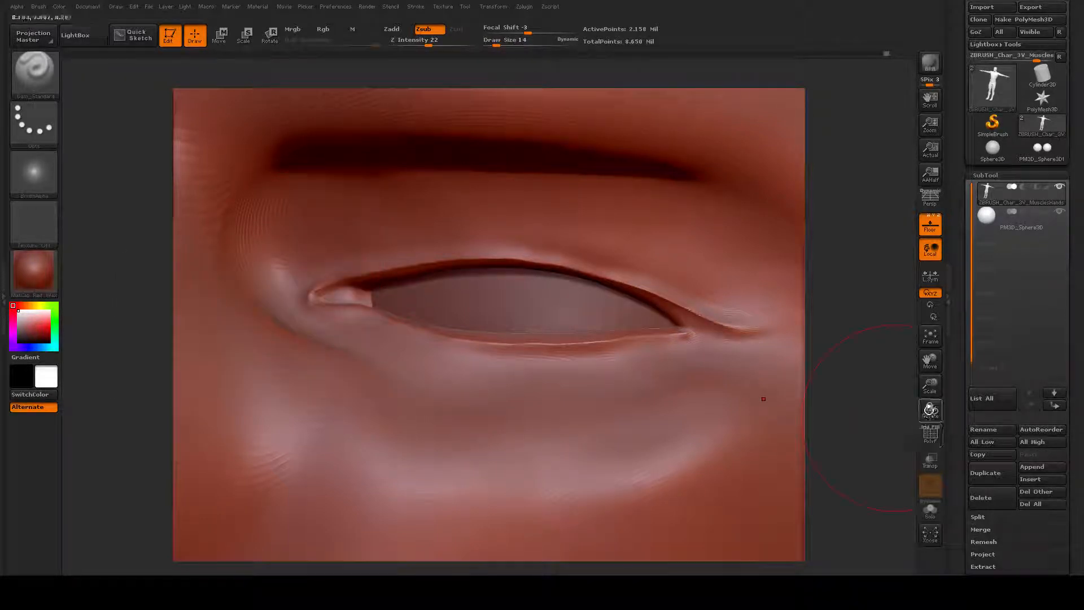
{"action": "mouse_move", "coordinate": [930, 411]}
{"action": "left_mouse_down"}
{"action": "mouse_move", "coordinate": [920, 426]}
{"action": "mouse_move", "coordinate": [934, 411]}
{"action": "left_mouse_up"}
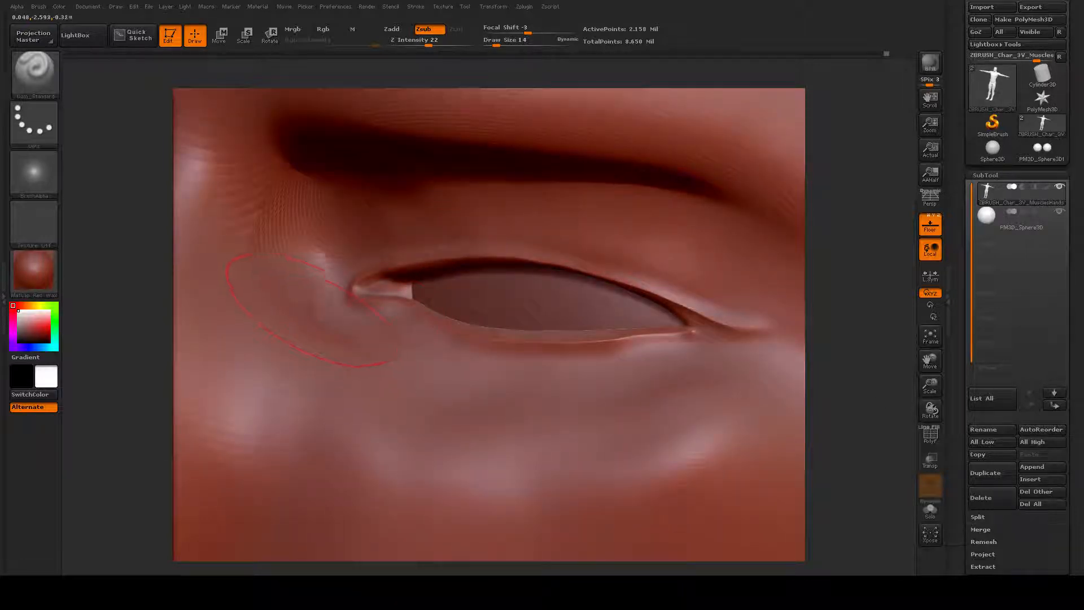
{"action": "mouse_move", "coordinate": [325, 313]}
{"action": "left_mouse_down"}
{"action": "mouse_move", "coordinate": [316, 240]}
{"action": "mouse_move", "coordinate": [344, 209]}
{"action": "left_mouse_up"}
{"action": "key", "text": "ctrl+z"}
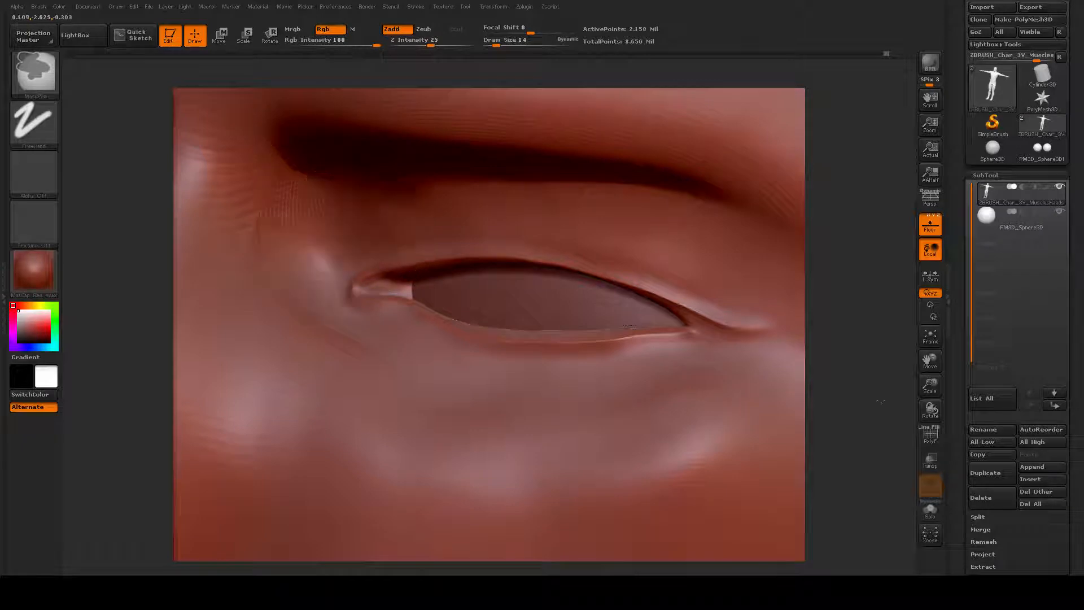
Step: Carve the upper eyelid's fold with Dam_Standard in a curve from beside the inner eye corner over the lid to the outer corner
{"action": "left_click_drag", "start_coordinate": [931, 387], "coordinate": [898, 394]}
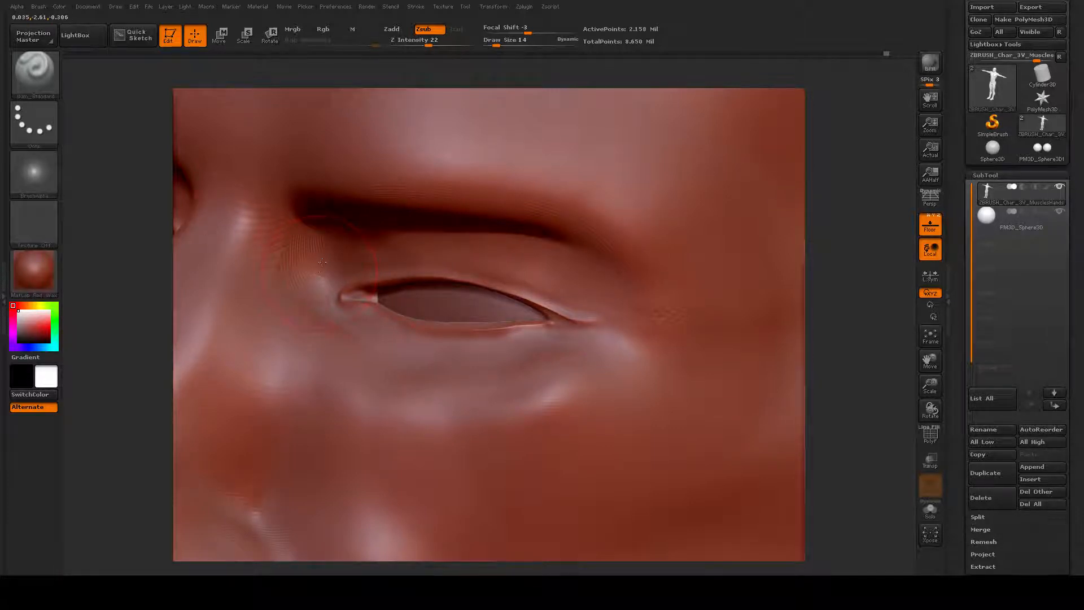
{"action": "mouse_move", "coordinate": [321, 273]}
{"action": "left_mouse_down"}
{"action": "mouse_move", "coordinate": [357, 240]}
{"action": "mouse_move", "coordinate": [525, 244]}
{"action": "mouse_move", "coordinate": [604, 285]}
{"action": "mouse_move", "coordinate": [651, 349]}
{"action": "left_mouse_up"}
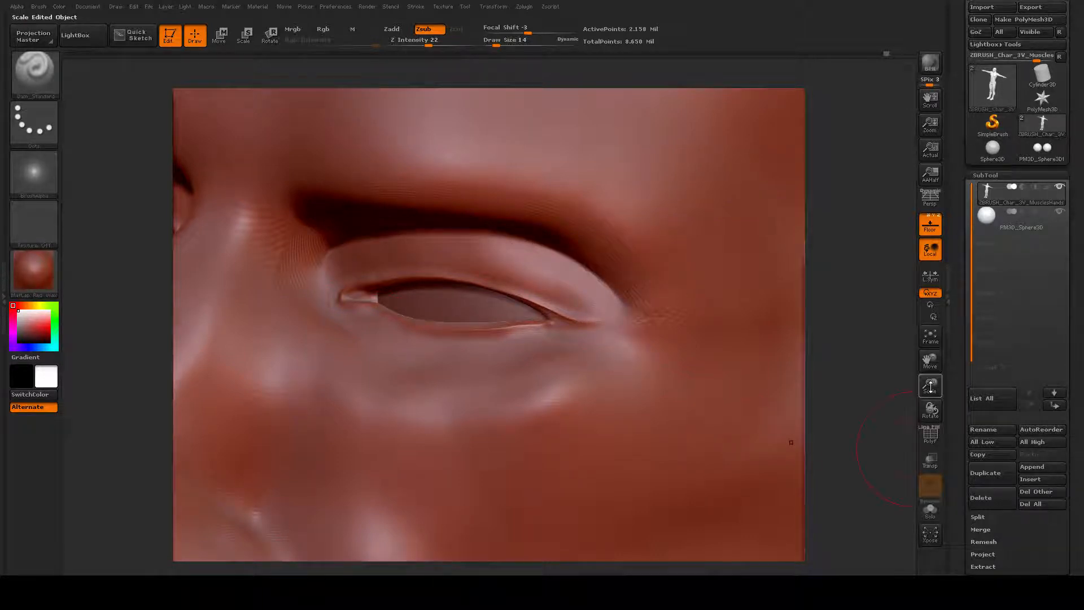
{"action": "mouse_move", "coordinate": [931, 385]}
{"action": "left_mouse_down"}
{"action": "mouse_move", "coordinate": [940, 380]}
{"action": "mouse_move", "coordinate": [931, 384]}
{"action": "left_mouse_up"}
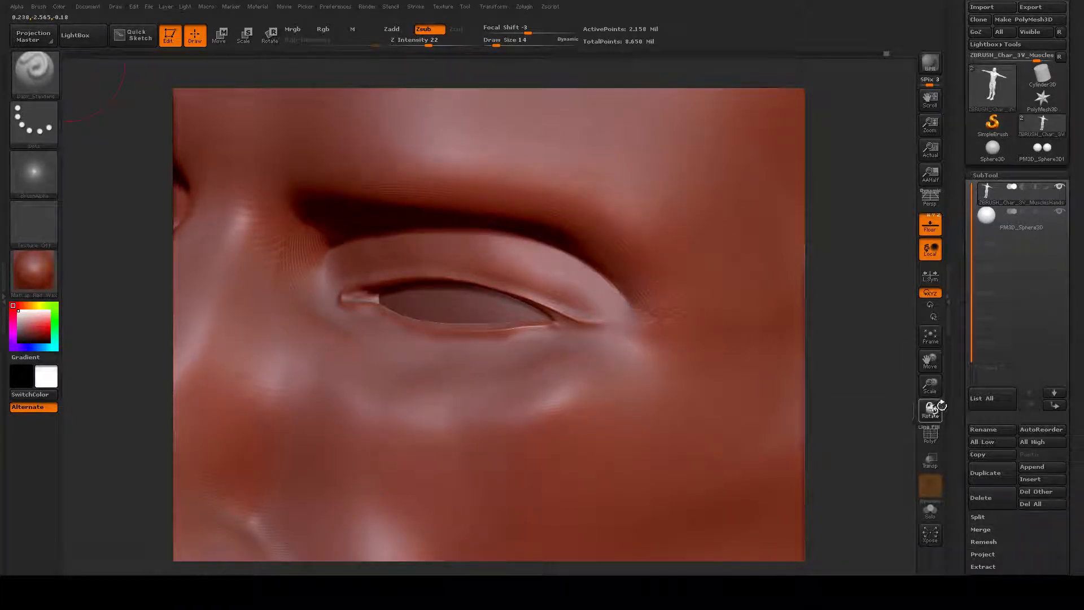
Step: Undo a trial crease below the lower eyelid, set the Z Intensity to 11, and carve a softer one plus the outer corner line
{"action": "mouse_move", "coordinate": [931, 410]}
{"action": "left_mouse_down"}
{"action": "mouse_move", "coordinate": [946, 403]}
{"action": "mouse_move", "coordinate": [936, 415]}
{"action": "left_mouse_up"}
{"action": "left_click_drag", "start_coordinate": [322, 303], "coordinate": [517, 368]}
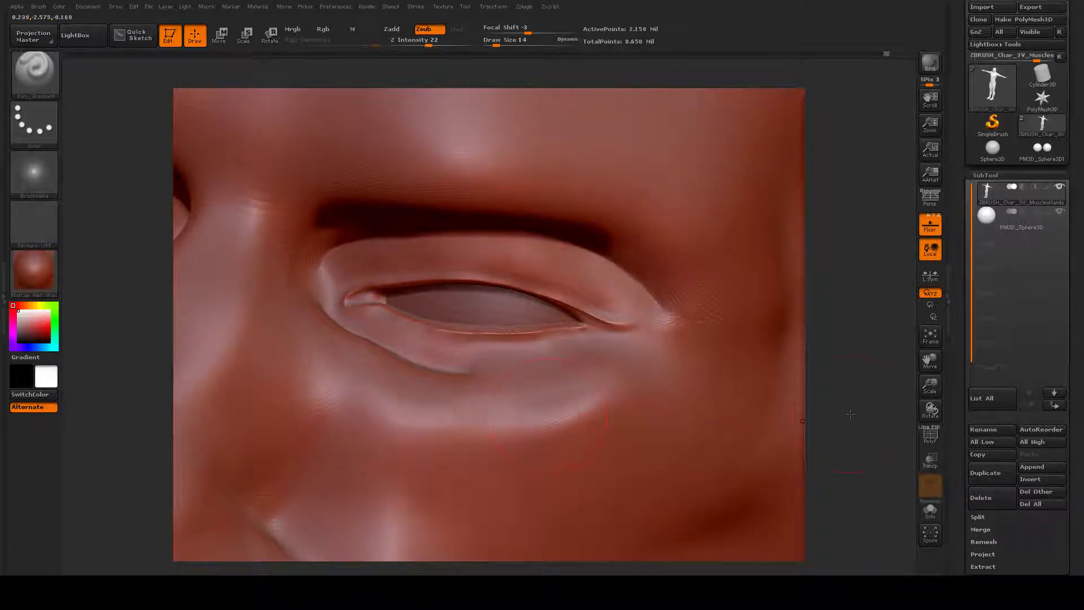
{"action": "key", "text": "ctrl+z"}
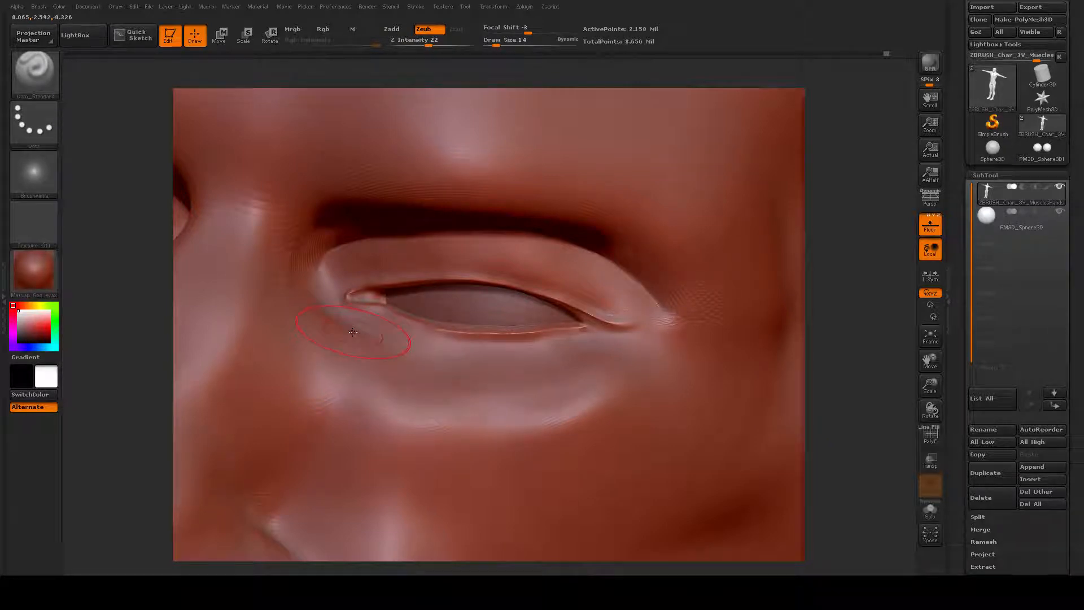
{"action": "key", "text": "space"}
{"action": "left_click_drag", "start_coordinate": [390, 370], "coordinate": [365, 373]}
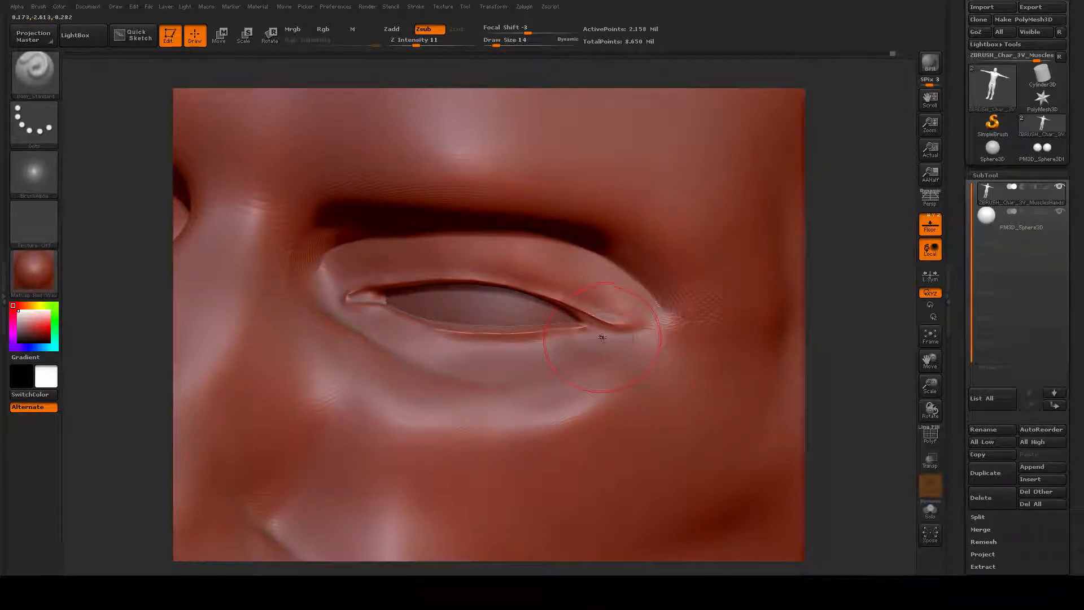
{"action": "left_click_drag", "start_coordinate": [600, 326], "coordinate": [646, 330]}
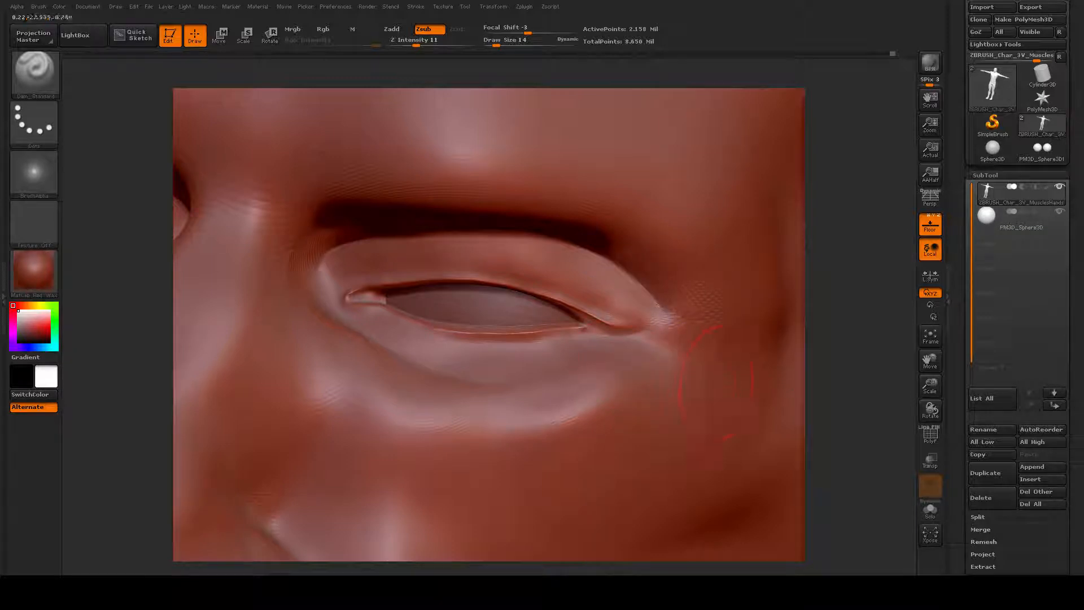
{"action": "key", "text": "ctrl"}
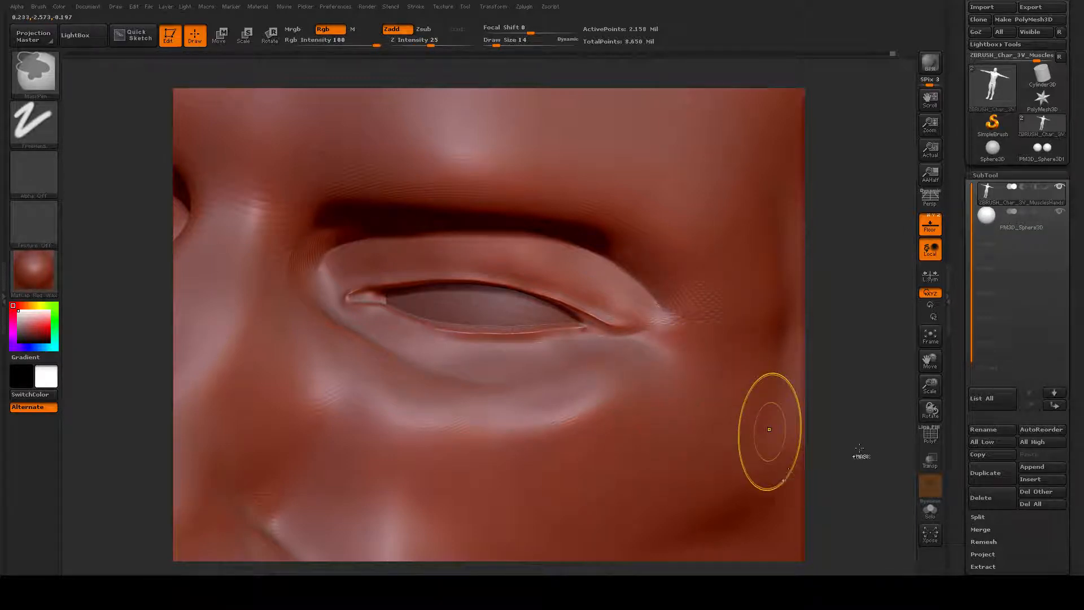
Step: With the whole face in view, use the Move brush at Draw Size 65 to reshape the lower and upper eyelids
{"action": "left_click_drag", "start_coordinate": [930, 386], "coordinate": [930, 409]}
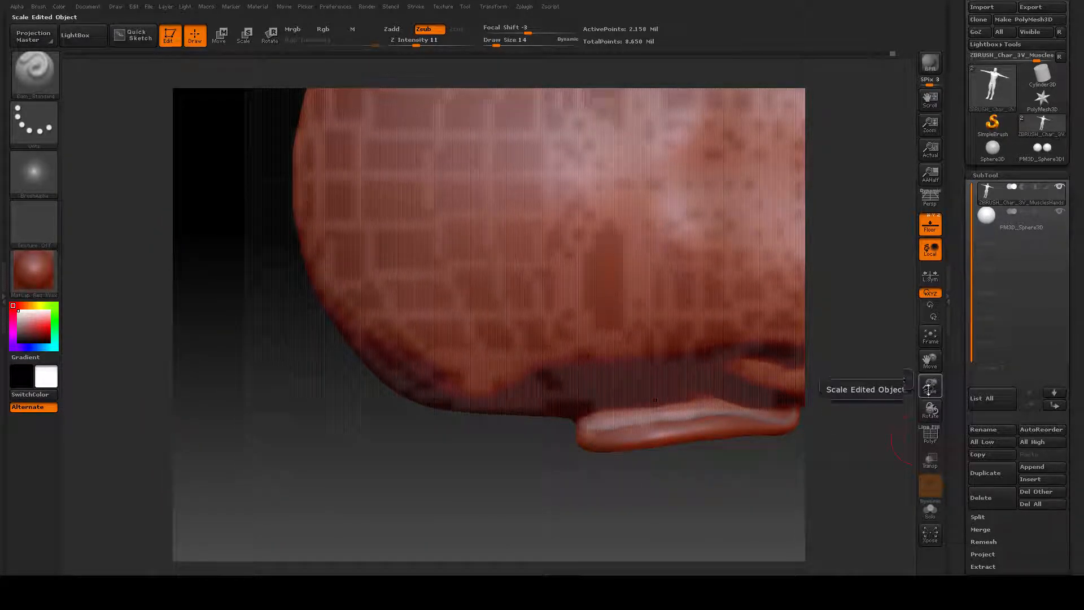
{"action": "left_click_drag", "start_coordinate": [930, 384], "coordinate": [878, 393]}
{"action": "left_click_drag", "start_coordinate": [479, 422], "coordinate": [364, 366]}
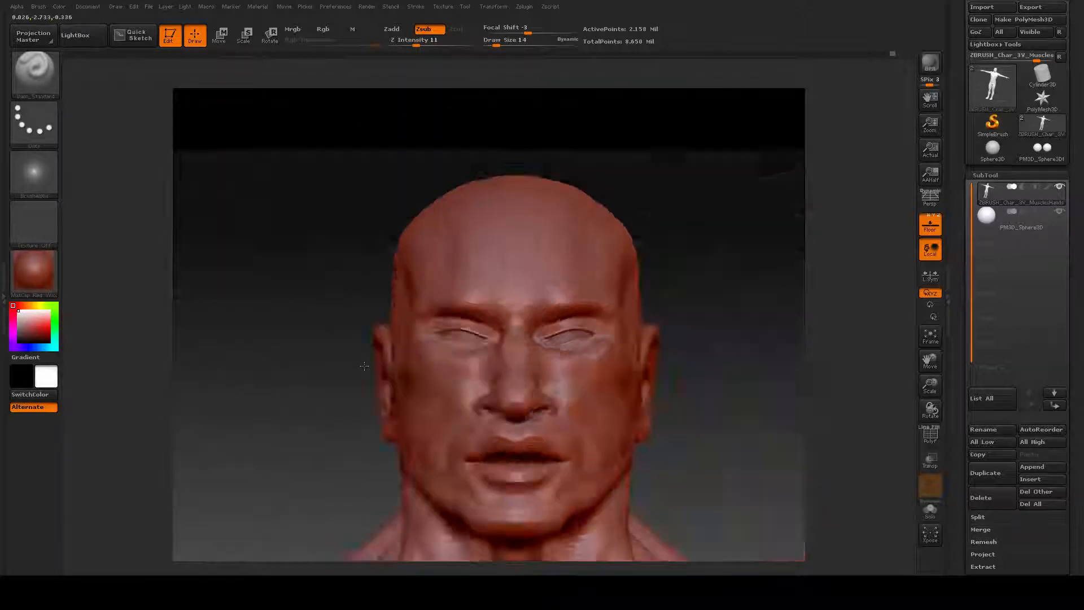
{"action": "mouse_move", "coordinate": [717, 423]}
{"action": "left_mouse_down", "text": "alt"}
{"action": "mouse_move", "coordinate": [669, 354]}
{"action": "mouse_move", "coordinate": [734, 360]}
{"action": "mouse_move", "coordinate": [794, 419]}
{"action": "mouse_move", "coordinate": [789, 429]}
{"action": "mouse_move", "coordinate": [839, 424]}
{"action": "left_mouse_up", "text": "alt"}
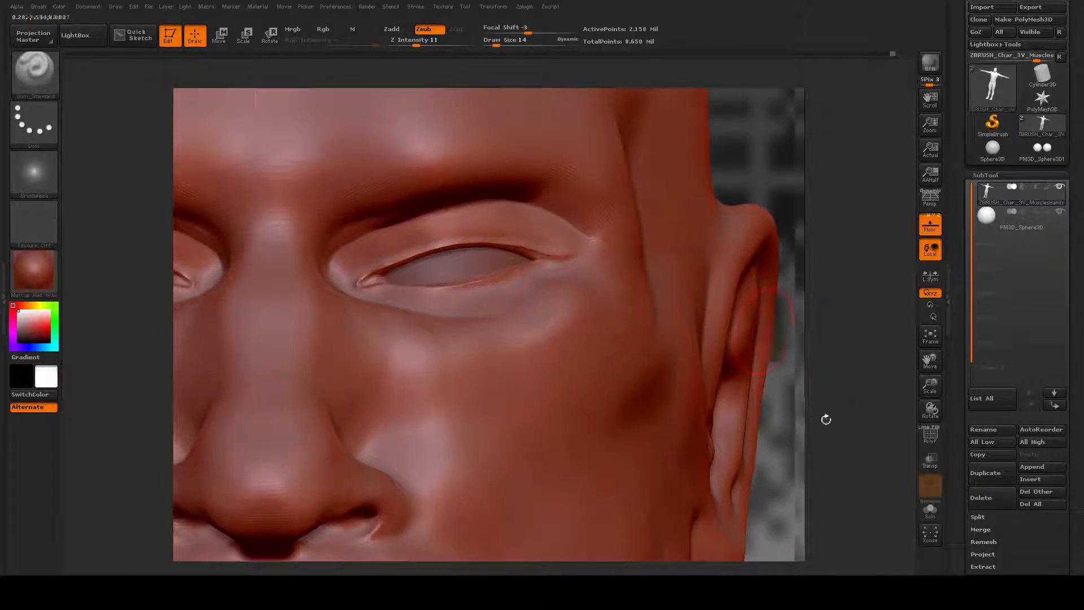
{"action": "left_click_drag", "start_coordinate": [930, 389], "coordinate": [872, 401]}
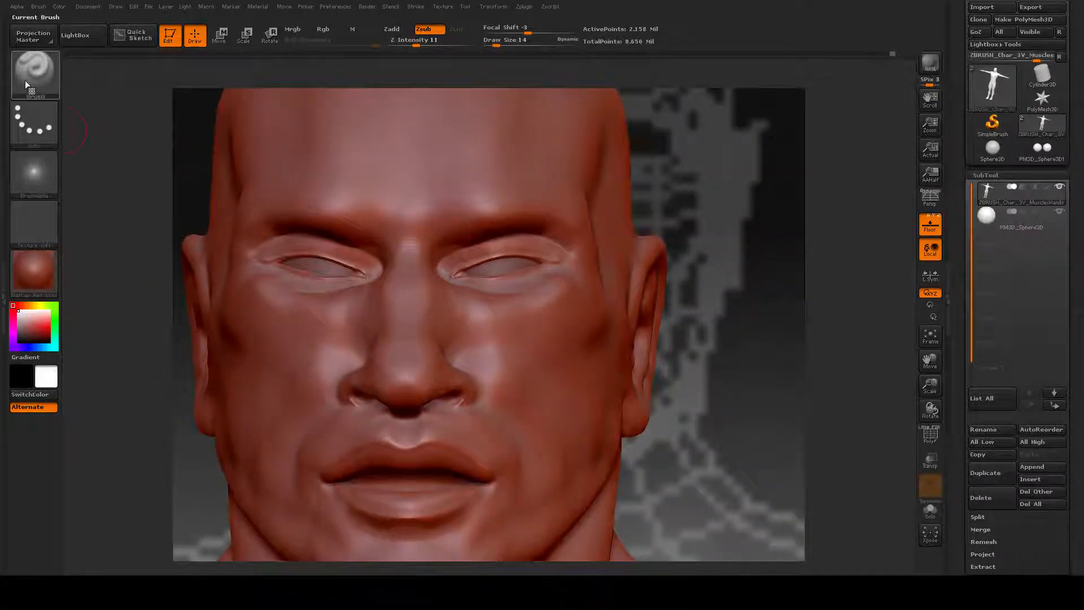
{"action": "left_click", "coordinate": [25, 80]}
{"action": "left_click", "coordinate": [368, 79]}
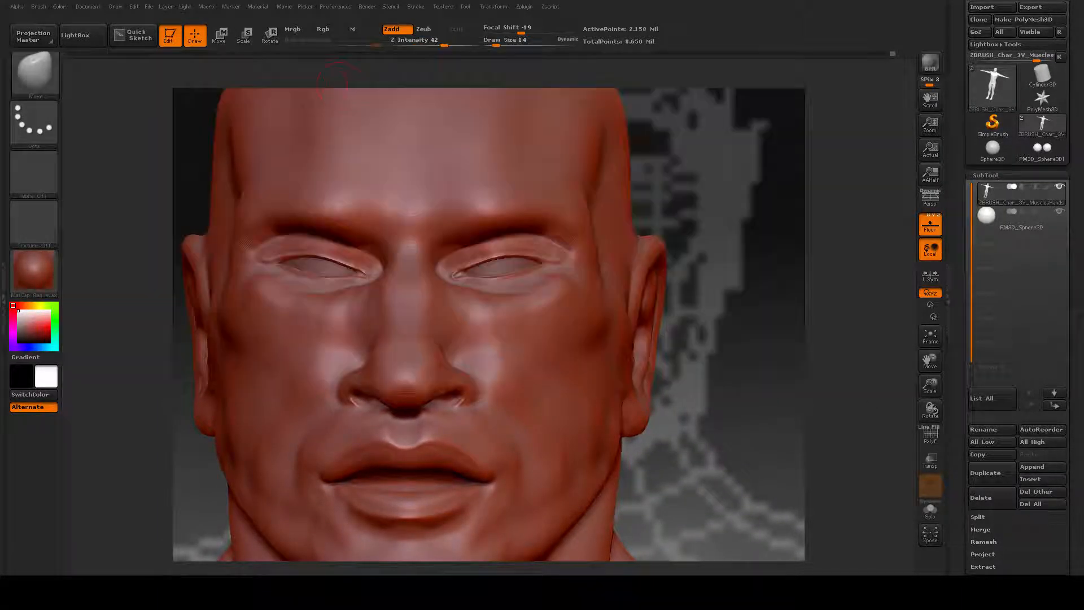
{"action": "key", "text": "space"}
{"action": "mouse_move", "coordinate": [534, 292]}
{"action": "left_mouse_down"}
{"action": "mouse_move", "coordinate": [547, 292]}
{"action": "mouse_move", "coordinate": [526, 291]}
{"action": "mouse_move", "coordinate": [528, 306]}
{"action": "left_mouse_up"}
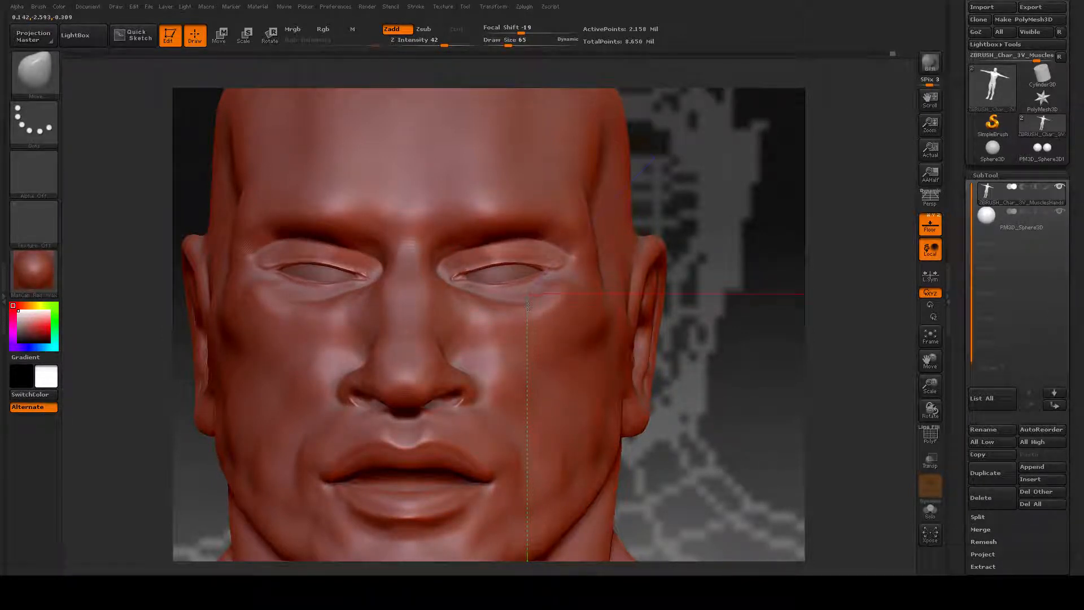
{"action": "left_click_drag", "start_coordinate": [530, 241], "coordinate": [528, 237]}
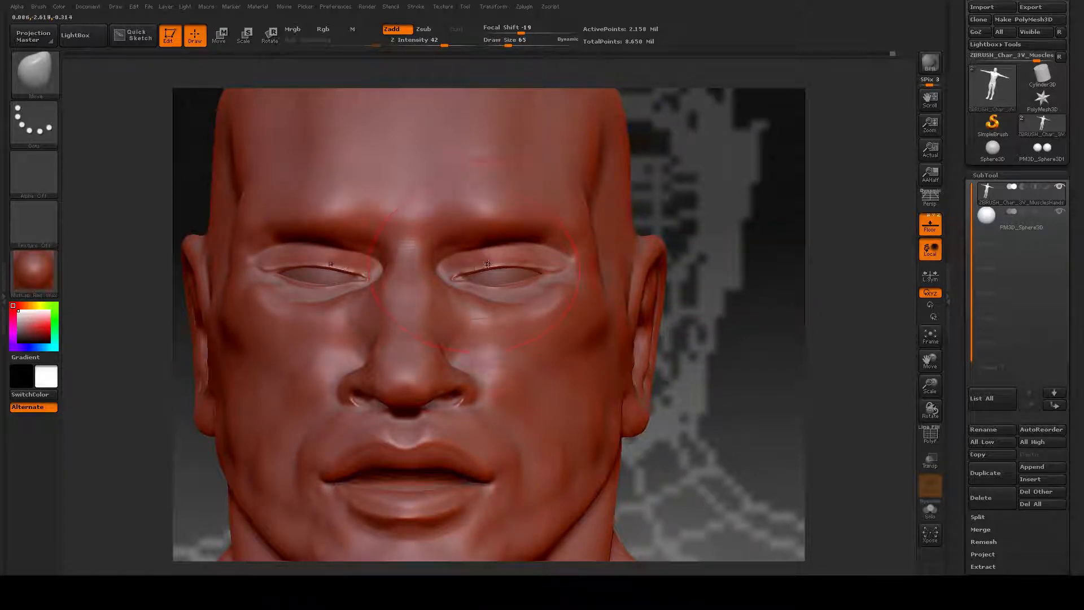
Step: Reduce the Move brush's Draw Size to 26, raise the upper eyelid's edge to open the eye, and set the size to 24
{"action": "key", "text": "space"}
{"action": "mouse_move", "coordinate": [488, 264]}
{"action": "left_mouse_down"}
{"action": "mouse_move", "coordinate": [489, 291]}
{"action": "mouse_move", "coordinate": [482, 260]}
{"action": "mouse_move", "coordinate": [516, 260]}
{"action": "mouse_move", "coordinate": [507, 260]}
{"action": "mouse_move", "coordinate": [524, 282]}
{"action": "mouse_move", "coordinate": [481, 292]}
{"action": "mouse_move", "coordinate": [477, 264]}
{"action": "mouse_move", "coordinate": [485, 284]}
{"action": "mouse_move", "coordinate": [531, 256]}
{"action": "left_mouse_up"}
{"action": "key", "text": "space"}
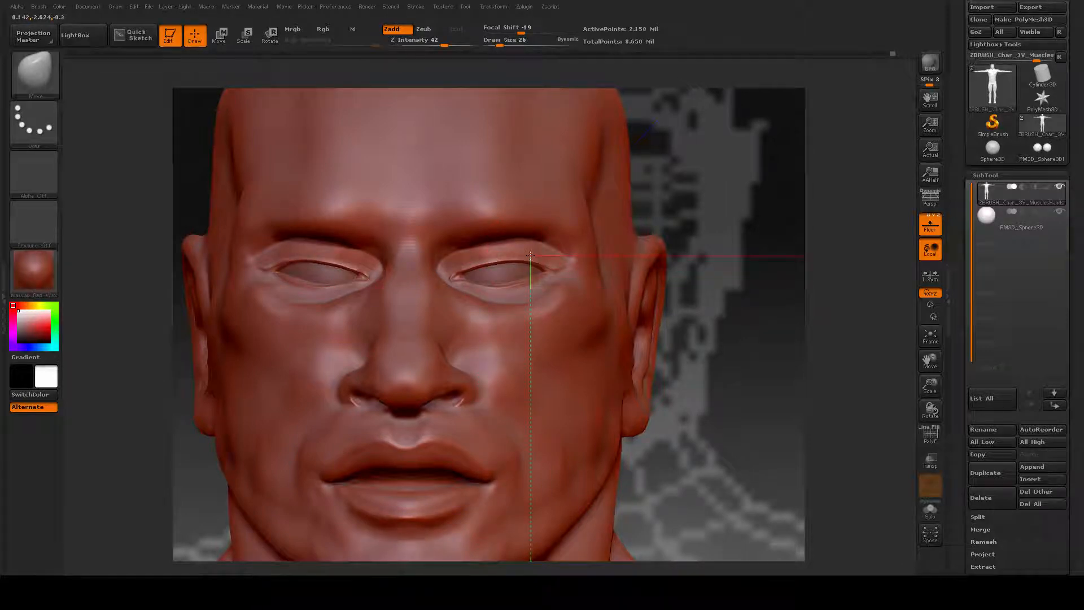
{"action": "left_click_drag", "start_coordinate": [709, 341], "coordinate": [734, 325]}
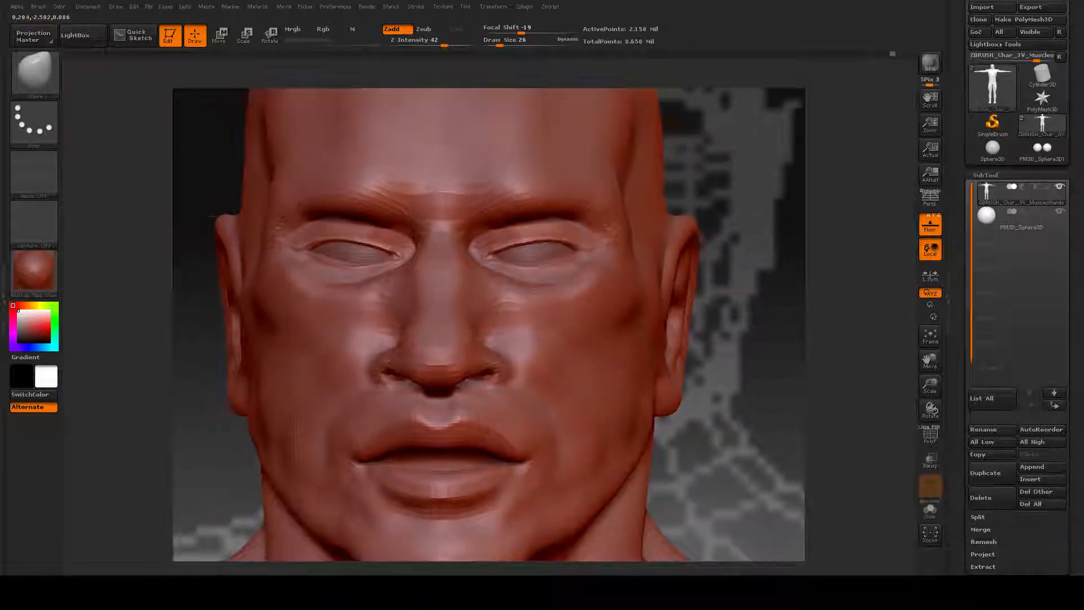
{"action": "key", "text": "space"}
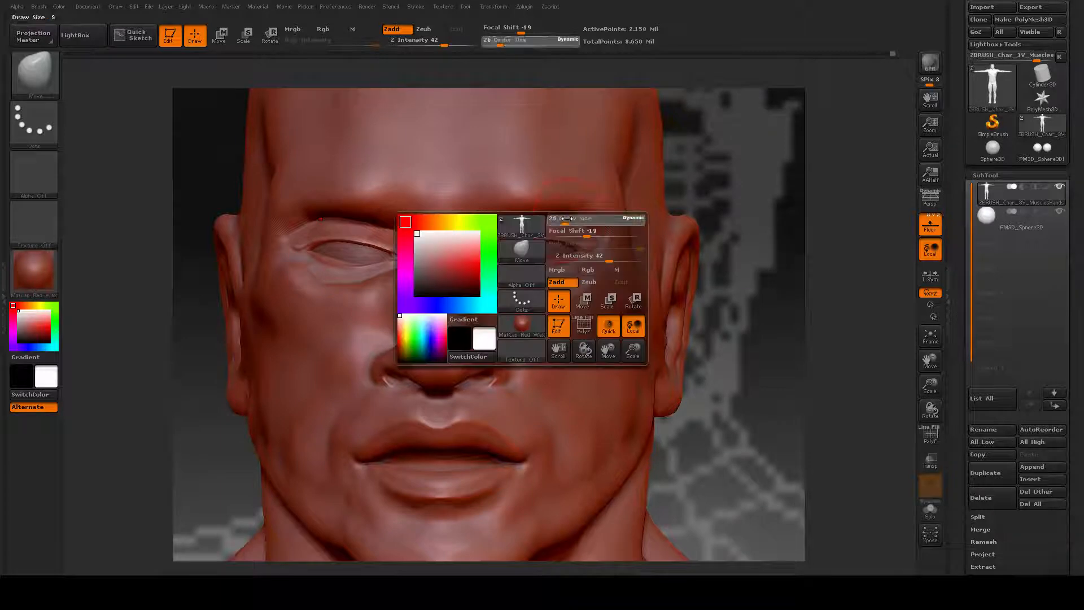
{"action": "left_click_drag", "start_coordinate": [565, 219], "coordinate": [567, 221]}
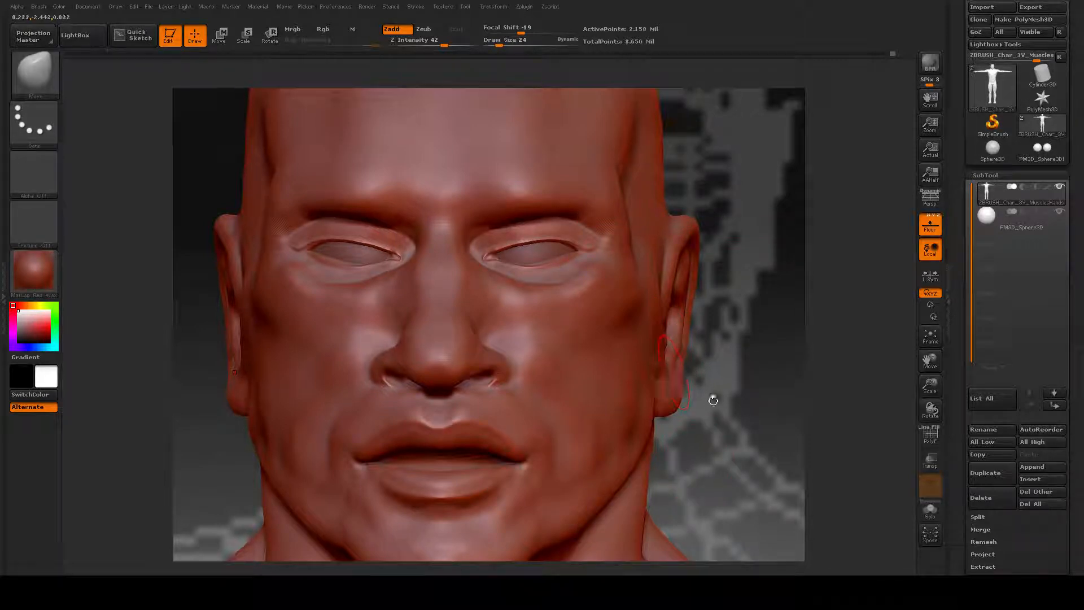
Step: Choose the Standard brush and paint a mask over the eyelids and the area beneath both eyes
{"action": "mouse_move", "coordinate": [754, 350]}
{"action": "left_mouse_down"}
{"action": "mouse_move", "coordinate": [732, 352]}
{"action": "mouse_move", "coordinate": [726, 378]}
{"action": "left_mouse_up"}
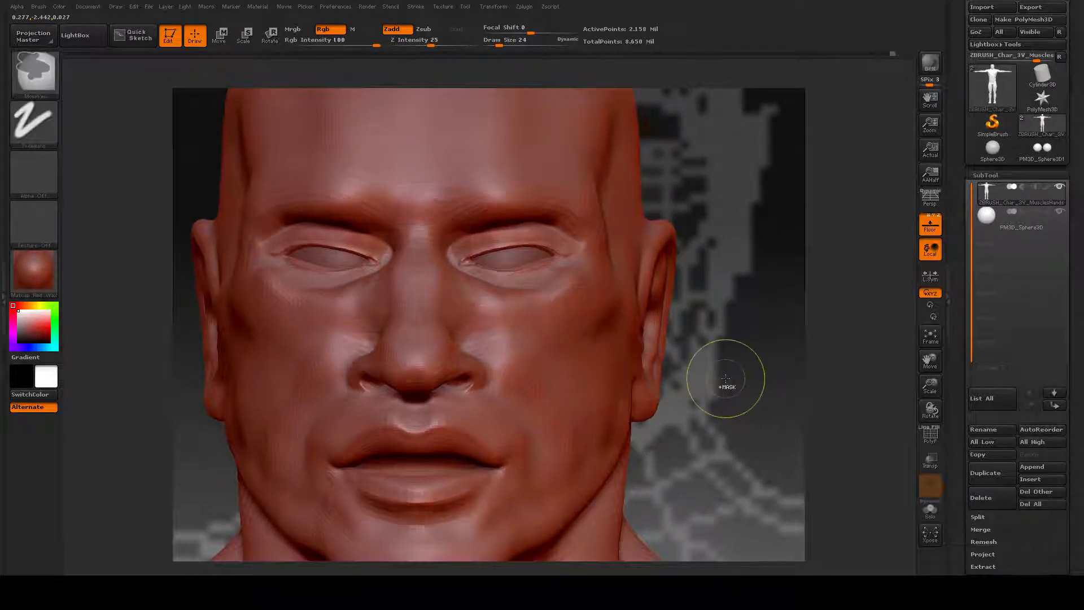
{"action": "right_click_drag", "start_coordinate": [725, 378], "coordinate": [751, 378], "text": "ctrl"}
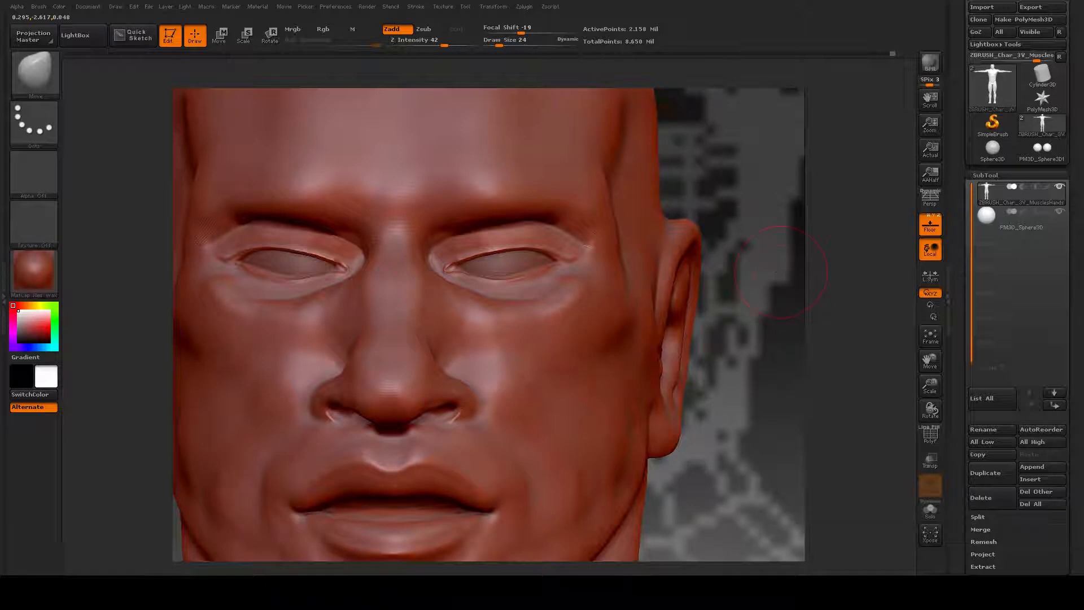
{"action": "left_click_drag", "start_coordinate": [781, 272], "coordinate": [798, 284]}
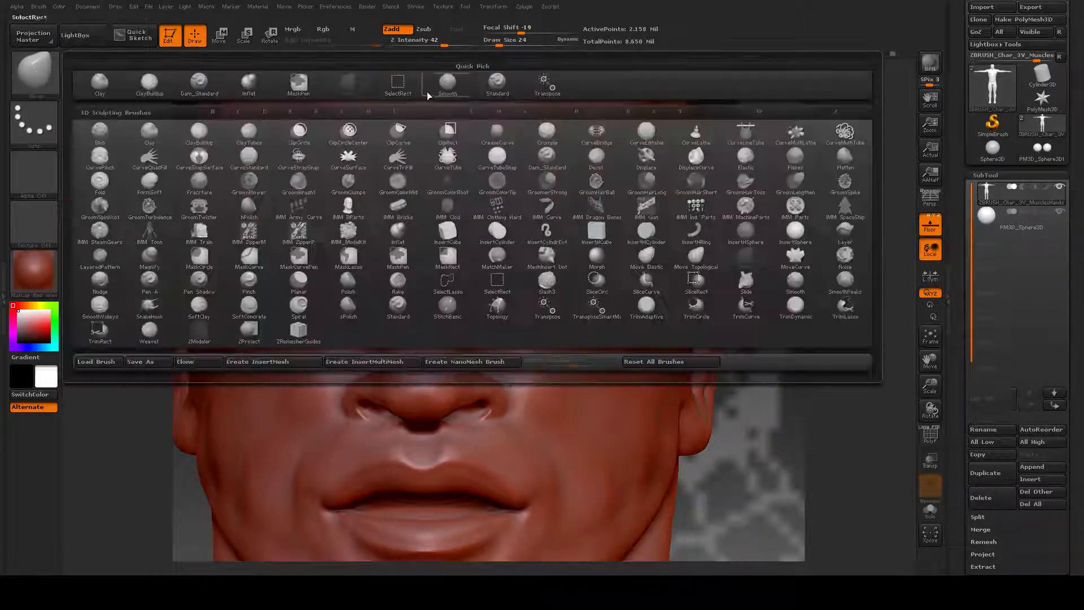
{"action": "left_click", "coordinate": [35, 72]}
{"action": "left_click", "coordinate": [494, 86]}
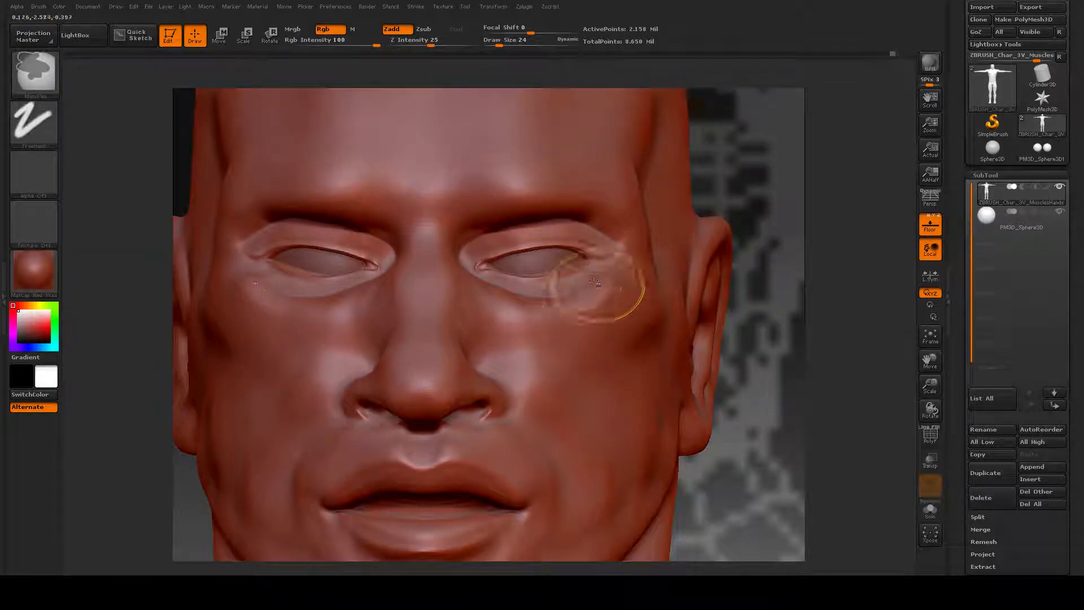
{"action": "mouse_move", "coordinate": [593, 286]}
{"action": "left_mouse_down", "text": "ctrl"}
{"action": "mouse_move", "coordinate": [489, 287]}
{"action": "mouse_move", "coordinate": [553, 316]}
{"action": "mouse_move", "coordinate": [615, 254]}
{"action": "mouse_move", "coordinate": [576, 229]}
{"action": "mouse_move", "coordinate": [517, 228]}
{"action": "left_mouse_up", "text": "ctrl"}
{"action": "mouse_move", "coordinate": [530, 268]}
{"action": "left_mouse_down", "text": "ctrl"}
{"action": "mouse_move", "coordinate": [469, 265]}
{"action": "mouse_move", "coordinate": [531, 339]}
{"action": "left_mouse_up", "text": "ctrl"}
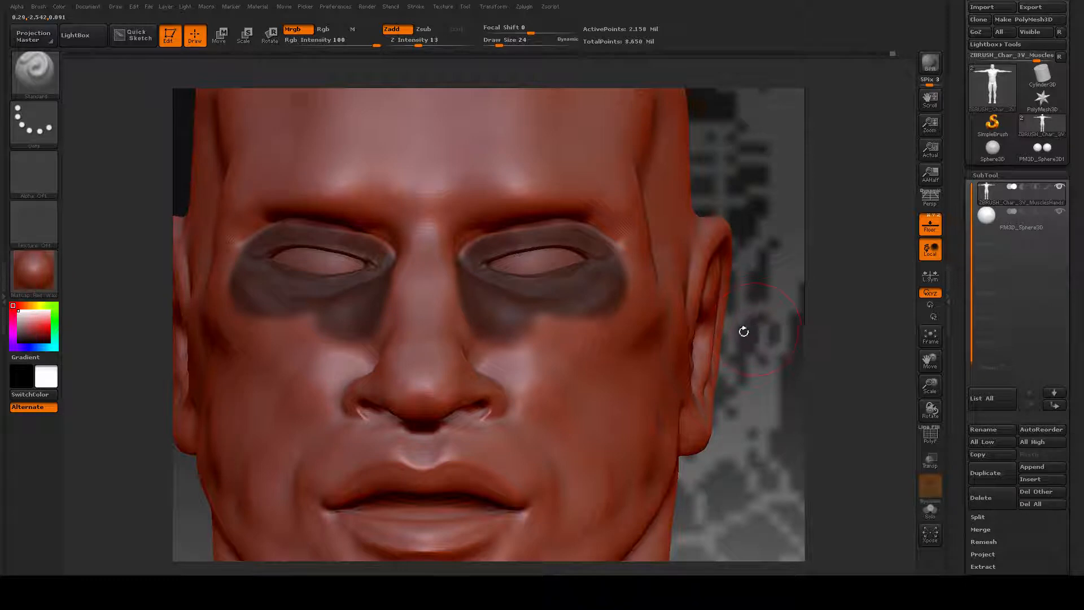
{"action": "mouse_move", "coordinate": [503, 305]}
{"action": "left_mouse_down", "text": "ctrl"}
{"action": "mouse_move", "coordinate": [624, 316]}
{"action": "mouse_move", "coordinate": [611, 272]}
{"action": "left_mouse_up", "text": "ctrl"}
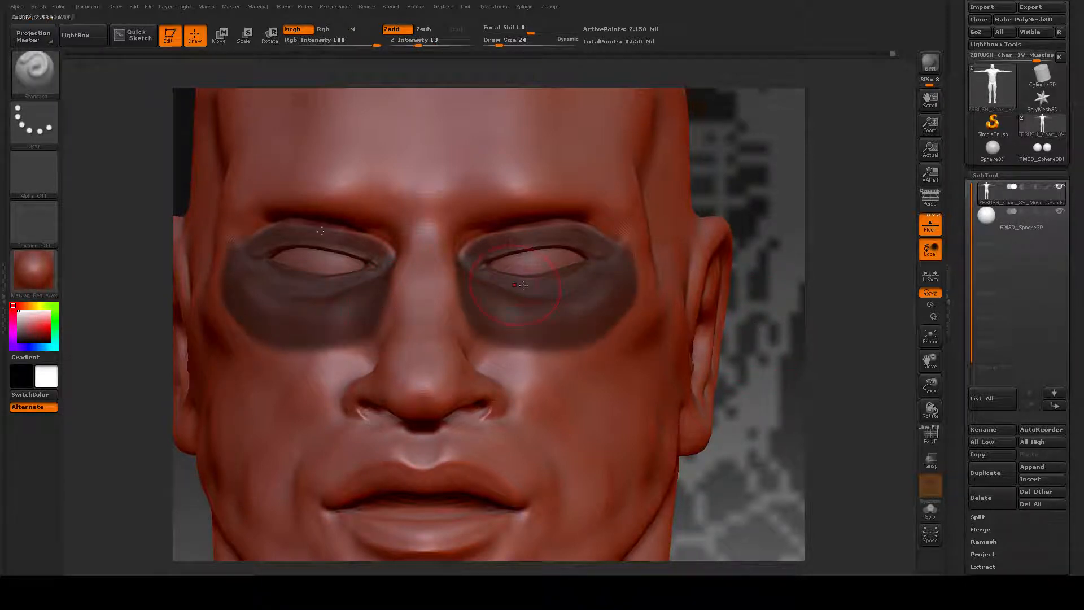
Step: Pull the brow's outer part down over the masked upper eyelids with the Move brush
{"action": "left_click", "coordinate": [37, 74]}
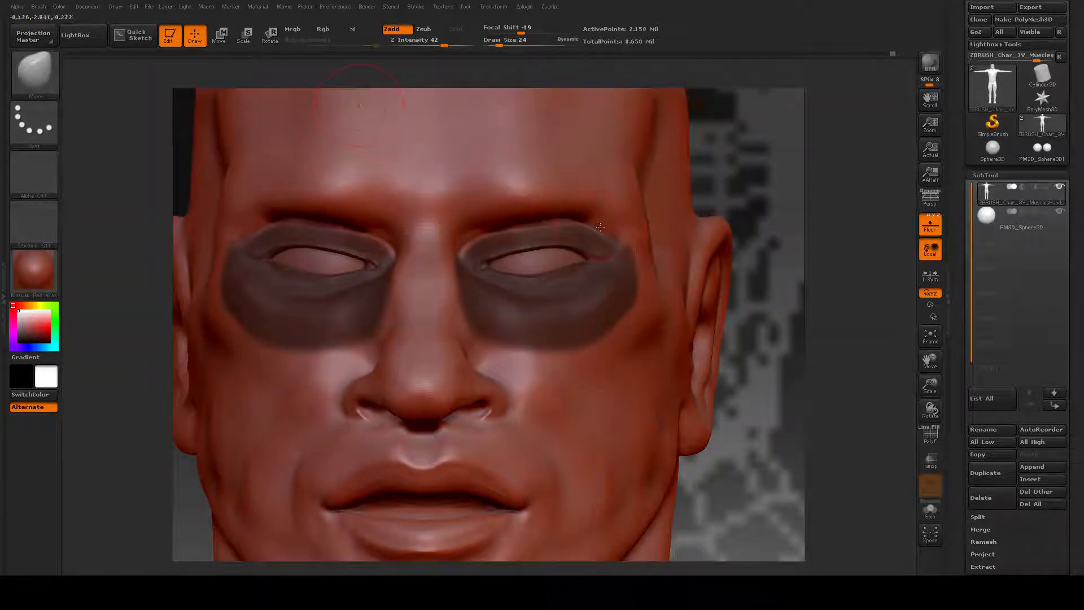
{"action": "mouse_move", "coordinate": [585, 222]}
{"action": "left_mouse_down"}
{"action": "mouse_move", "coordinate": [585, 237]}
{"action": "mouse_move", "coordinate": [561, 228]}
{"action": "mouse_move", "coordinate": [622, 240]}
{"action": "left_mouse_up"}
{"action": "mouse_move", "coordinate": [557, 225]}
{"action": "left_mouse_down"}
{"action": "mouse_move", "coordinate": [554, 239]}
{"action": "mouse_move", "coordinate": [589, 226]}
{"action": "mouse_move", "coordinate": [563, 231]}
{"action": "left_mouse_up"}
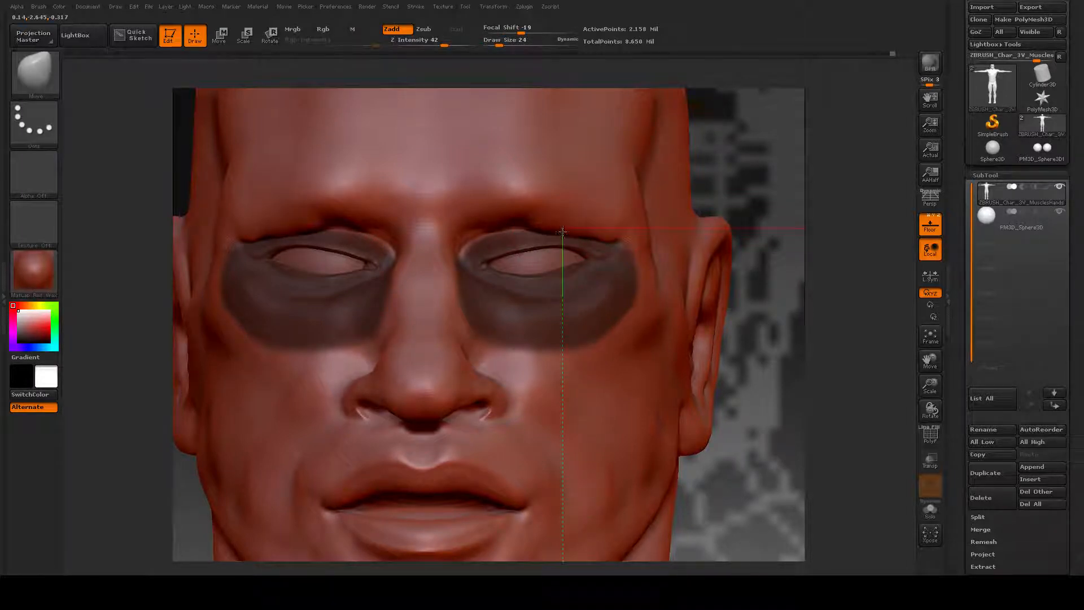
{"action": "mouse_move", "coordinate": [778, 344]}
{"action": "left_mouse_down"}
{"action": "mouse_move", "coordinate": [756, 337]}
{"action": "mouse_move", "coordinate": [786, 342]}
{"action": "left_mouse_up"}
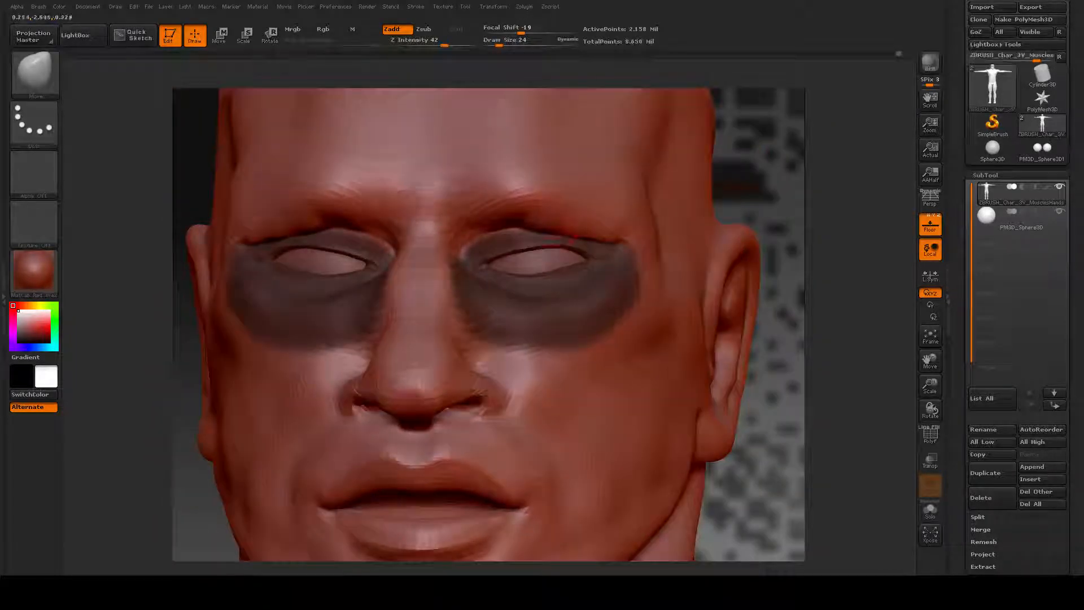
{"action": "left_click_drag", "start_coordinate": [536, 224], "coordinate": [609, 239]}
{"action": "key", "text": "shift"}
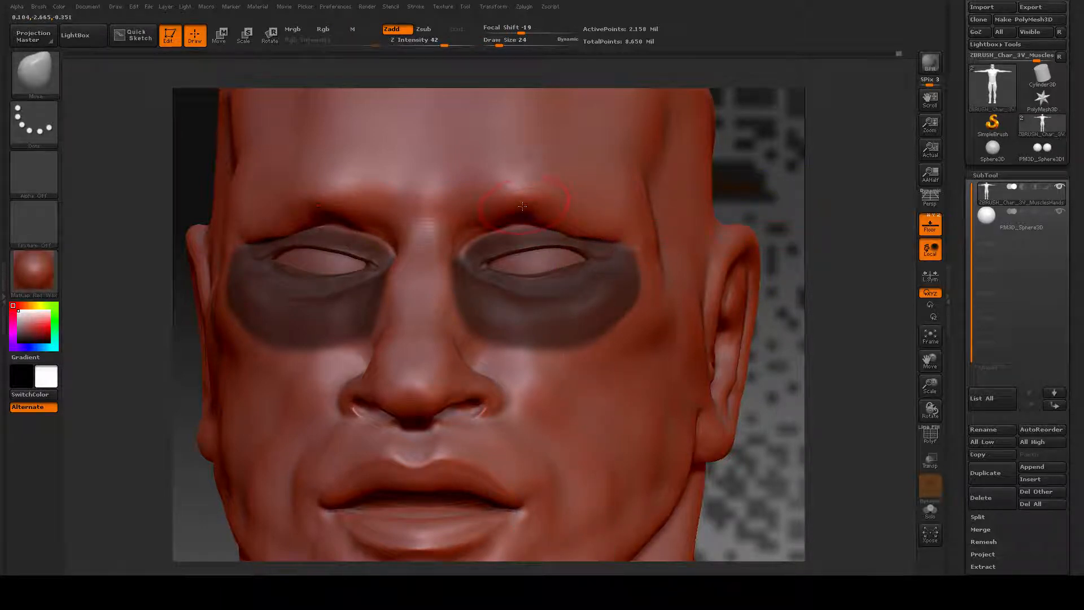
Step: Adjust the outer brow ridge's profile with the Move brush from a three-quarter view
{"action": "left_click_drag", "start_coordinate": [796, 397], "coordinate": [650, 390]}
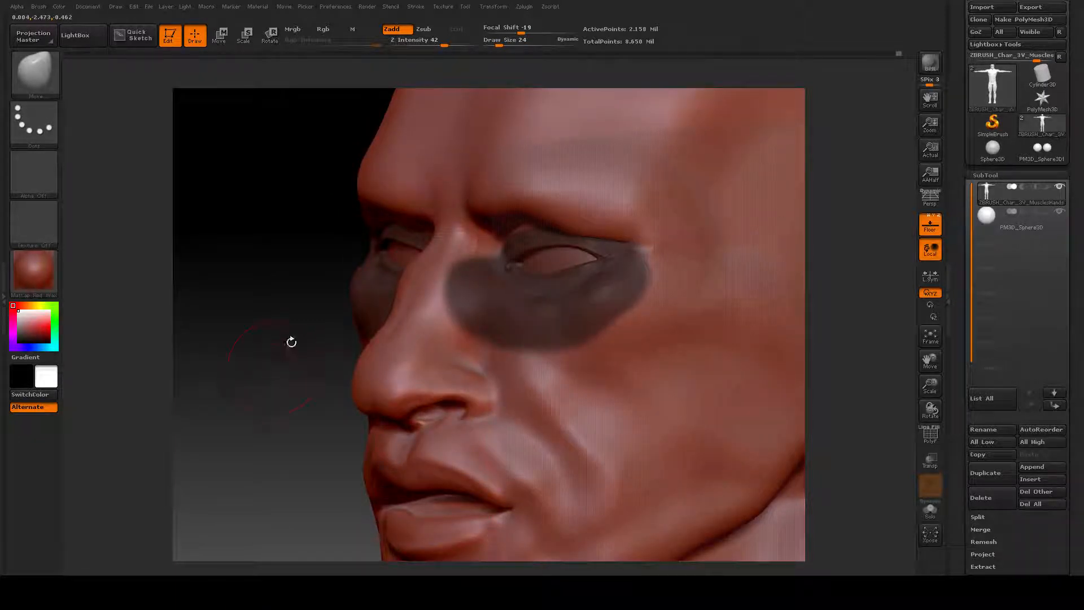
{"action": "left_click_drag", "start_coordinate": [291, 341], "coordinate": [441, 345]}
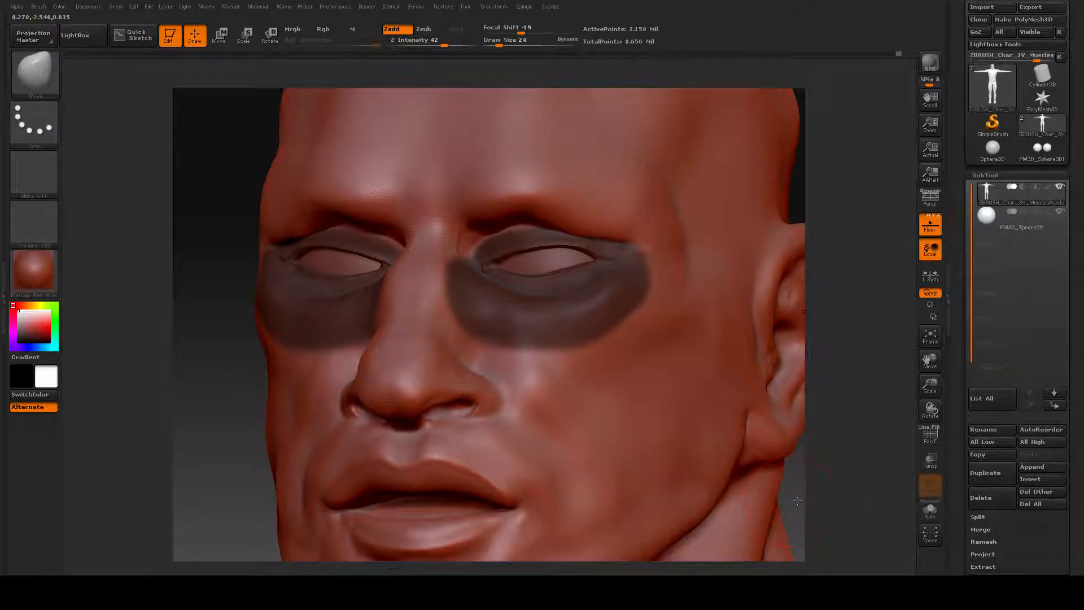
{"action": "mouse_move", "coordinate": [797, 500]}
{"action": "left_mouse_down"}
{"action": "mouse_move", "coordinate": [898, 497]}
{"action": "mouse_move", "coordinate": [768, 498]}
{"action": "mouse_move", "coordinate": [790, 499]}
{"action": "left_mouse_up"}
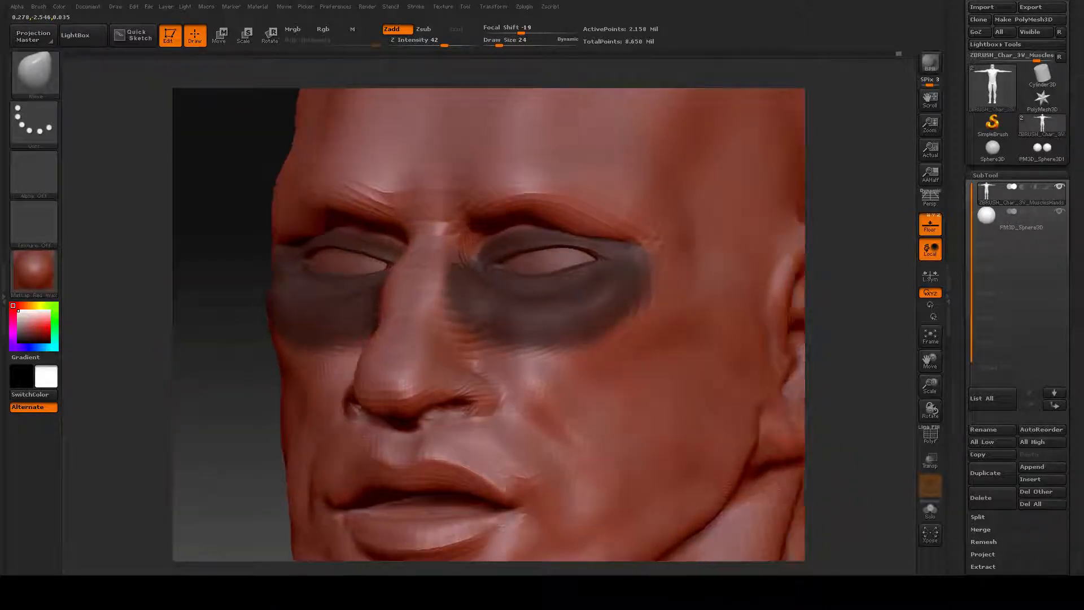
{"action": "mouse_move", "coordinate": [286, 216]}
{"action": "left_mouse_down"}
{"action": "mouse_move", "coordinate": [292, 199]}
{"action": "mouse_move", "coordinate": [276, 220]}
{"action": "mouse_move", "coordinate": [307, 180]}
{"action": "left_mouse_up"}
{"action": "mouse_move", "coordinate": [283, 220]}
{"action": "left_mouse_down"}
{"action": "mouse_move", "coordinate": [279, 210]}
{"action": "mouse_move", "coordinate": [304, 186]}
{"action": "left_mouse_up"}
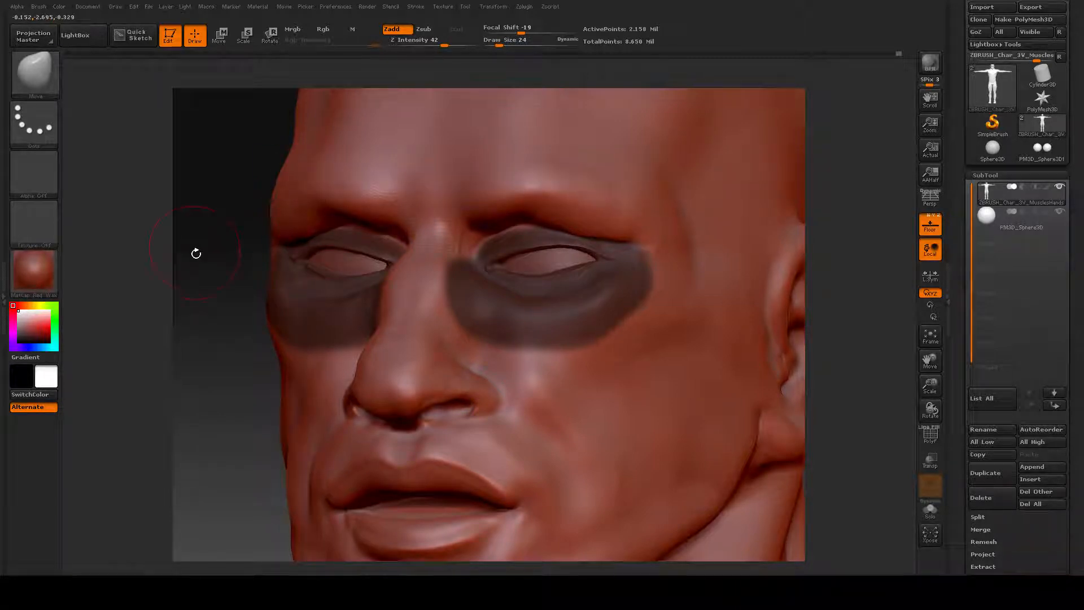
Step: Switch to the Standard brush at Draw Size 14 and Z Intensity 13 and sculpt the outer brow above the masked eyelids
{"action": "left_click", "coordinate": [35, 71]}
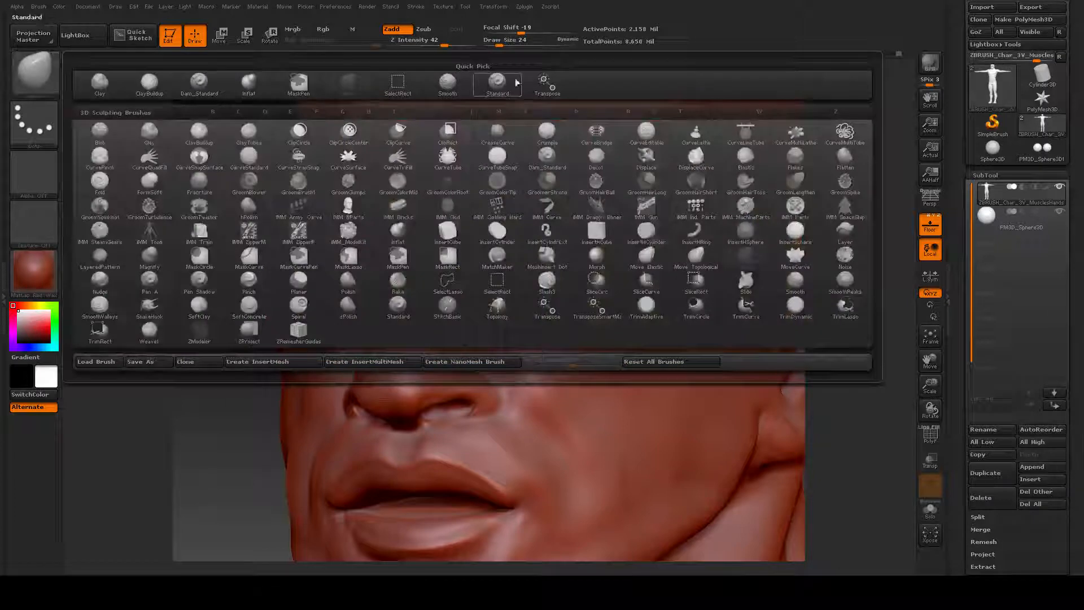
{"action": "left_click", "coordinate": [484, 82]}
{"action": "mouse_move", "coordinate": [189, 194]}
{"action": "left_mouse_down"}
{"action": "mouse_move", "coordinate": [250, 195]}
{"action": "mouse_move", "coordinate": [227, 194]}
{"action": "left_mouse_up"}
{"action": "key", "text": "space"}
{"action": "left_click_drag", "start_coordinate": [591, 217], "coordinate": [592, 217]}
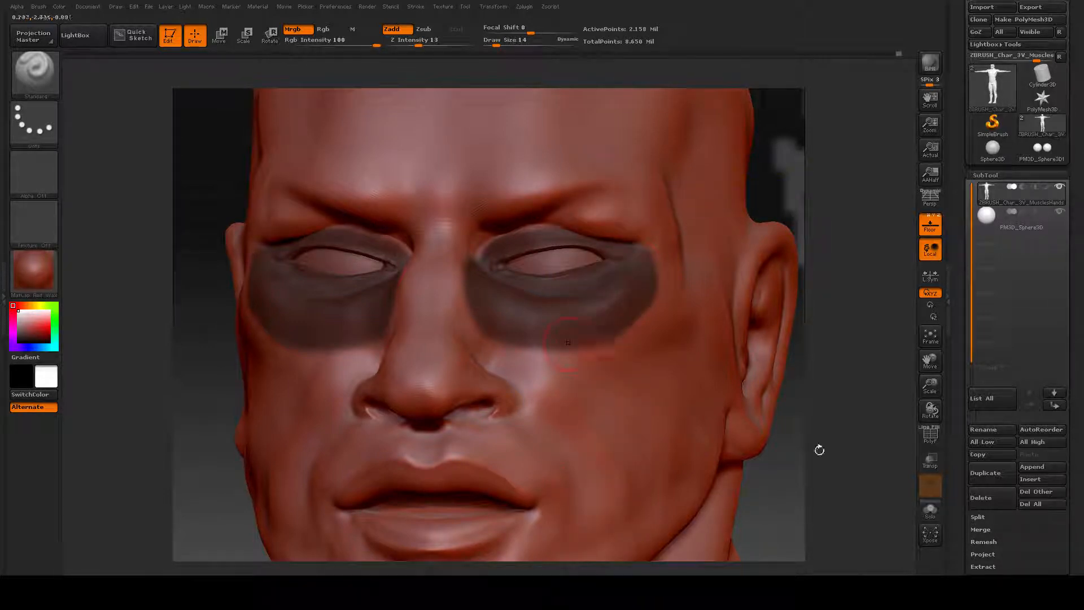
Step: Smooth the brow ridge's overhanging fold just above the masked upper eyelids
{"action": "mouse_move", "coordinate": [774, 486]}
{"action": "left_mouse_down"}
{"action": "mouse_move", "coordinate": [598, 490]}
{"action": "mouse_move", "coordinate": [632, 488]}
{"action": "left_mouse_up"}
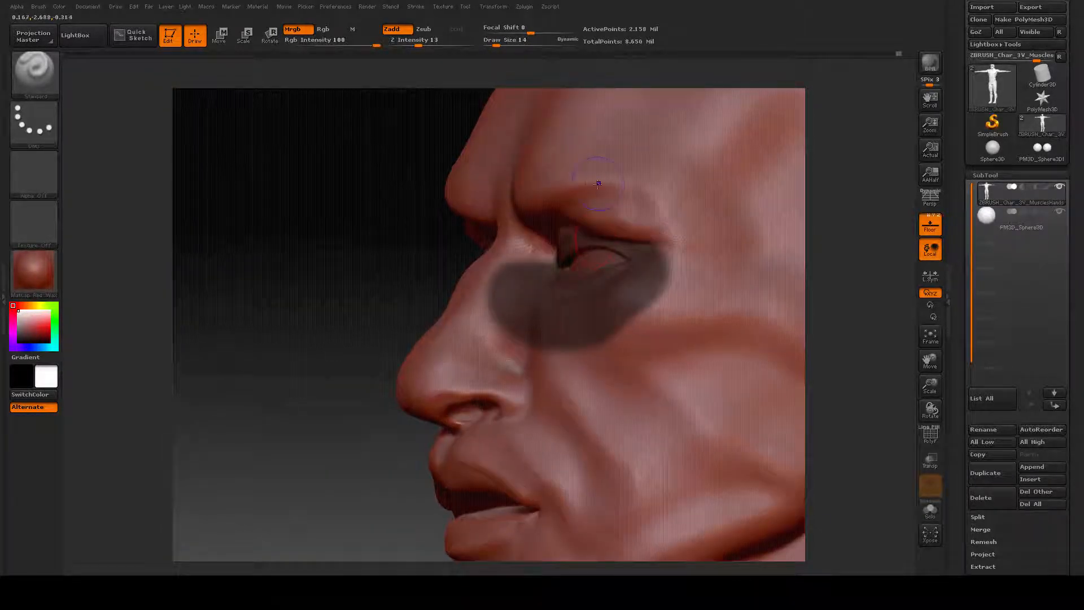
{"action": "key", "text": "shift"}
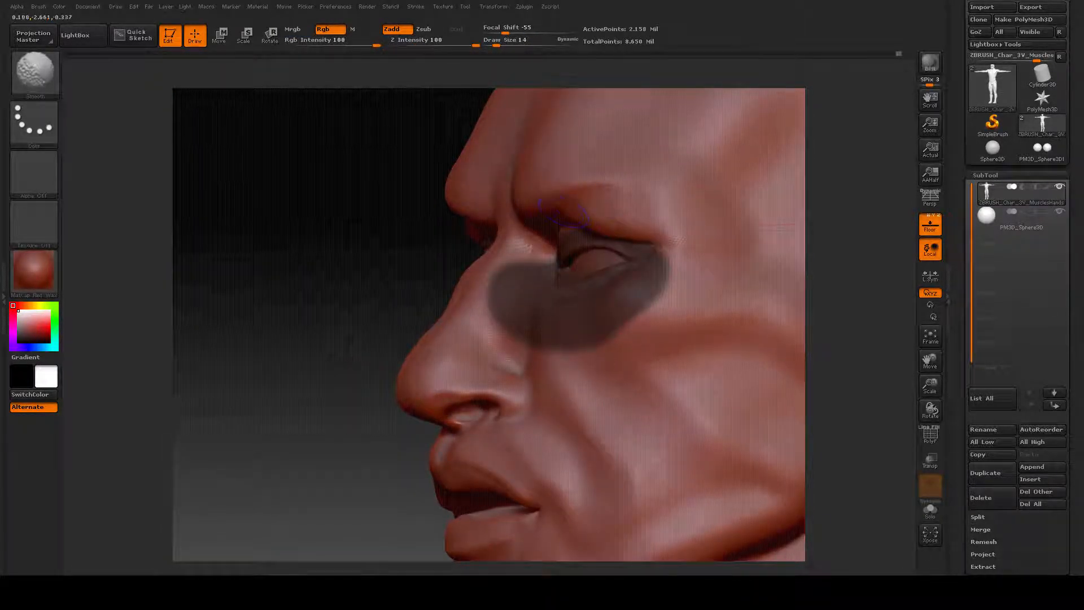
{"action": "left_click_drag", "start_coordinate": [307, 317], "coordinate": [446, 285]}
{"action": "left_click_drag", "start_coordinate": [338, 286], "coordinate": [317, 286]}
{"action": "key", "text": "shift"}
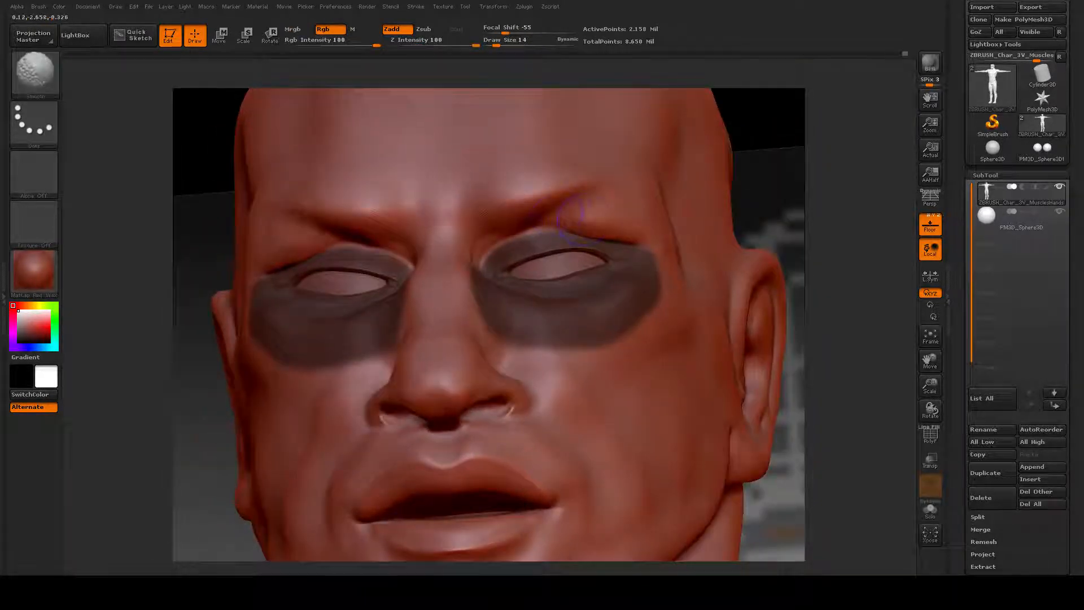
{"action": "key", "text": "shift"}
{"action": "left_click_drag", "start_coordinate": [760, 173], "coordinate": [788, 251]}
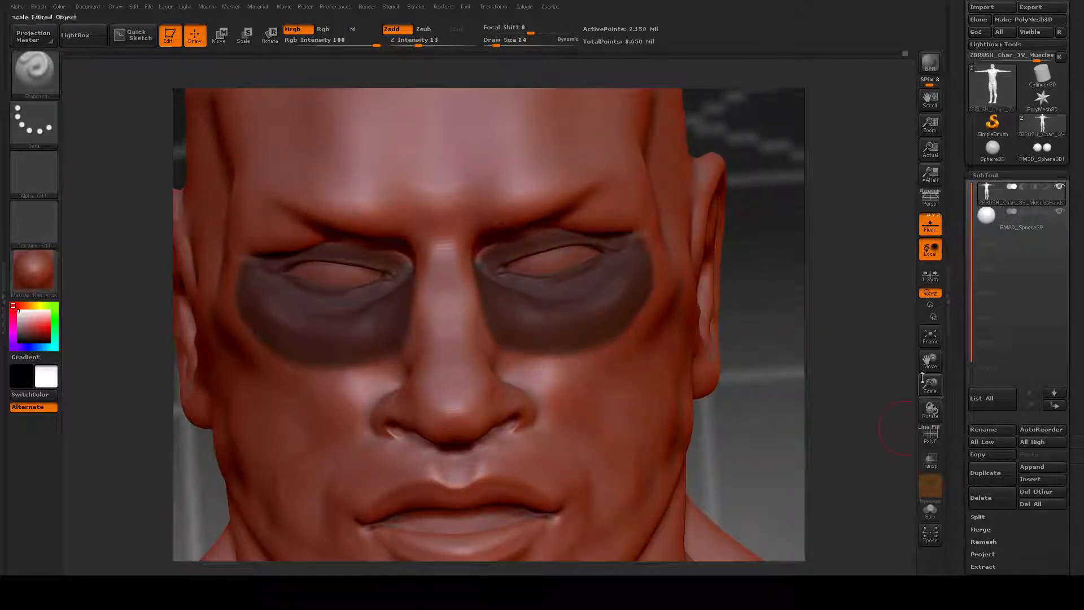
Step: Clear the mask from the eyelids and the area beneath the eyes
{"action": "left_click_drag", "start_coordinate": [930, 385], "coordinate": [713, 342]}
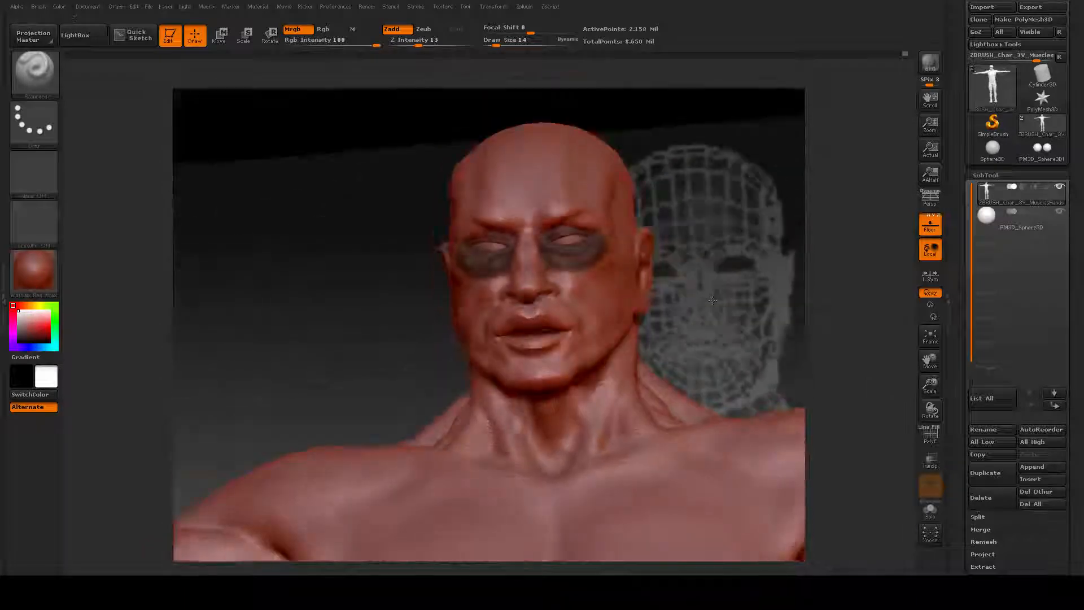
{"action": "mouse_move", "coordinate": [686, 305]}
{"action": "left_mouse_down"}
{"action": "mouse_move", "coordinate": [714, 303]}
{"action": "mouse_move", "coordinate": [698, 308]}
{"action": "left_mouse_up"}
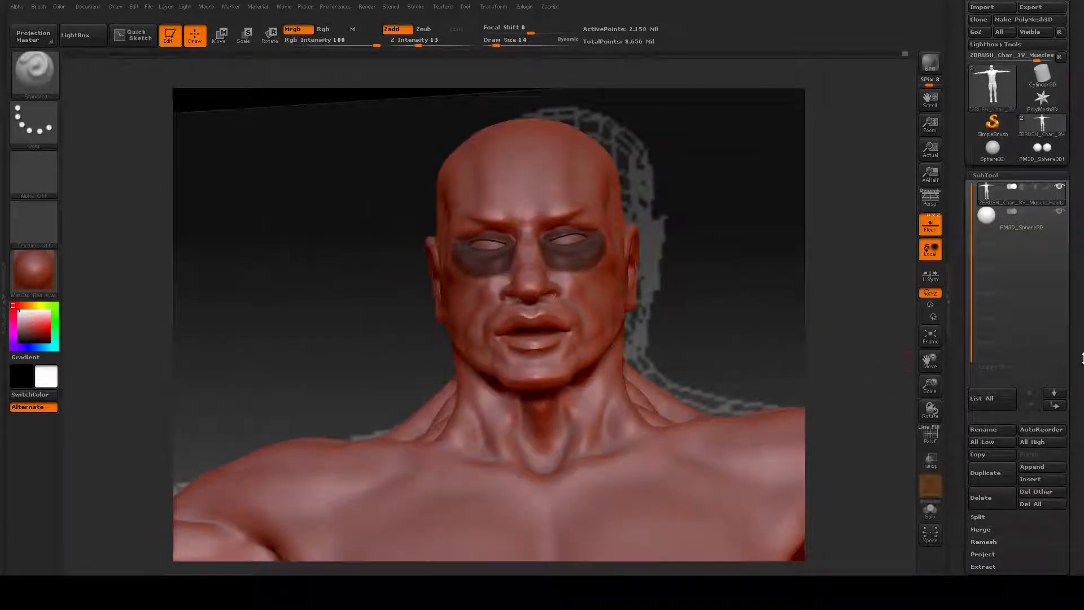
{"action": "scroll", "coordinate": [1037, 355], "scroll_direction": "down", "scroll_amount": 10}
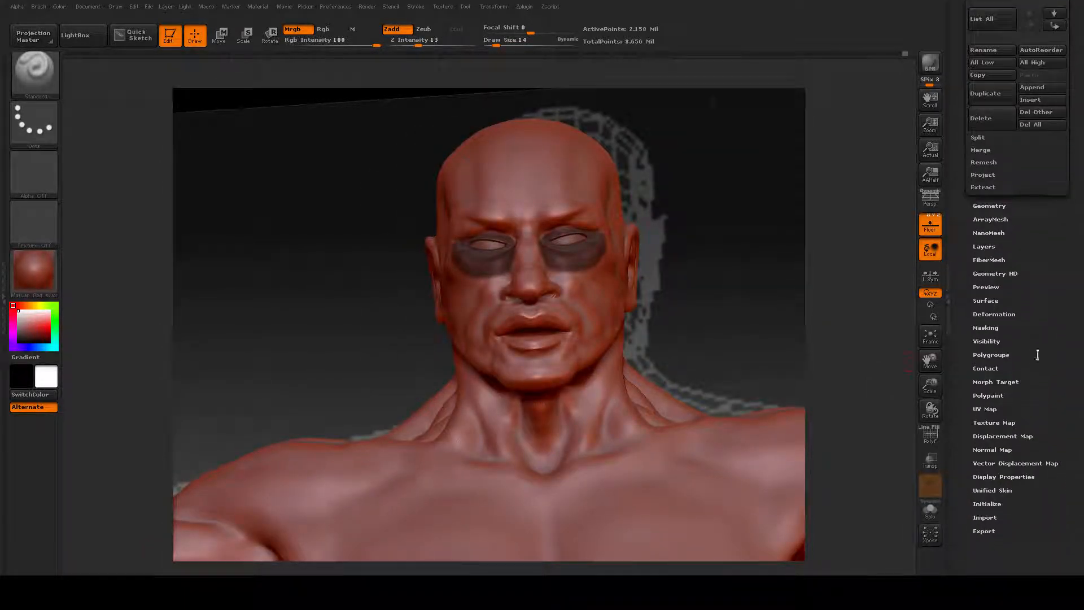
{"action": "left_click", "coordinate": [987, 330]}
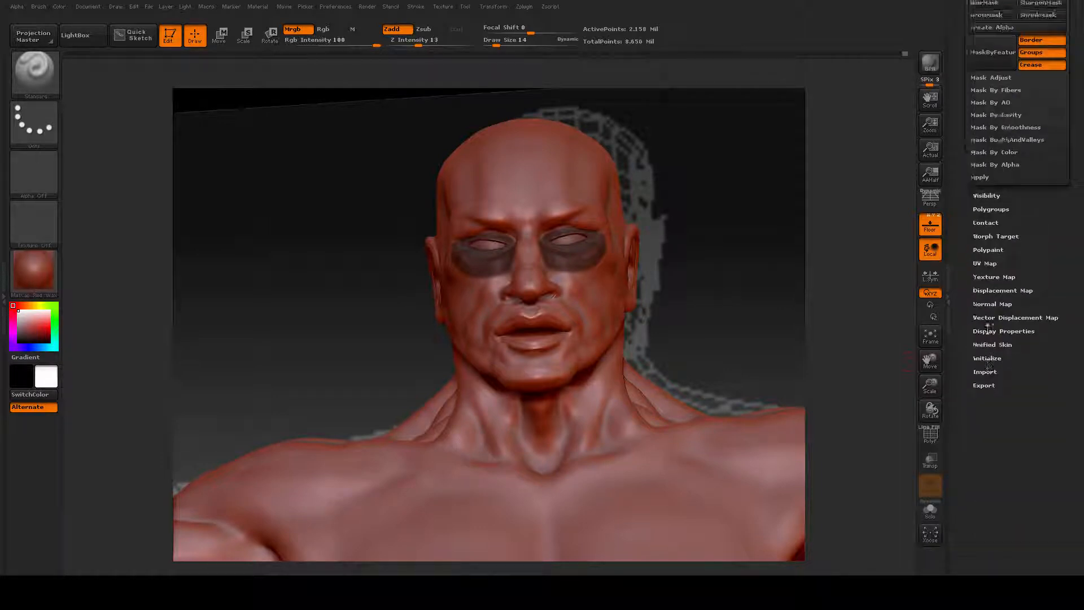
{"action": "scroll", "coordinate": [1074, 367], "scroll_direction": "up", "scroll_amount": 4}
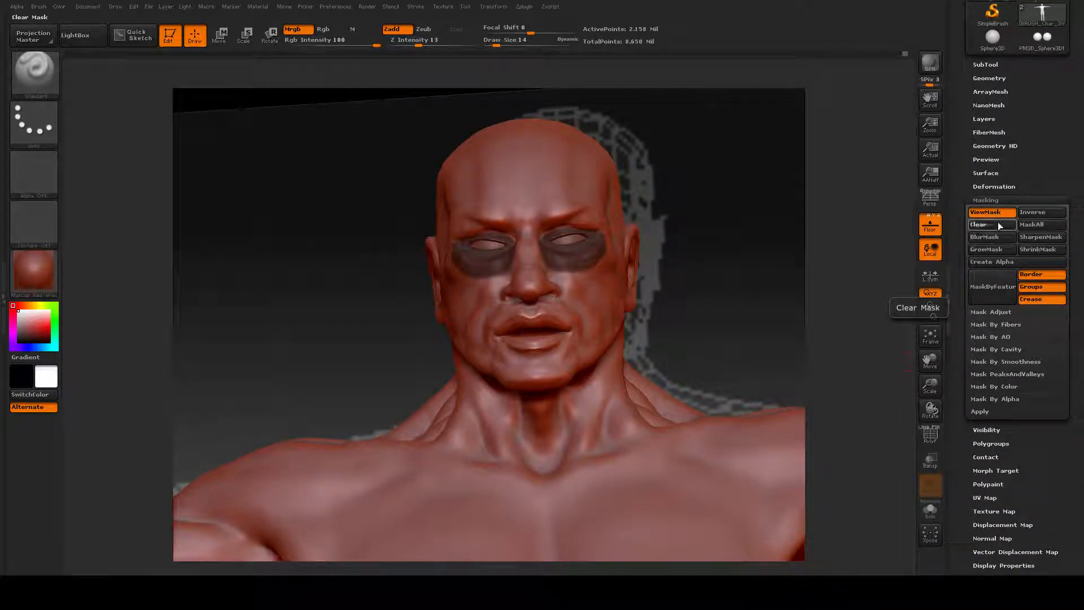
{"action": "left_click", "coordinate": [997, 224]}
Step: Examine the head from front and three-quarter views, and the full figure's overall proportions
{"action": "left_click_drag", "start_coordinate": [336, 250], "coordinate": [282, 258]}
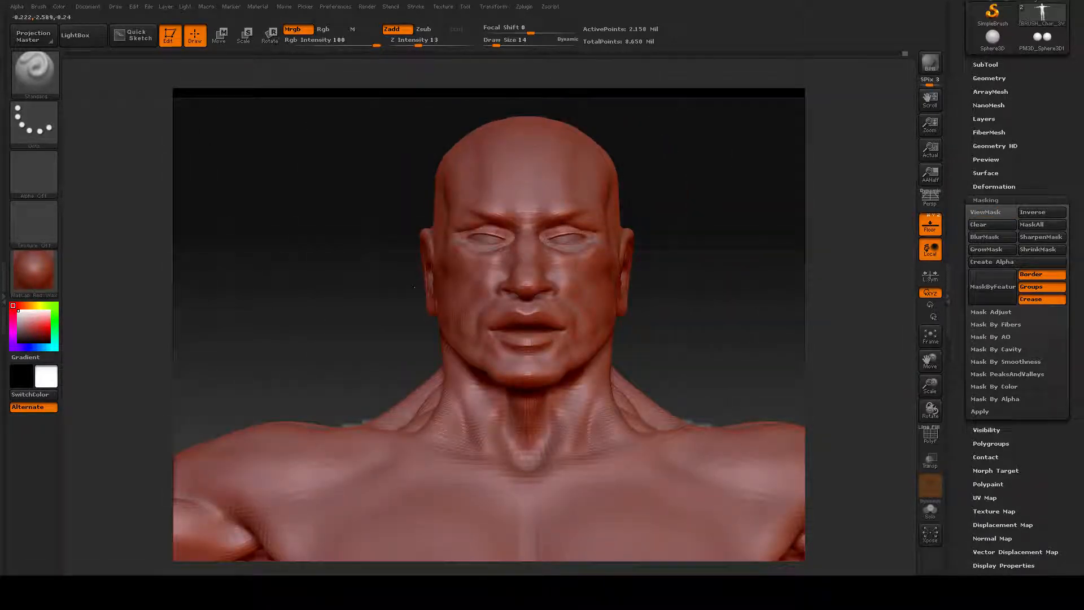
{"action": "left_click_drag", "start_coordinate": [689, 310], "coordinate": [619, 300], "text": "alt"}
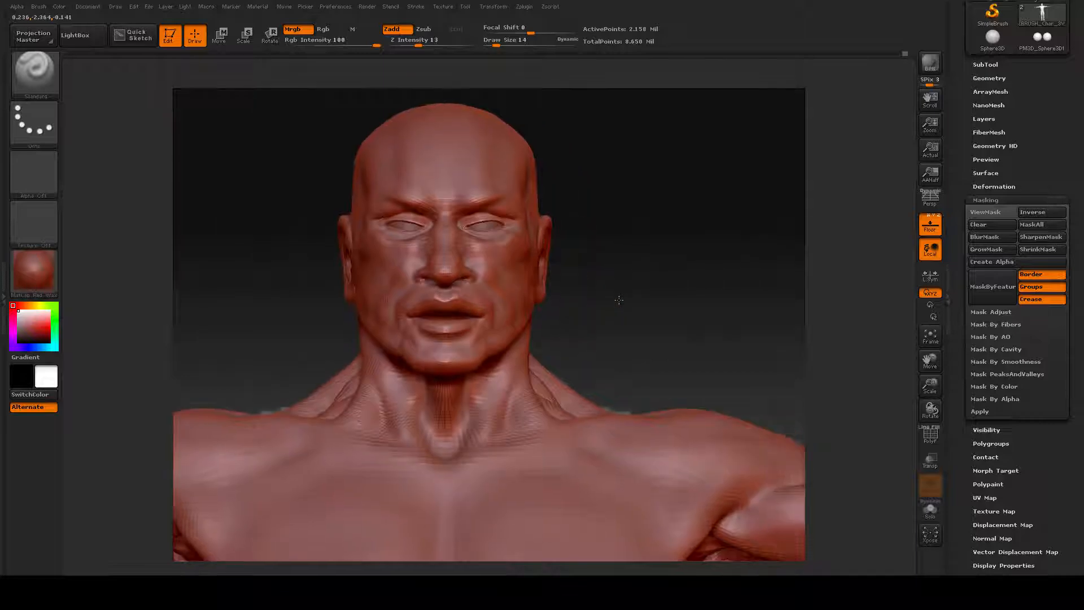
{"action": "mouse_move", "coordinate": [712, 324]}
{"action": "left_mouse_down"}
{"action": "mouse_move", "coordinate": [678, 323]}
{"action": "mouse_move", "coordinate": [720, 323]}
{"action": "mouse_move", "coordinate": [684, 325]}
{"action": "mouse_move", "coordinate": [715, 324]}
{"action": "mouse_move", "coordinate": [705, 326]}
{"action": "left_mouse_up"}
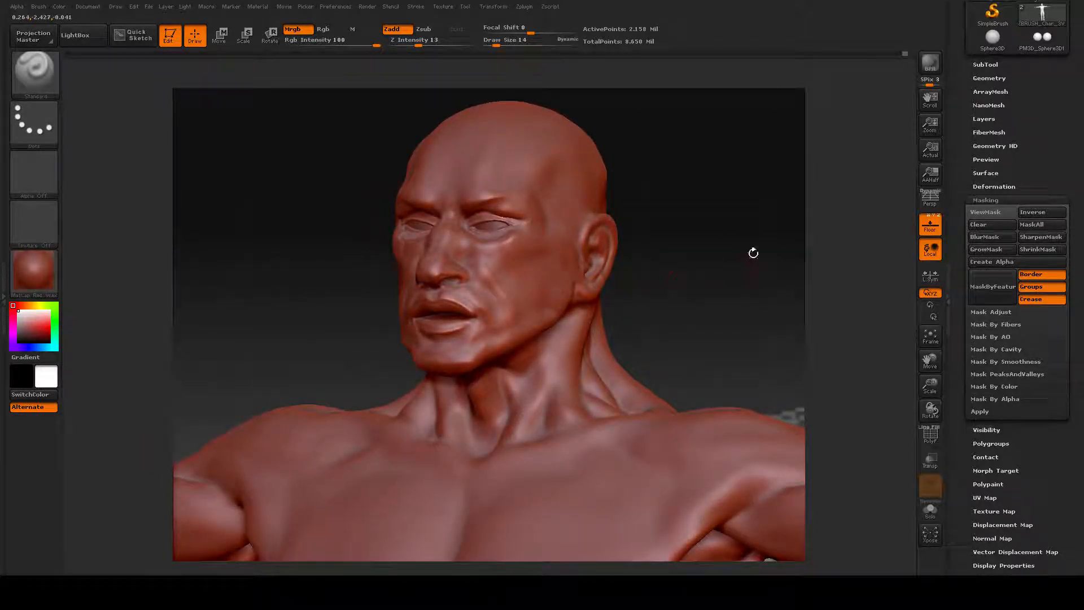
{"action": "mouse_move", "coordinate": [745, 258]}
{"action": "left_mouse_down"}
{"action": "mouse_move", "coordinate": [694, 303]}
{"action": "mouse_move", "coordinate": [654, 275]}
{"action": "left_mouse_up"}
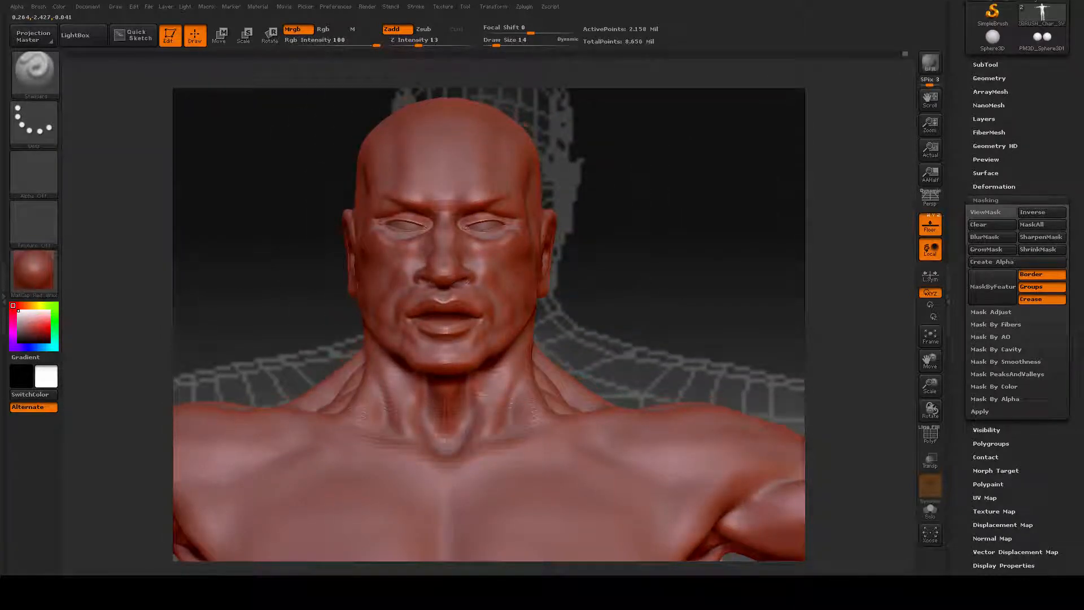
{"action": "left_click", "coordinate": [920, 337]}
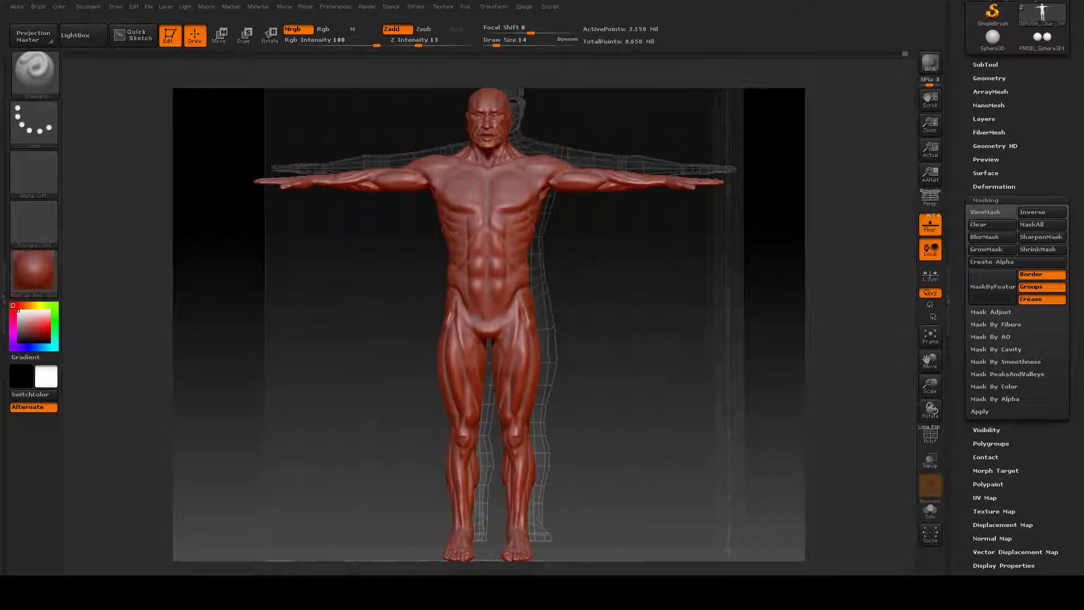
{"action": "left_click_drag", "start_coordinate": [772, 333], "coordinate": [610, 479], "text": "shift"}
{"action": "left_click_drag", "start_coordinate": [658, 332], "coordinate": [694, 331]}
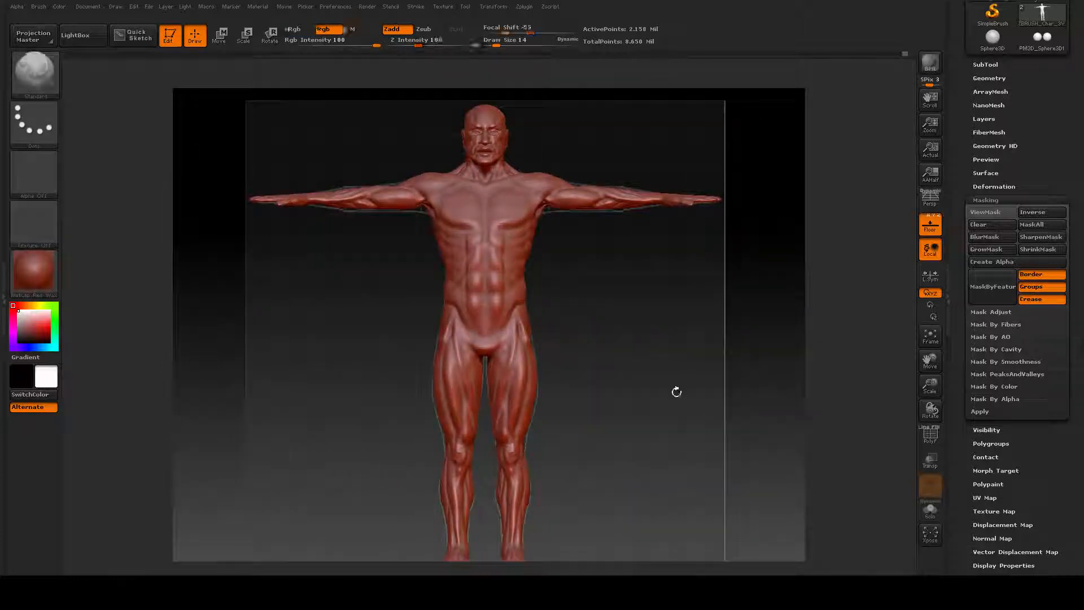
{"action": "left_click_drag", "start_coordinate": [675, 392], "coordinate": [665, 379], "text": "alt"}
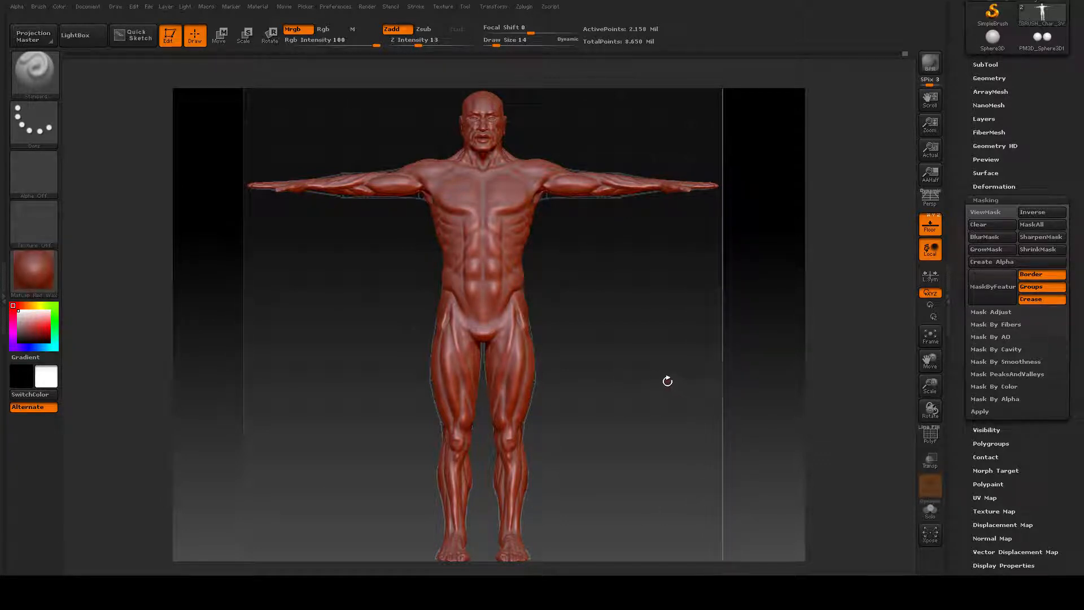
{"action": "left_click_drag", "start_coordinate": [686, 354], "coordinate": [679, 344]}
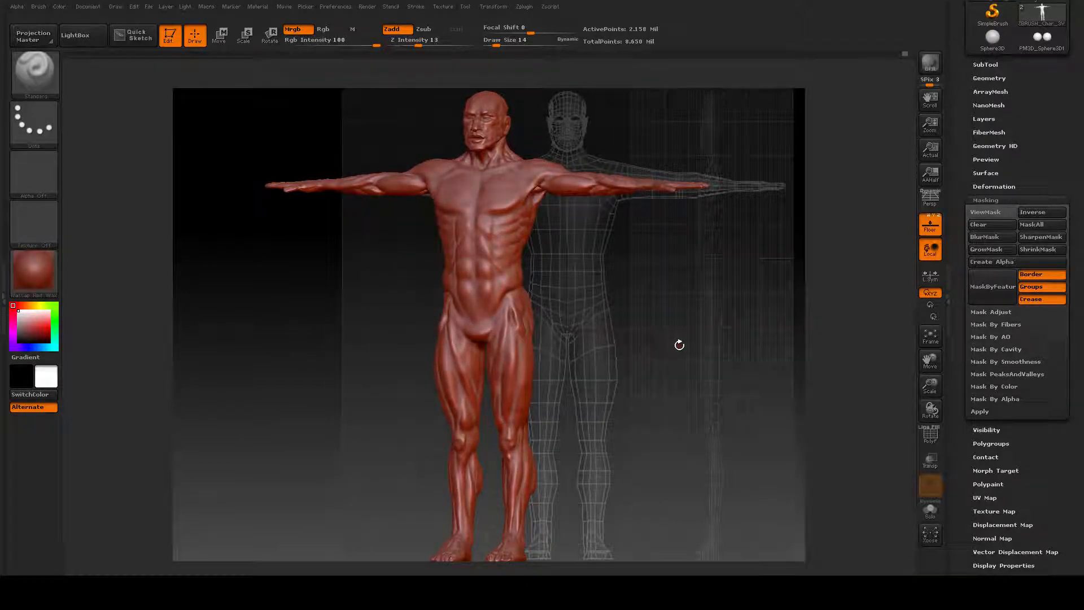